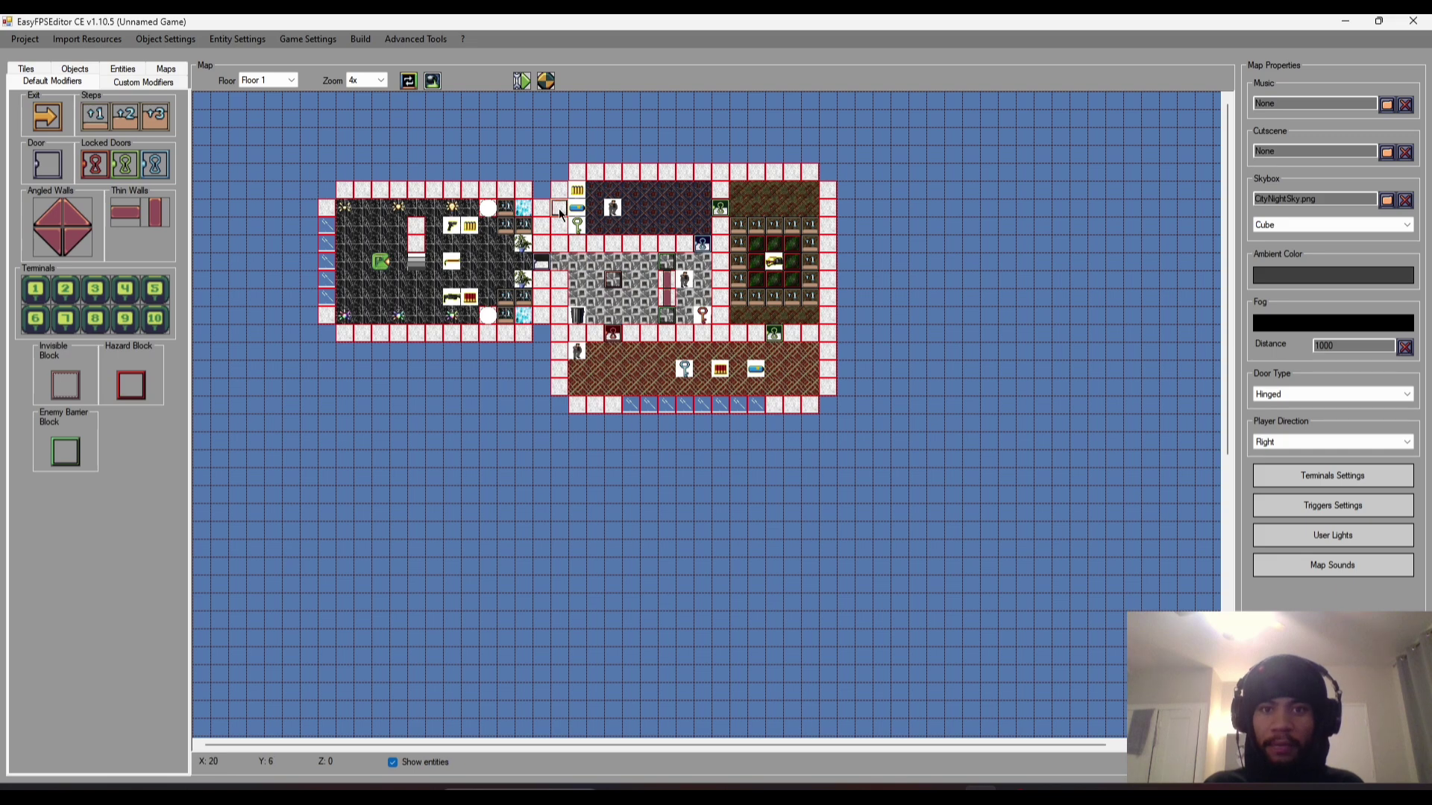
# - Run the game in test mode, start a new game and walk from the starting room through the dark door into the checkered hall
pyautogui.click(549, 83)
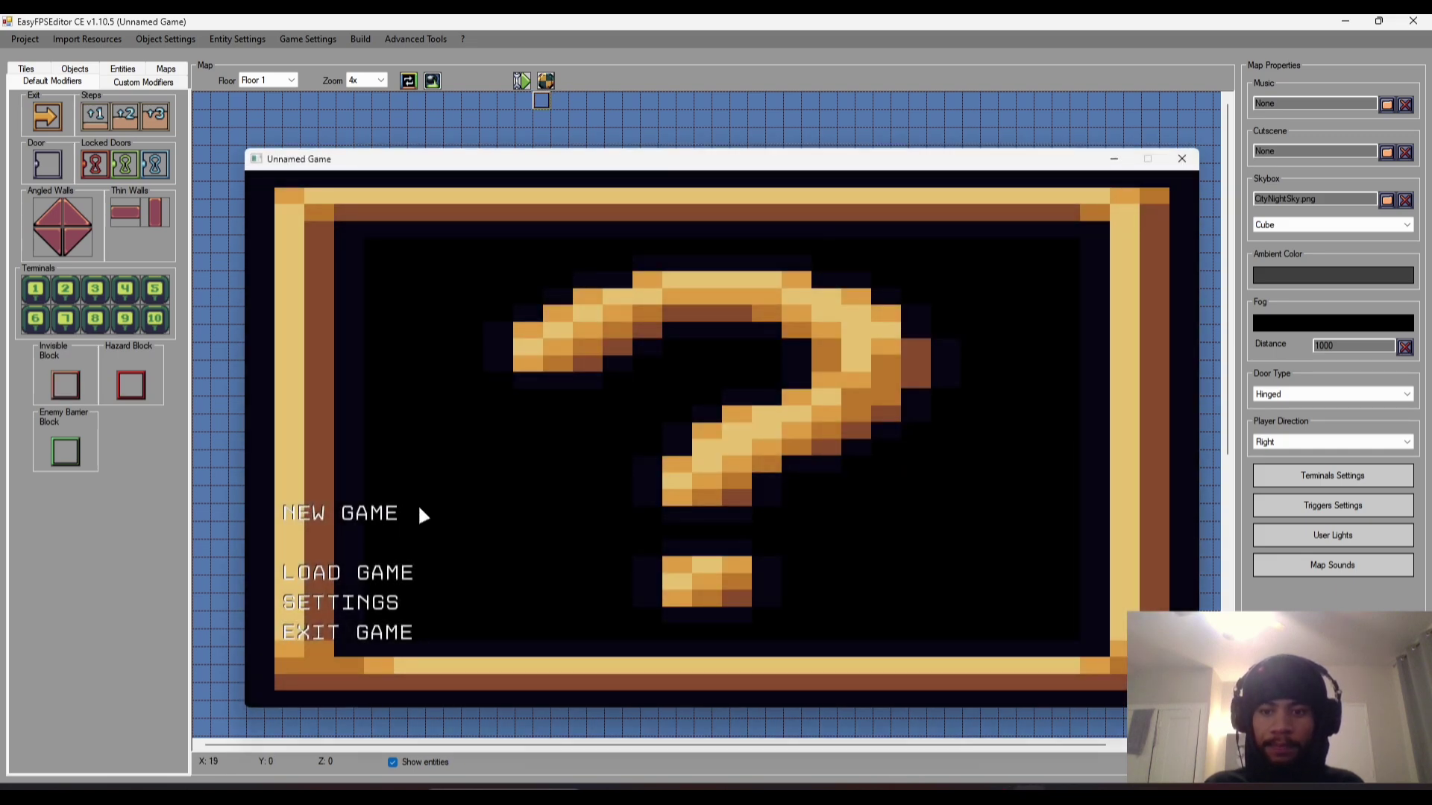
pyautogui.click(422, 514)
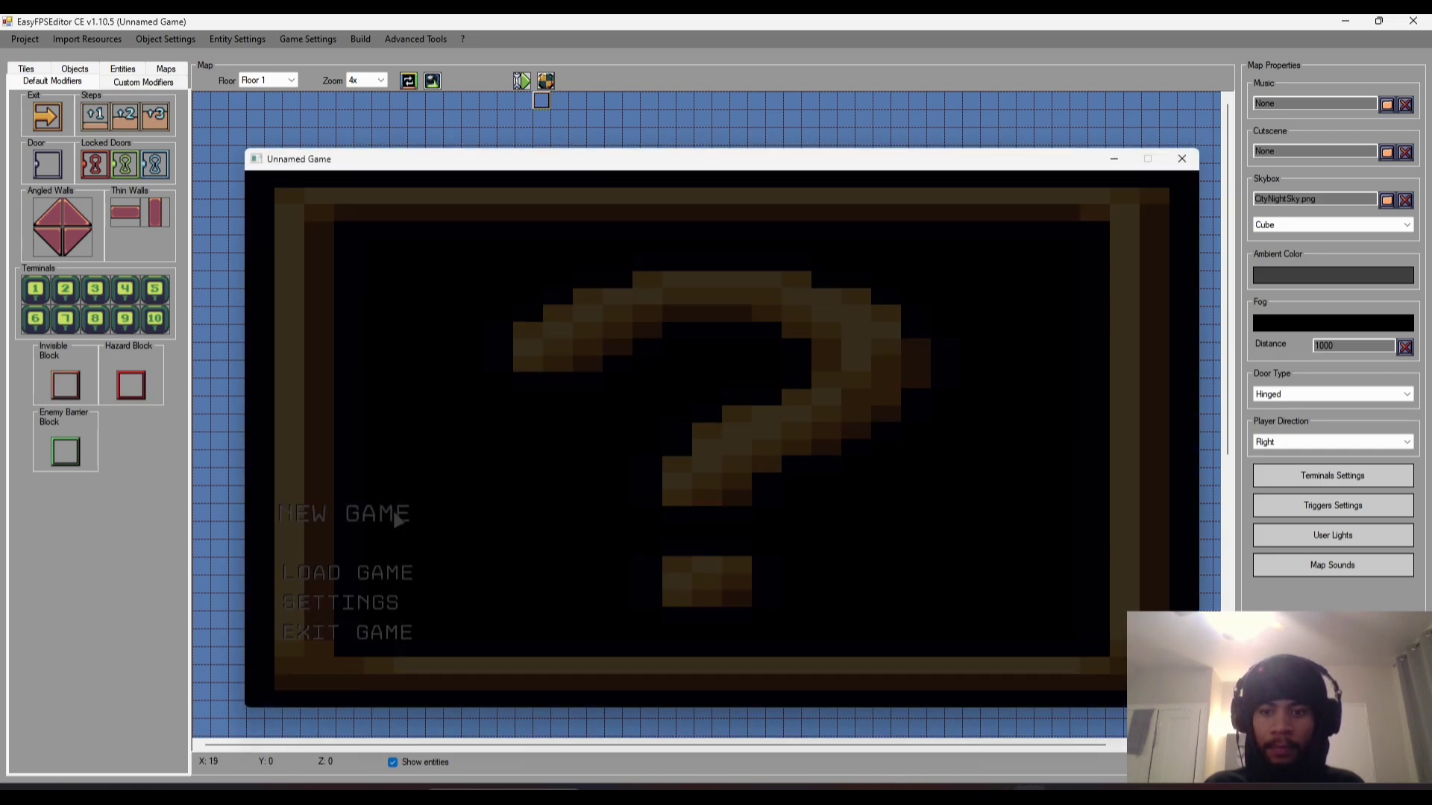
pyautogui.press('w')
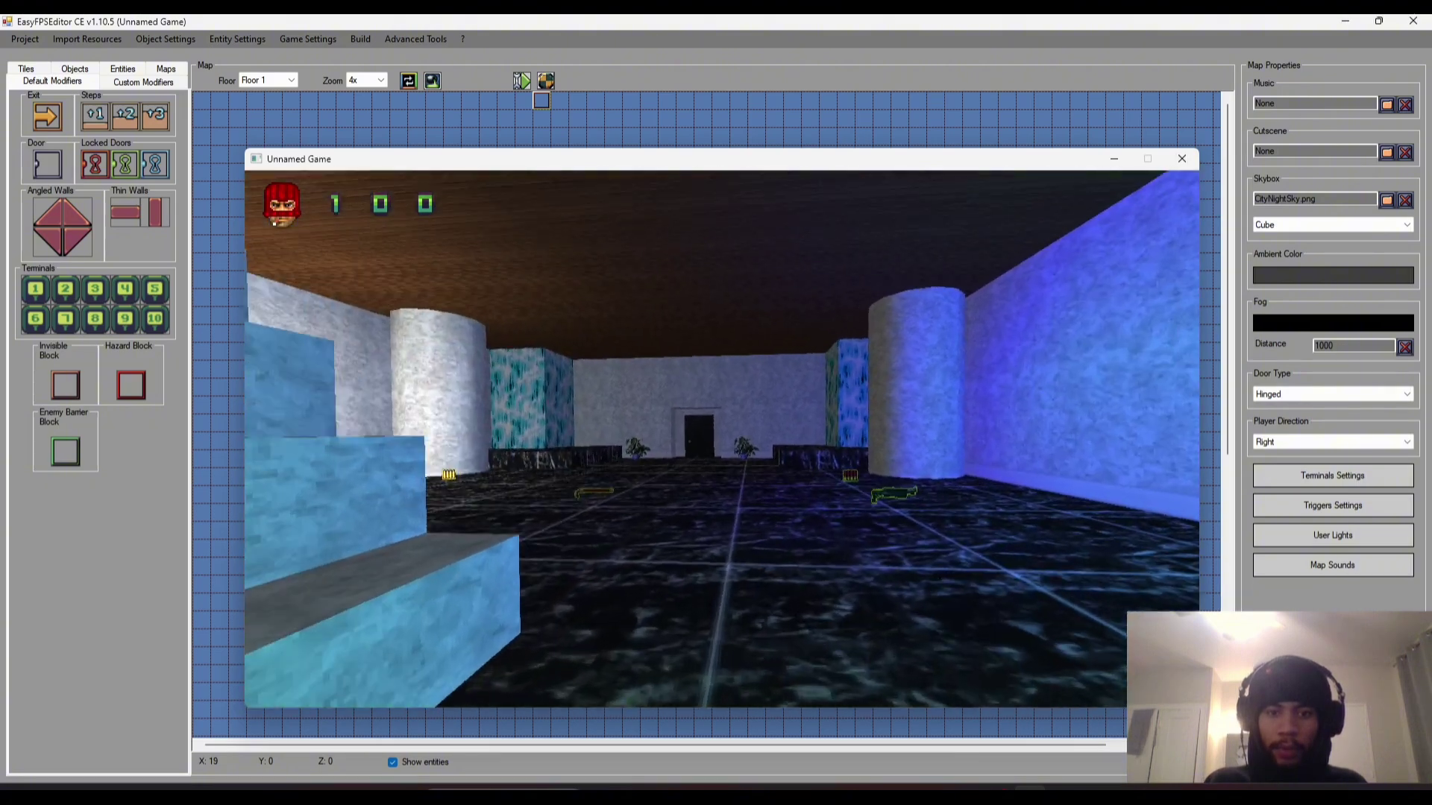
pyautogui.press('w')
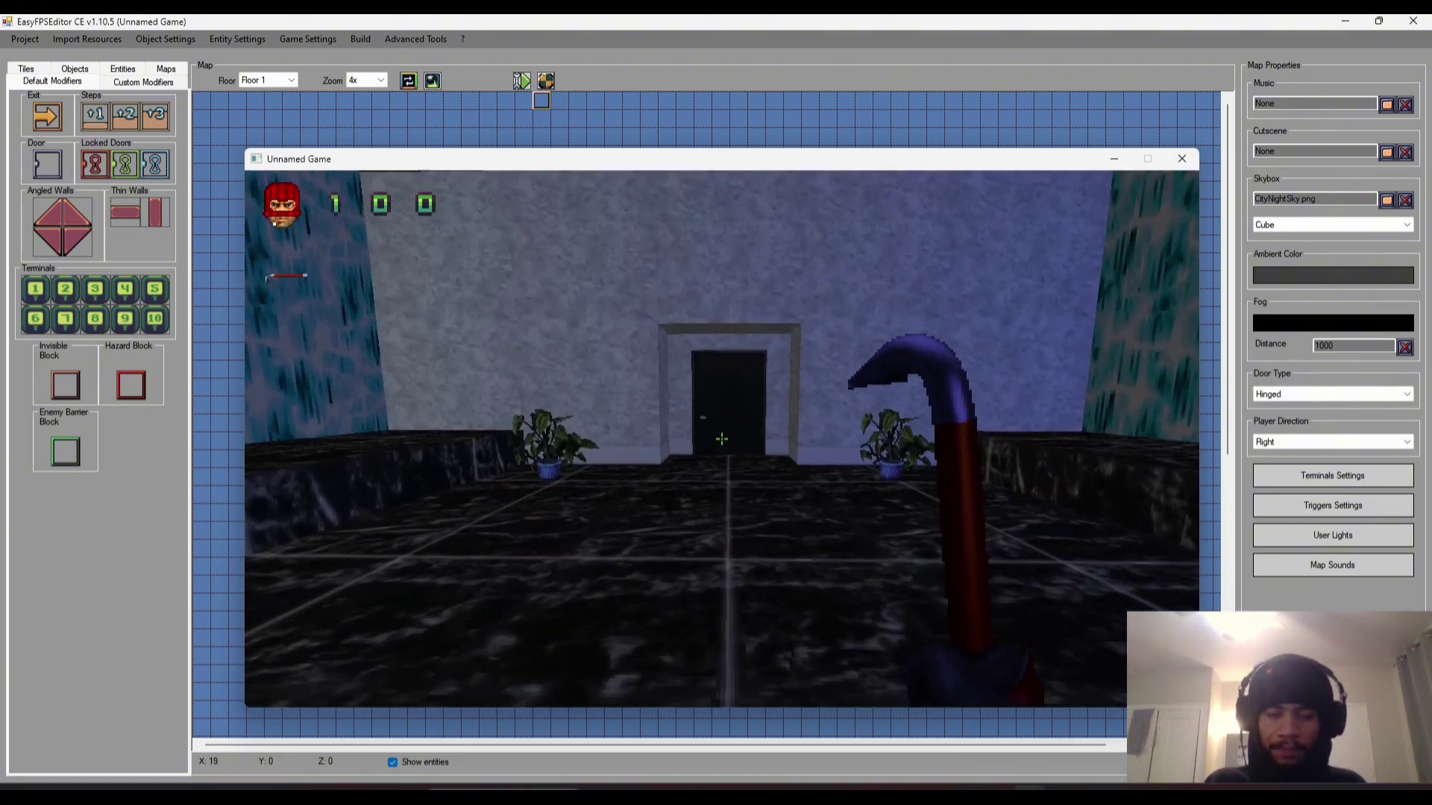
pyautogui.press('w')
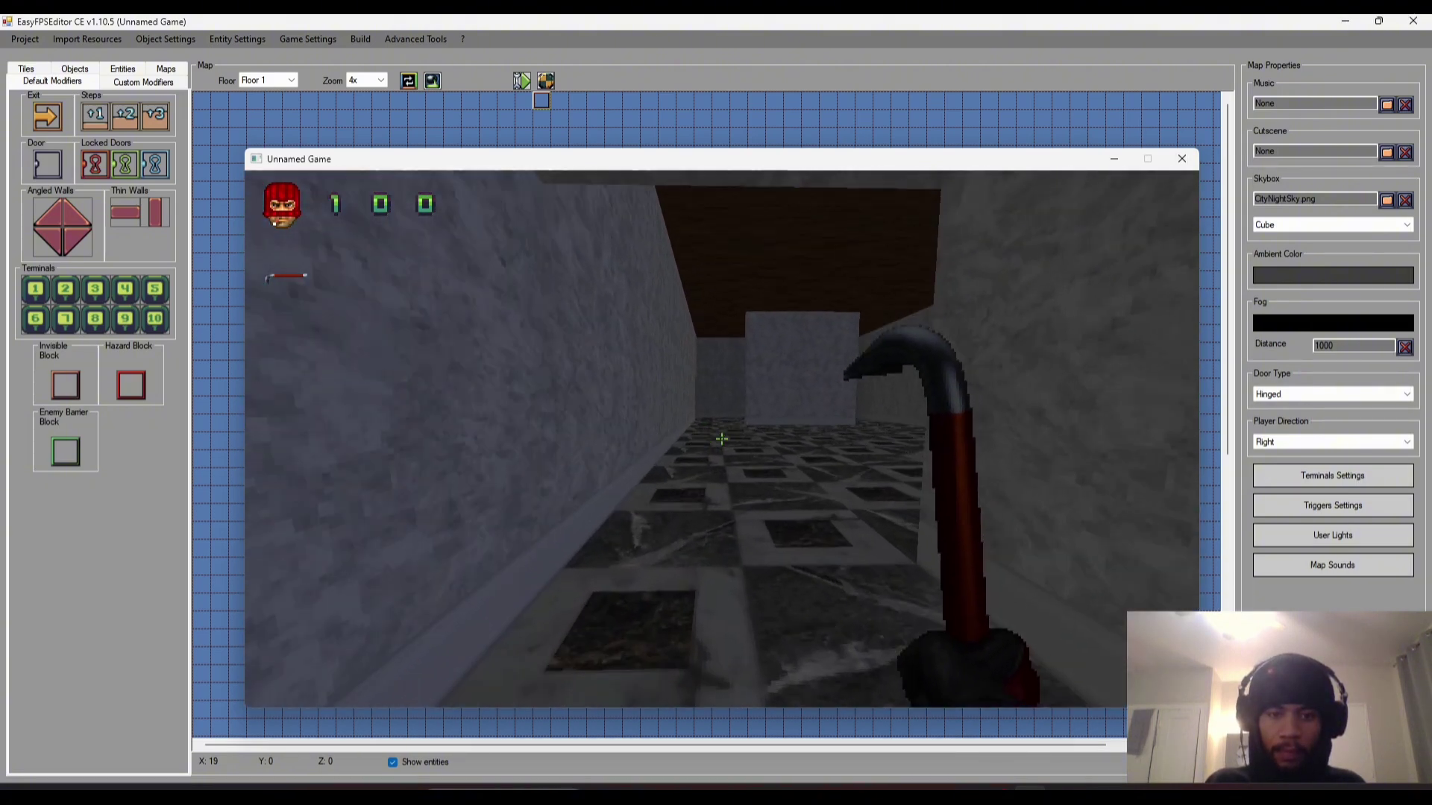
pyautogui.press('w')
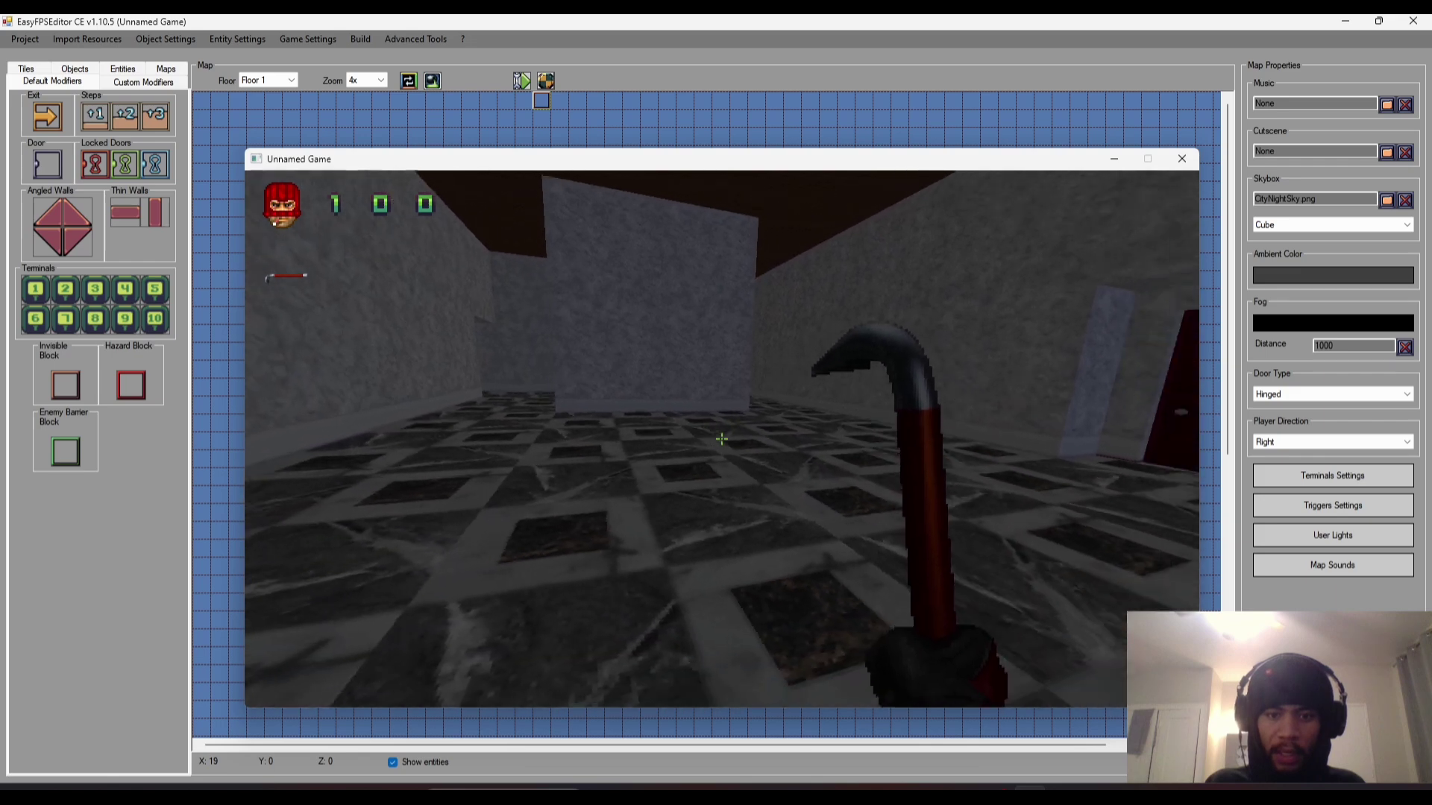
# - Look around the checkered hall, face the armed enemy to check the player's health display, and quit the test game
pyautogui.press('Right')
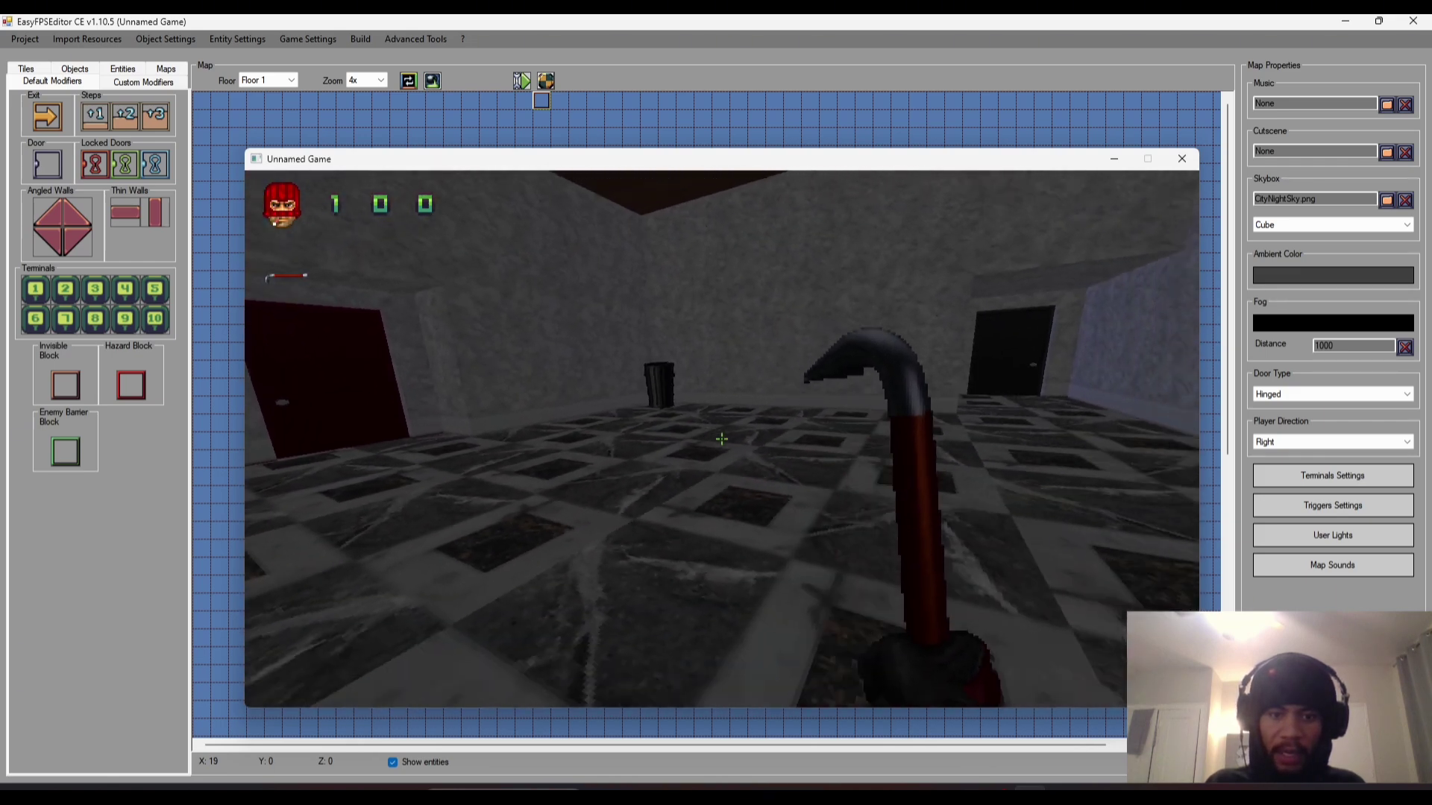
pyautogui.press('Left')
pyautogui.press('Left')
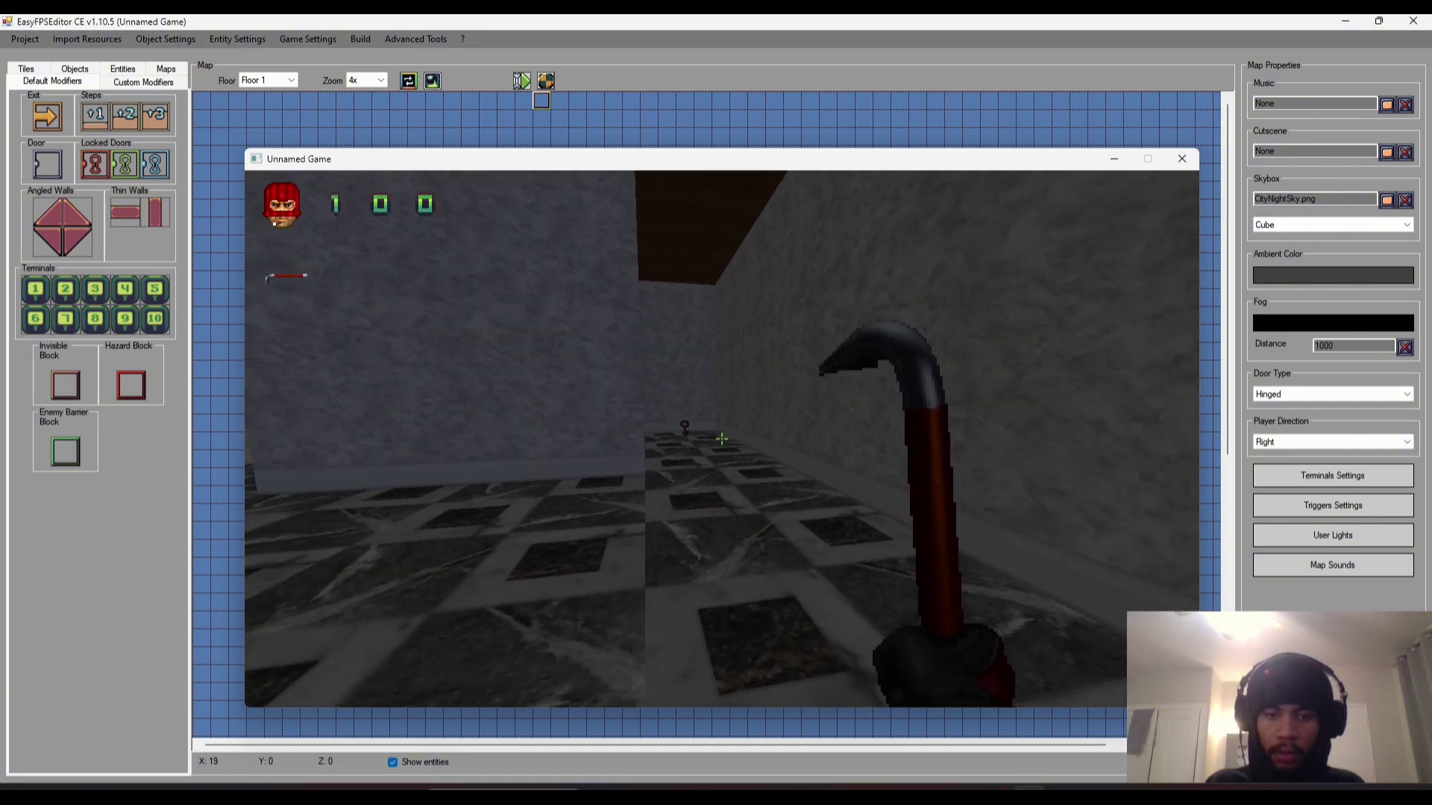
pyautogui.press('Down')
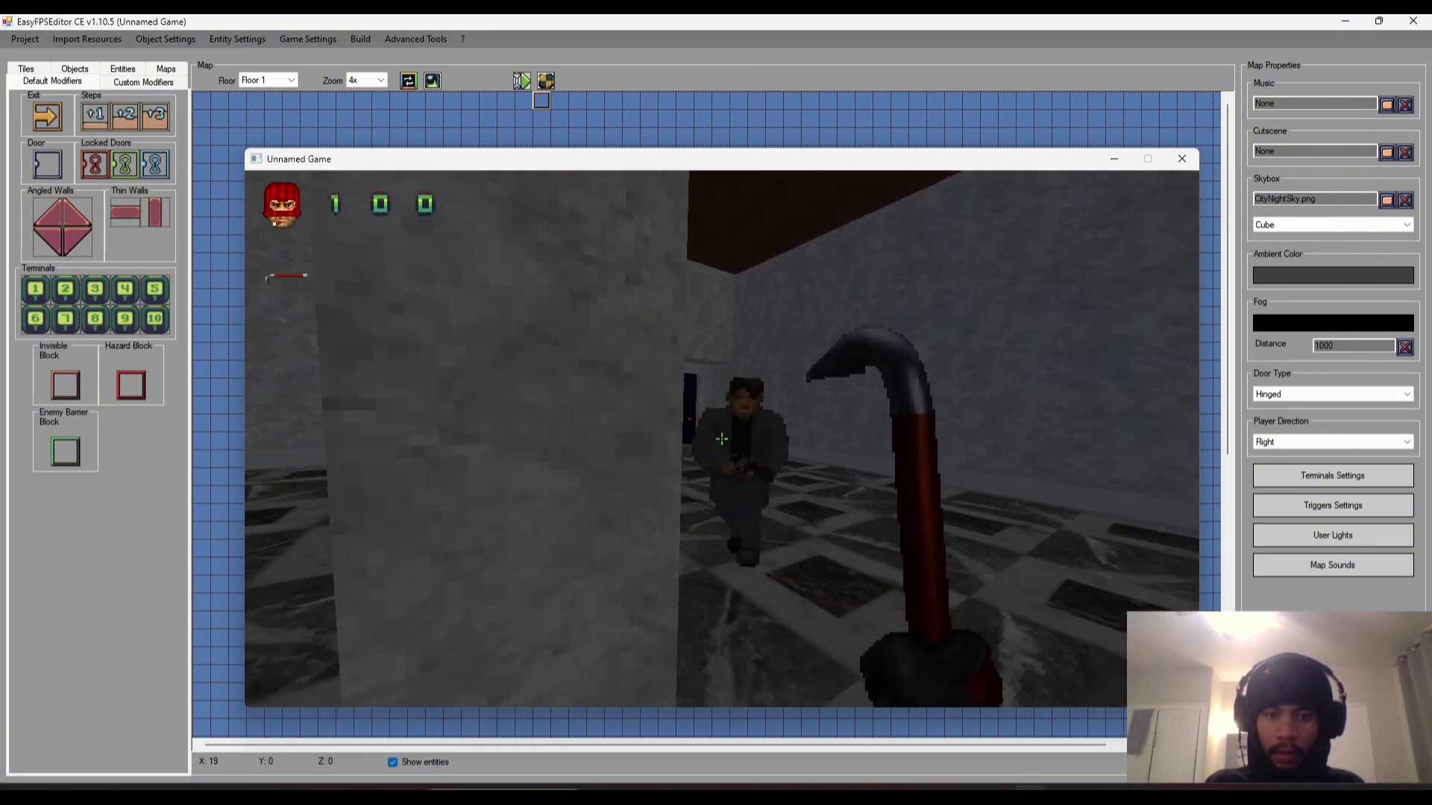
pyautogui.press('Up')
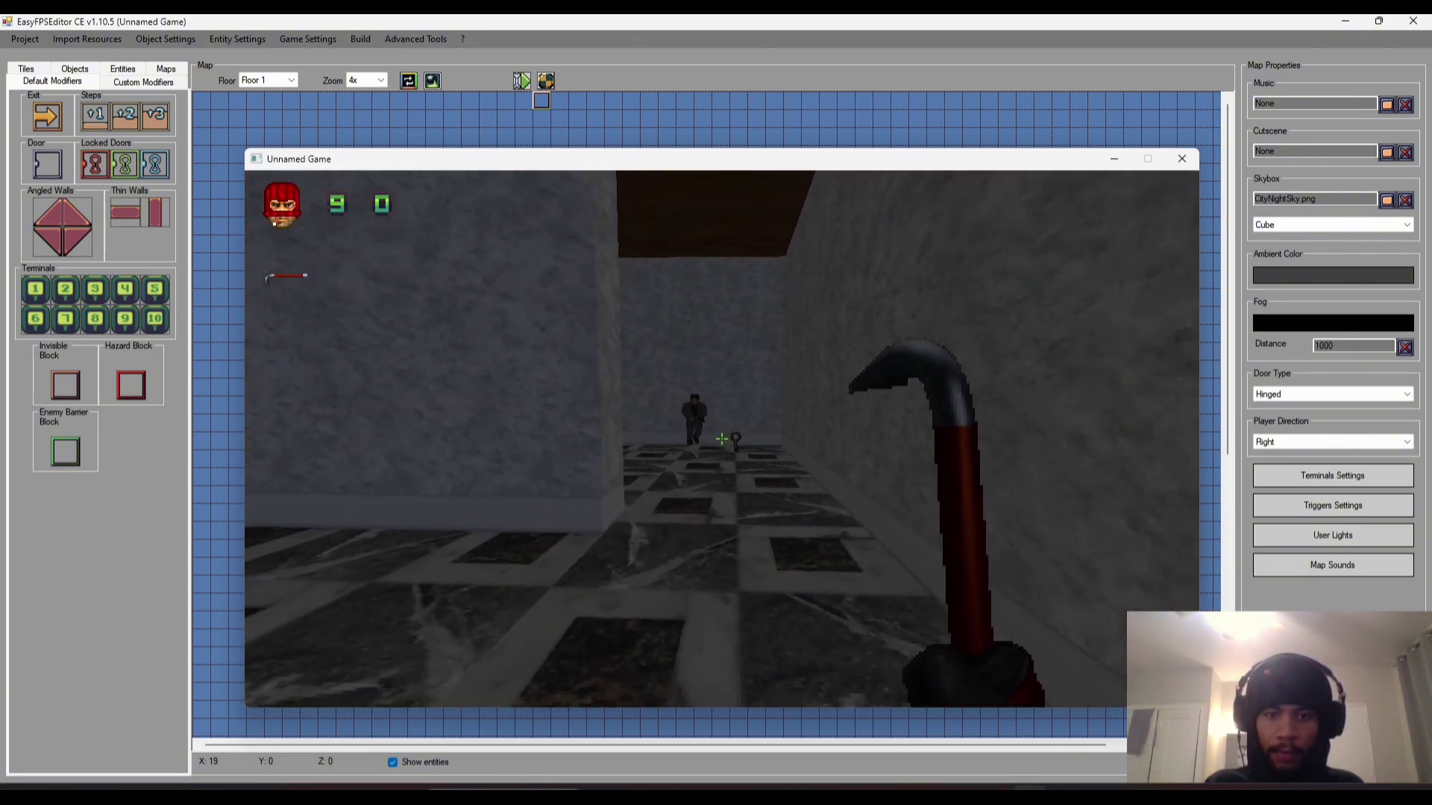
pyautogui.press('Up')
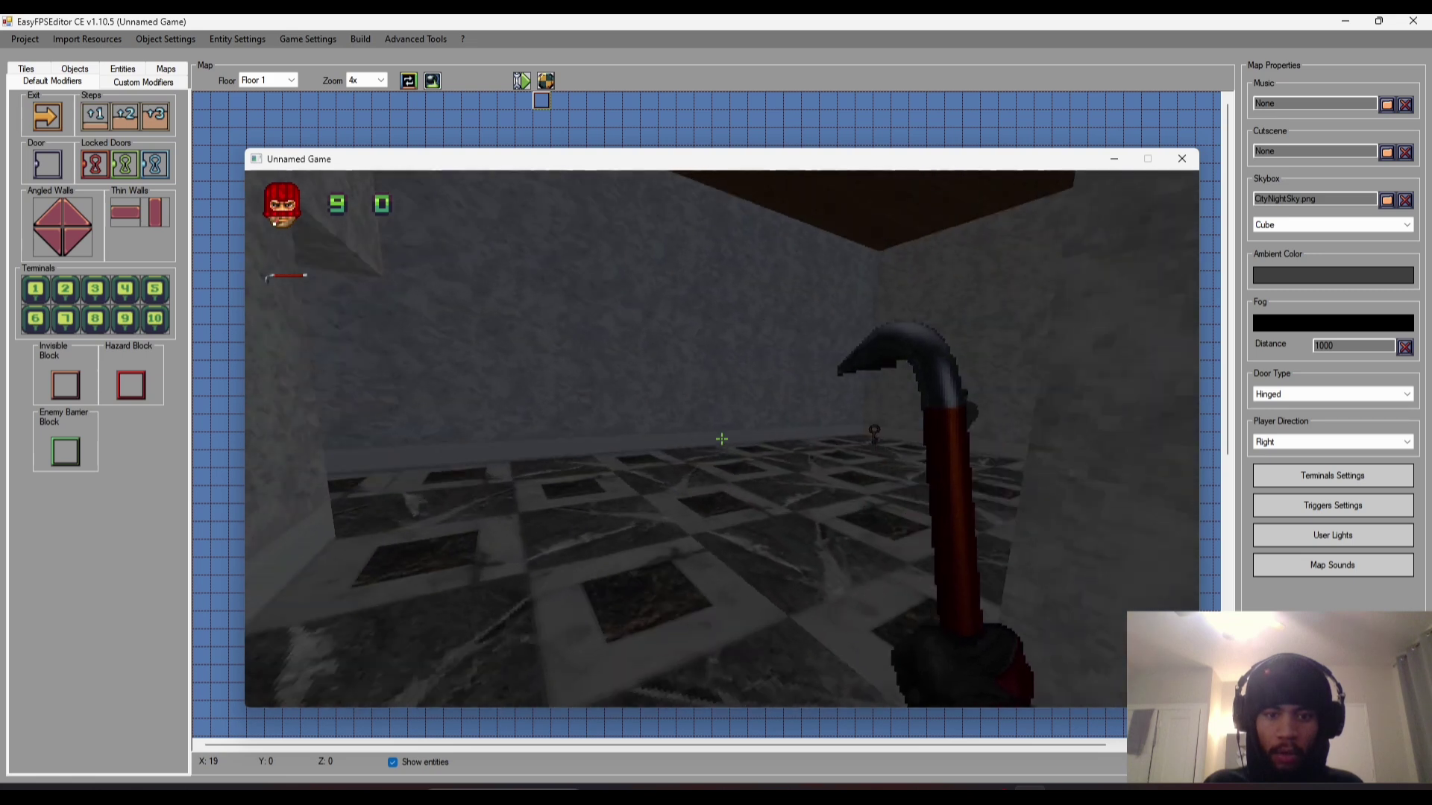
pyautogui.press('Left')
pyautogui.press('Left')
pyautogui.press('Up')
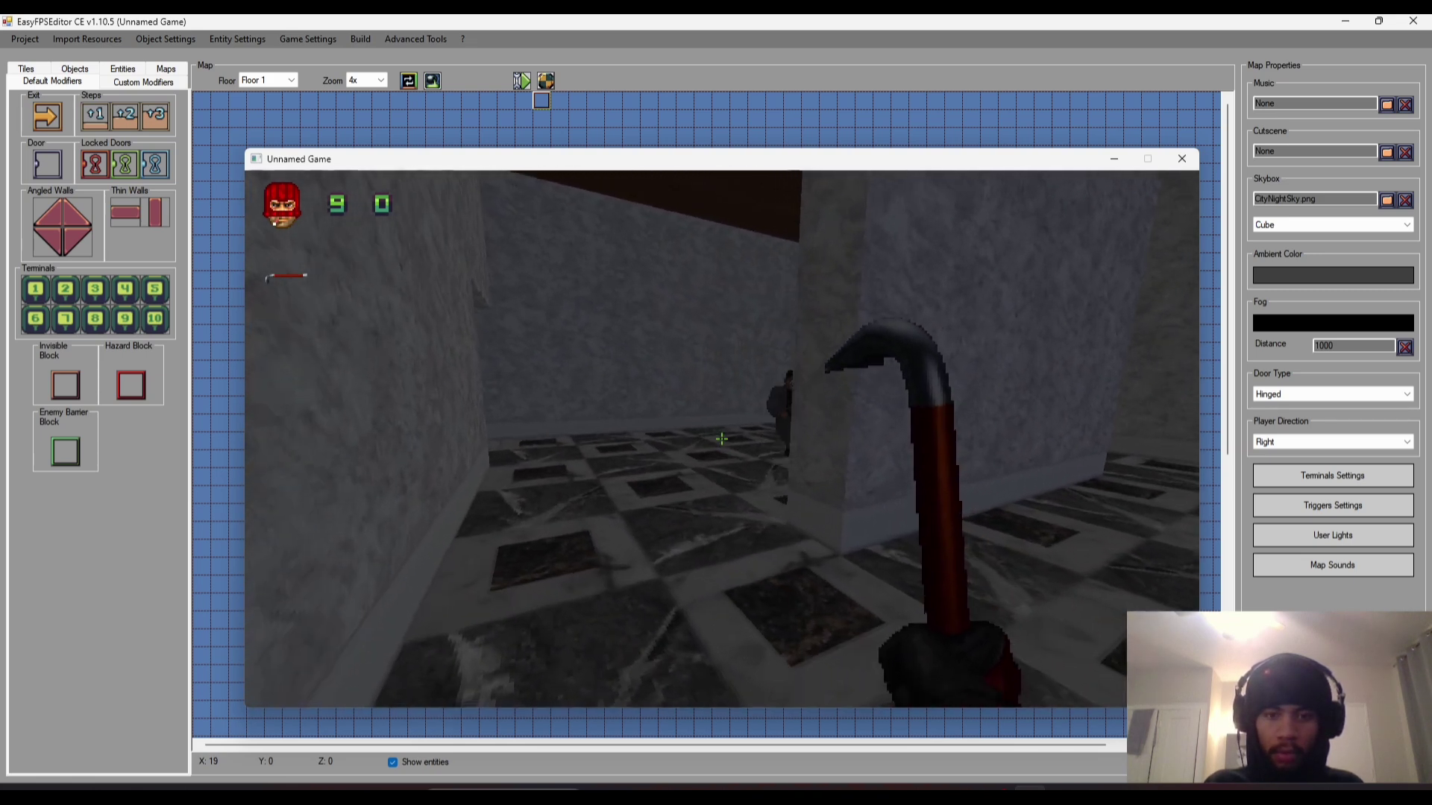
pyautogui.press('Up')
pyautogui.press('Left')
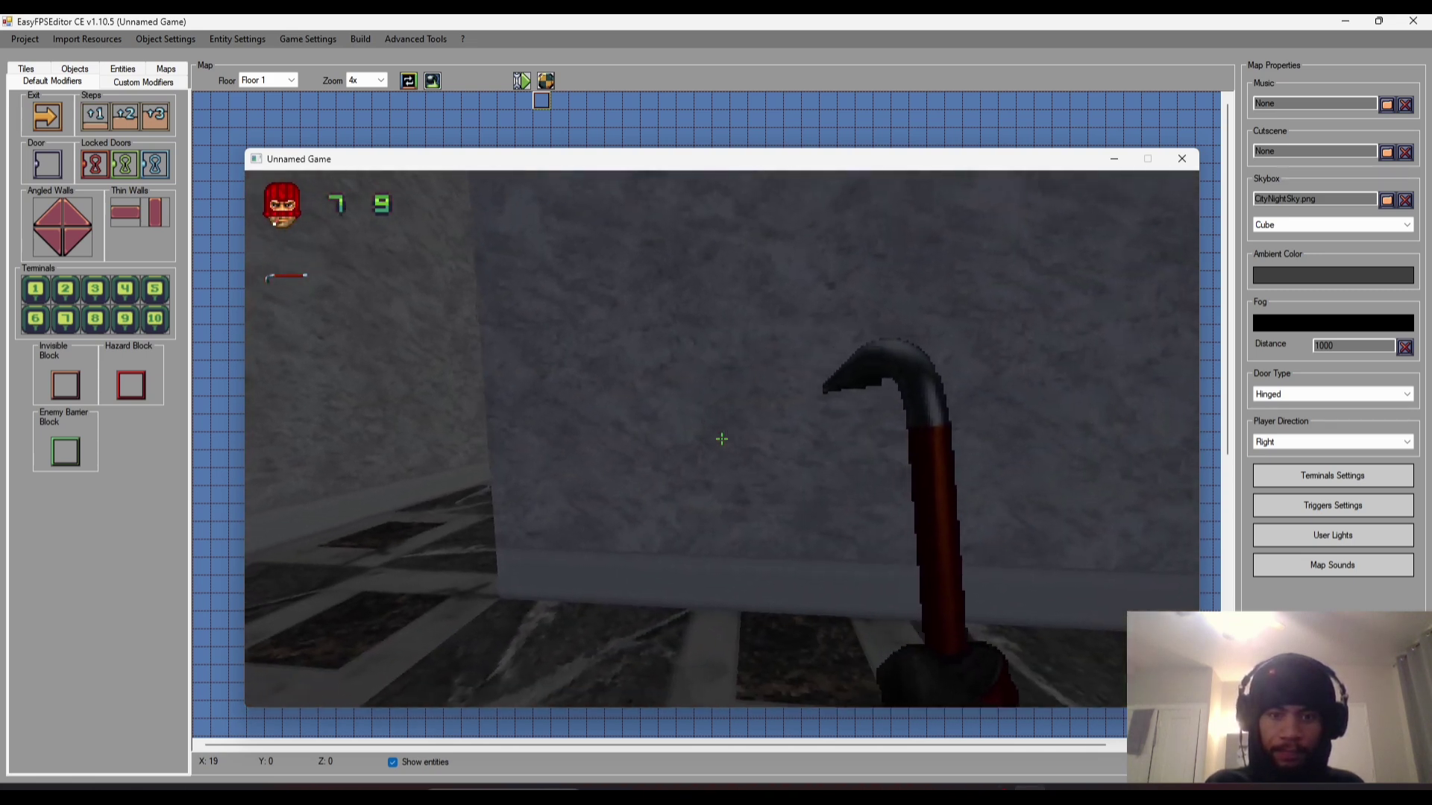
pyautogui.press('Right')
pyautogui.press('Right')
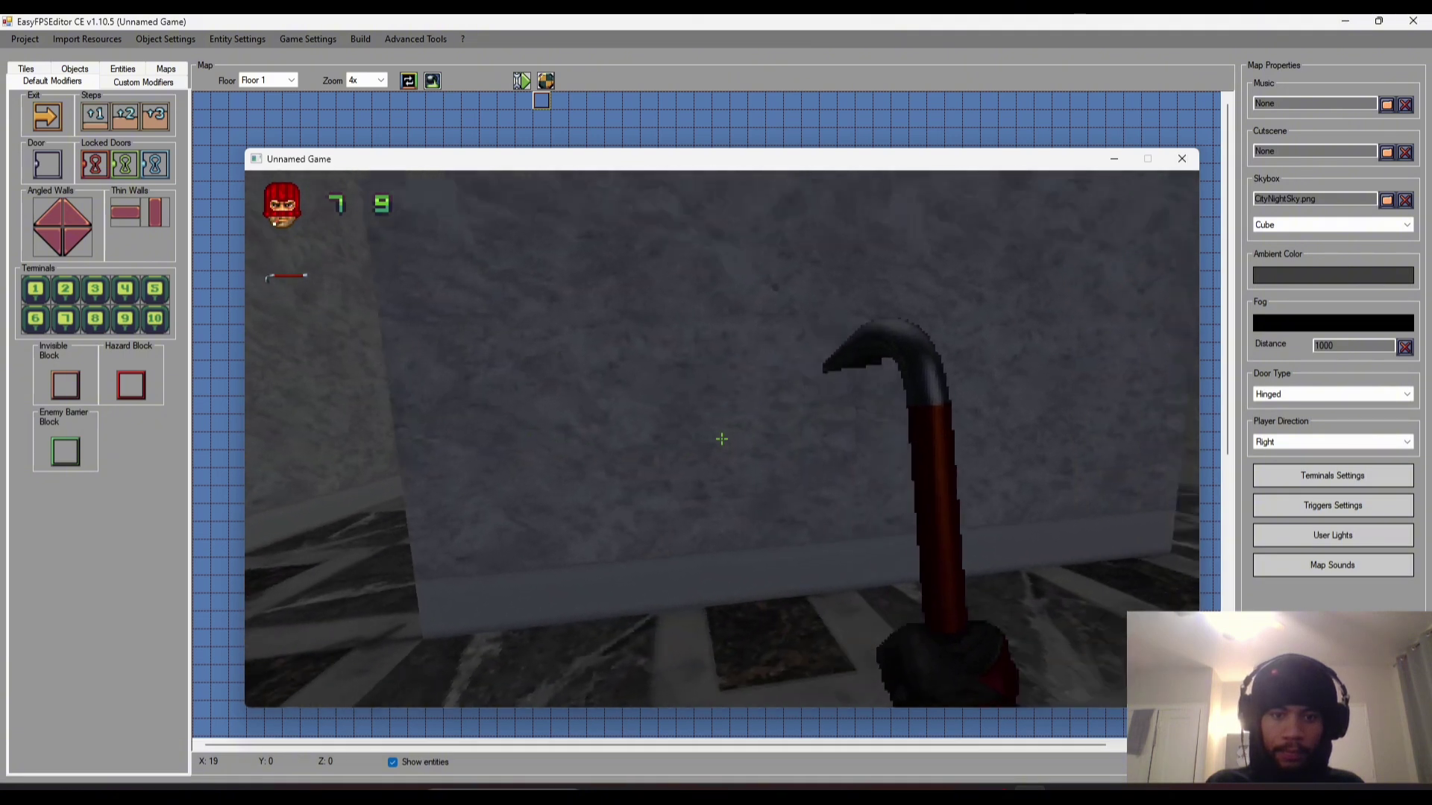
pyautogui.press('Escape')
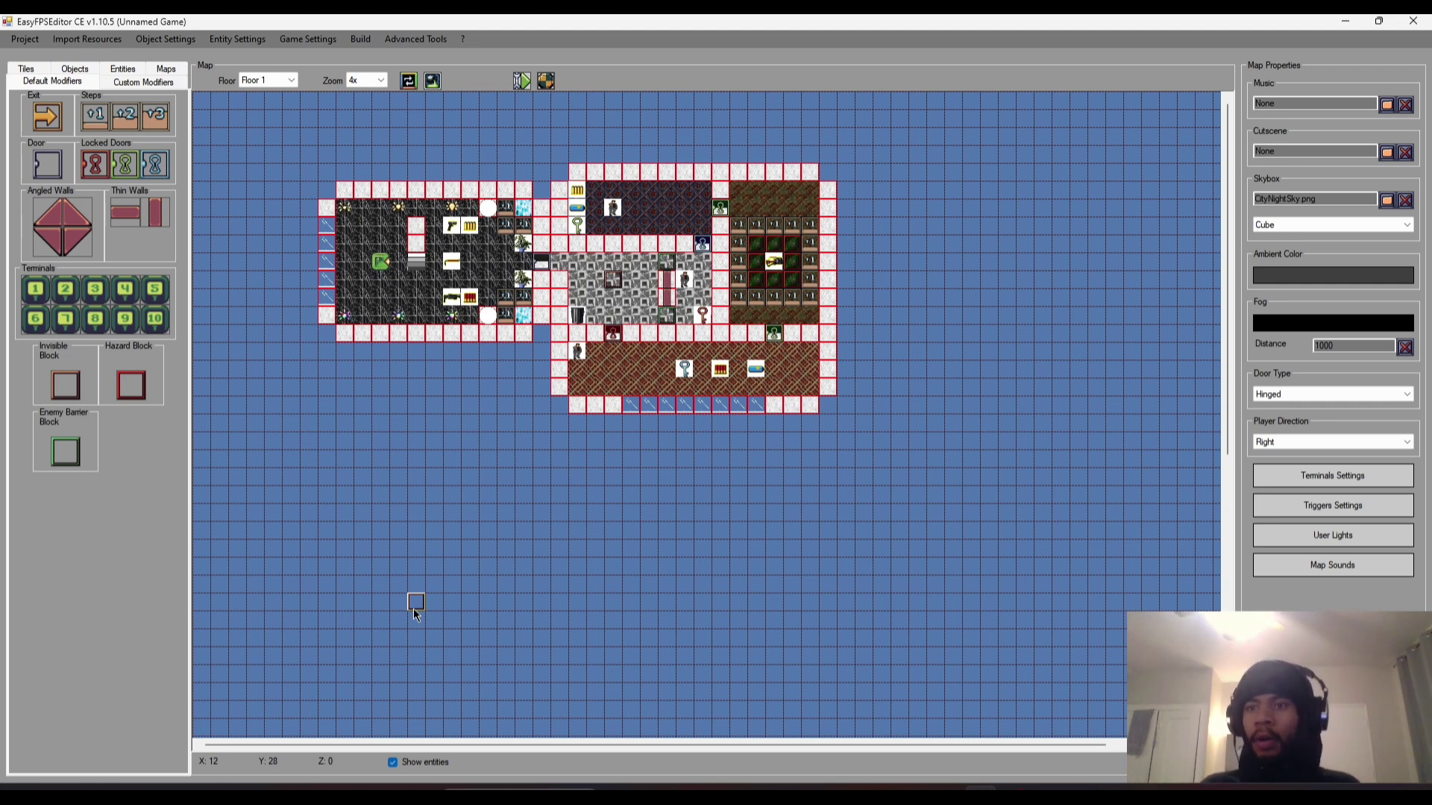
# - Inspect the Armour element's position and visibility options in the HUD Configurator and close it without changes
pyautogui.click(86, 68)
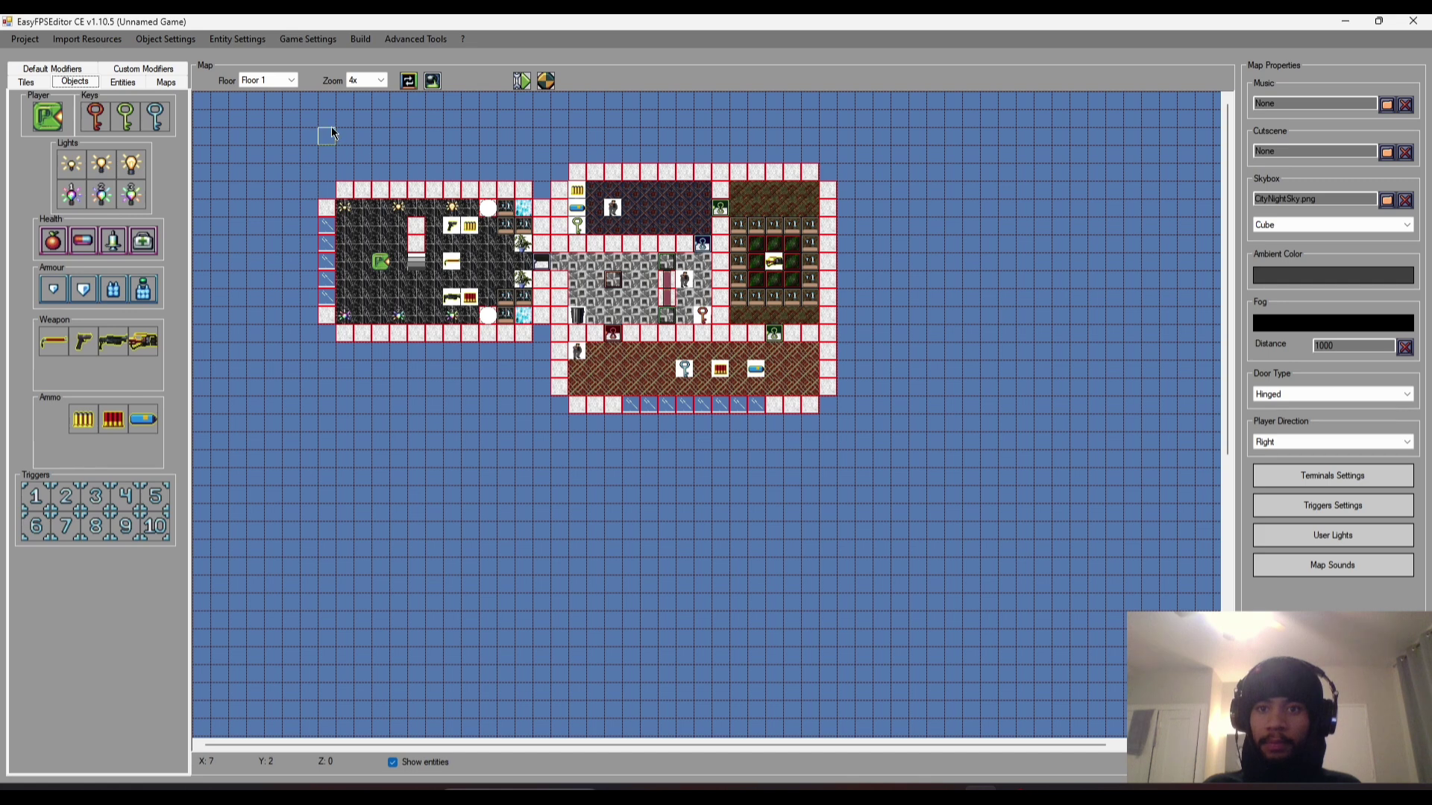
pyautogui.click(425, 40)
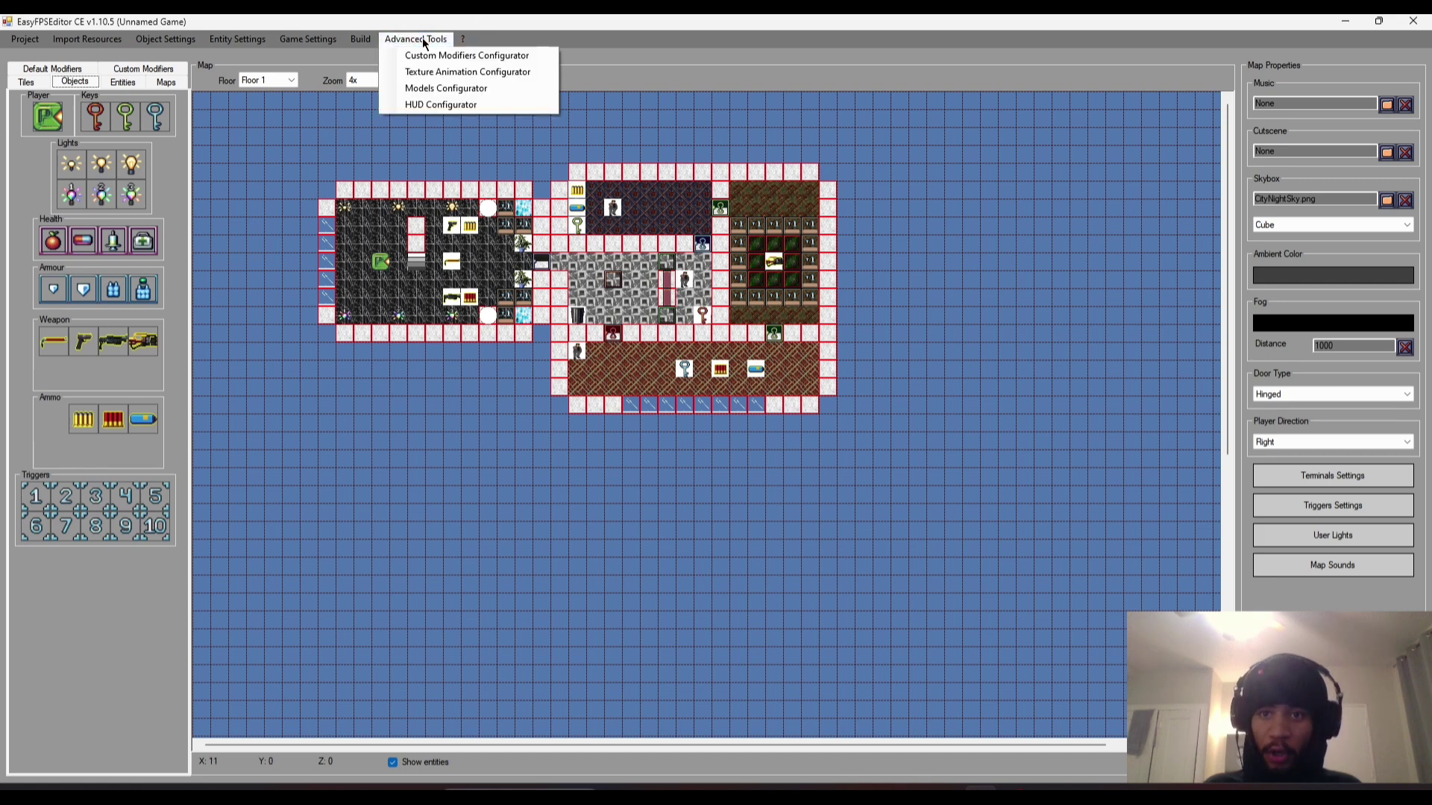
pyautogui.click(444, 106)
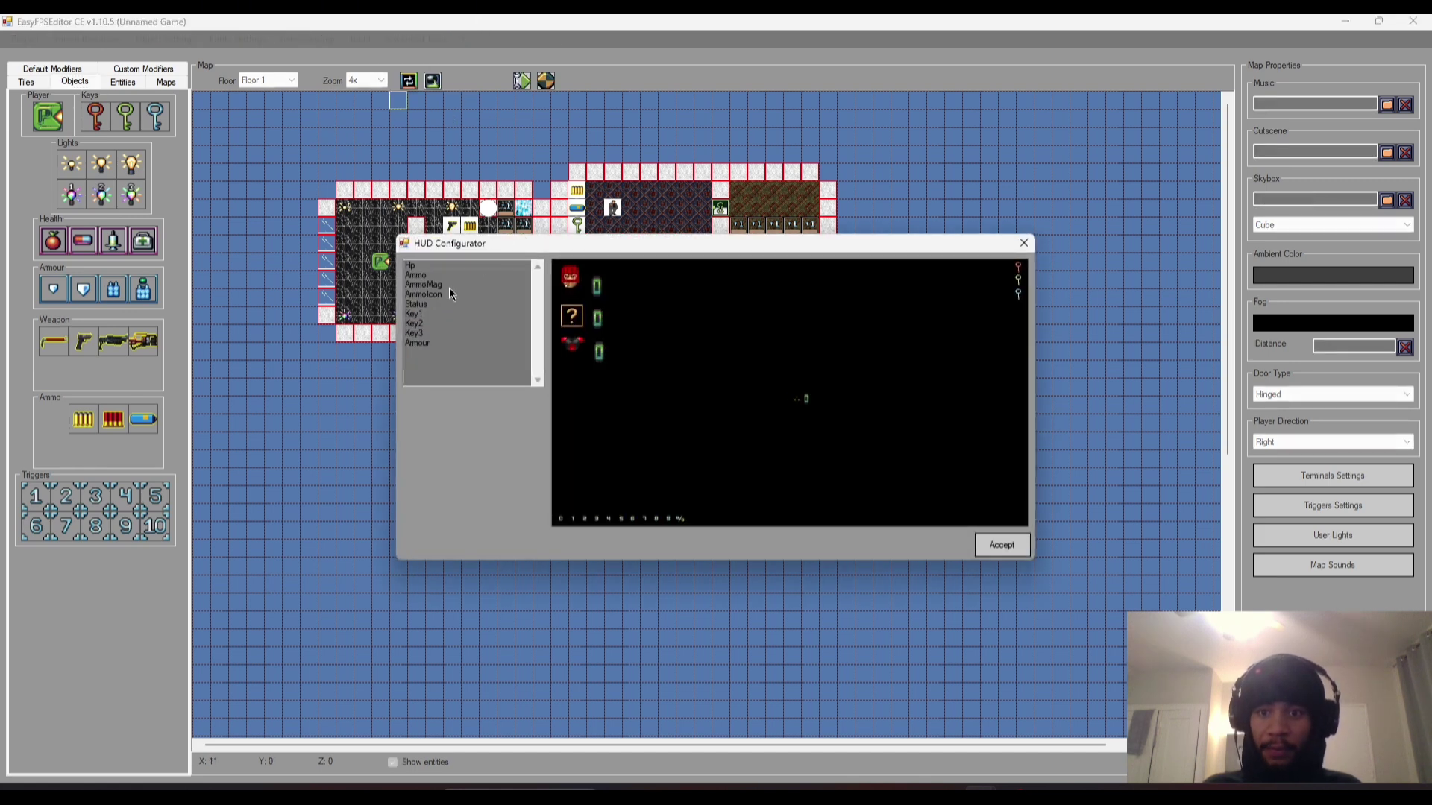
pyautogui.click(428, 342)
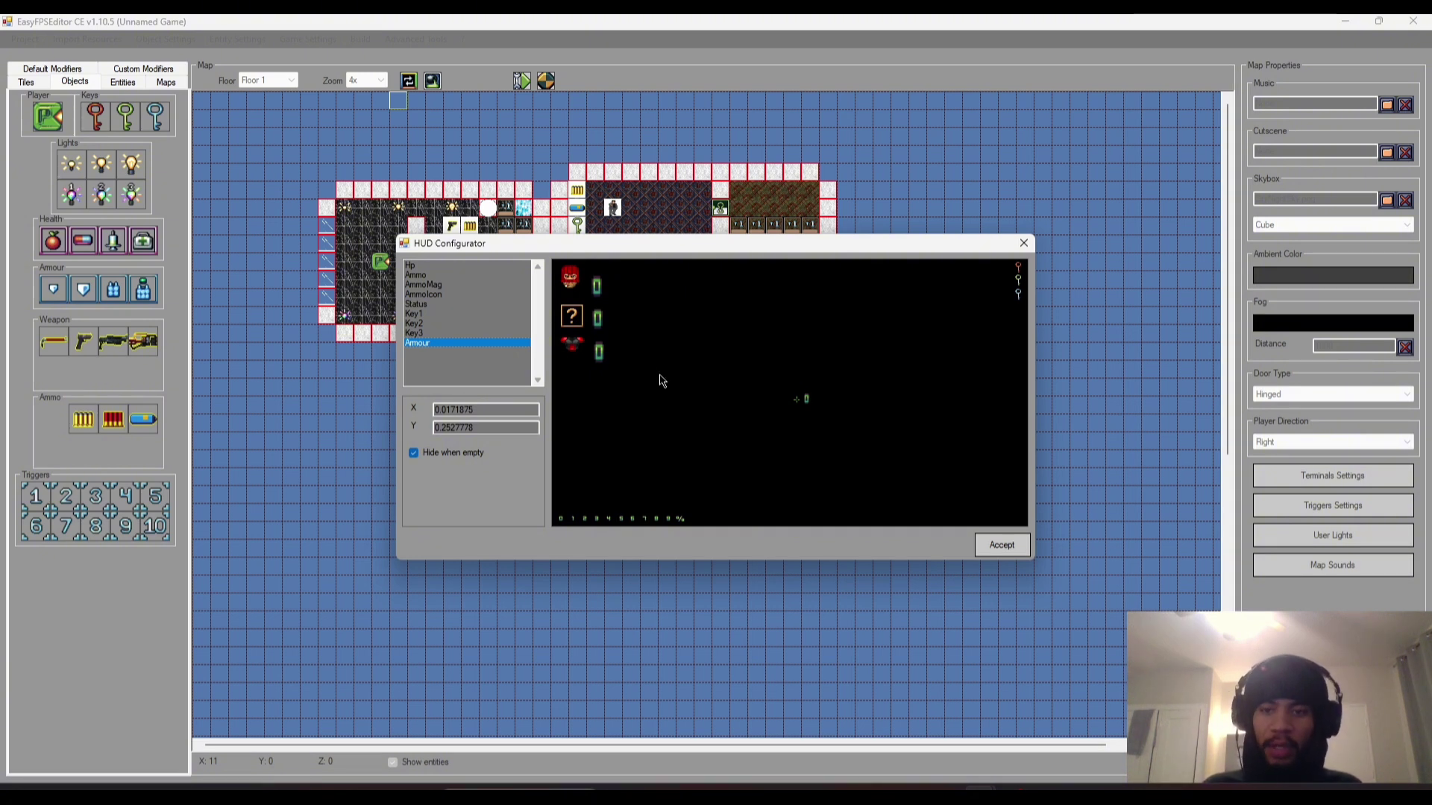
pyautogui.click(1023, 244)
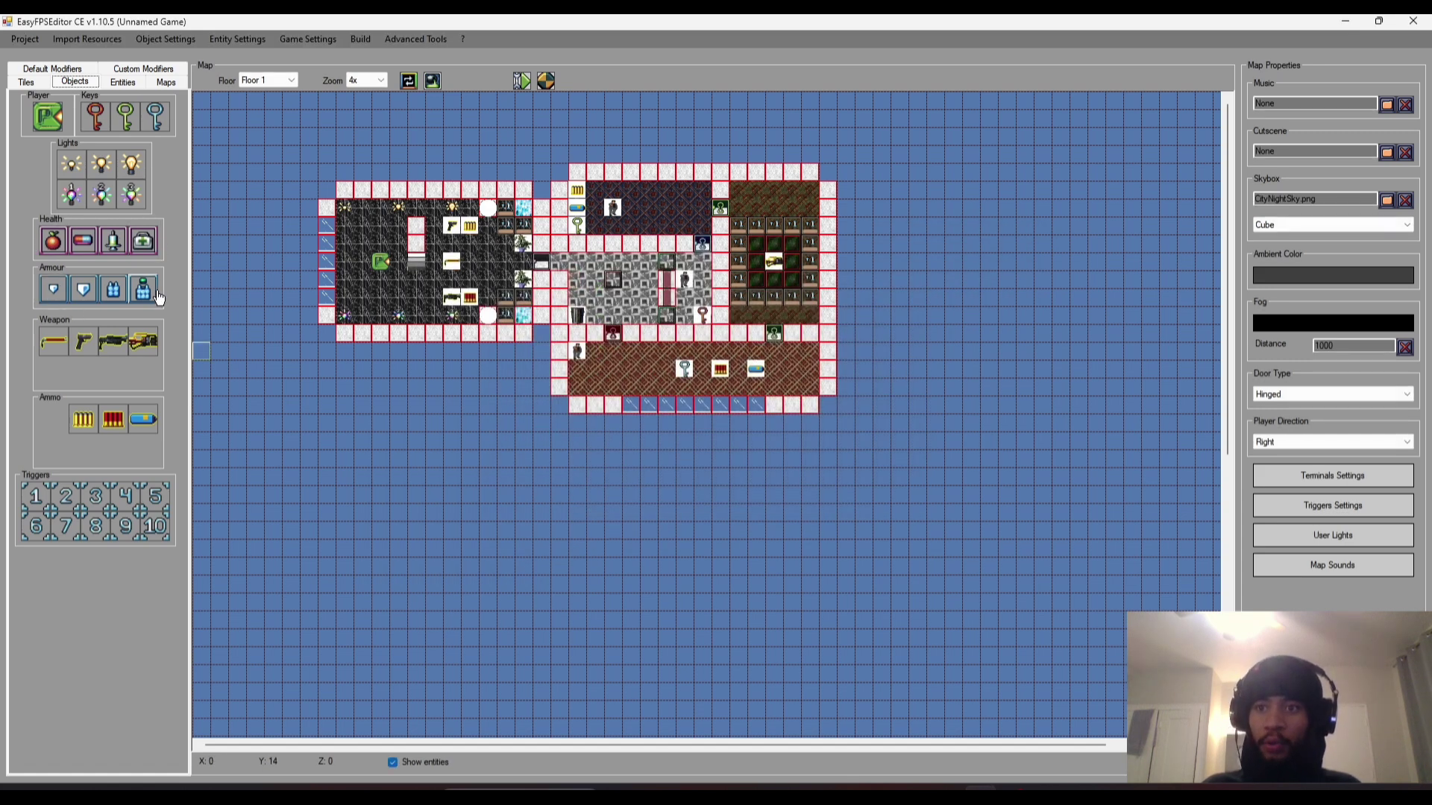
# - Review the amounts for the four health pickups and the four armour pickups in their settings, keeping them as they are
pyautogui.click(165, 38)
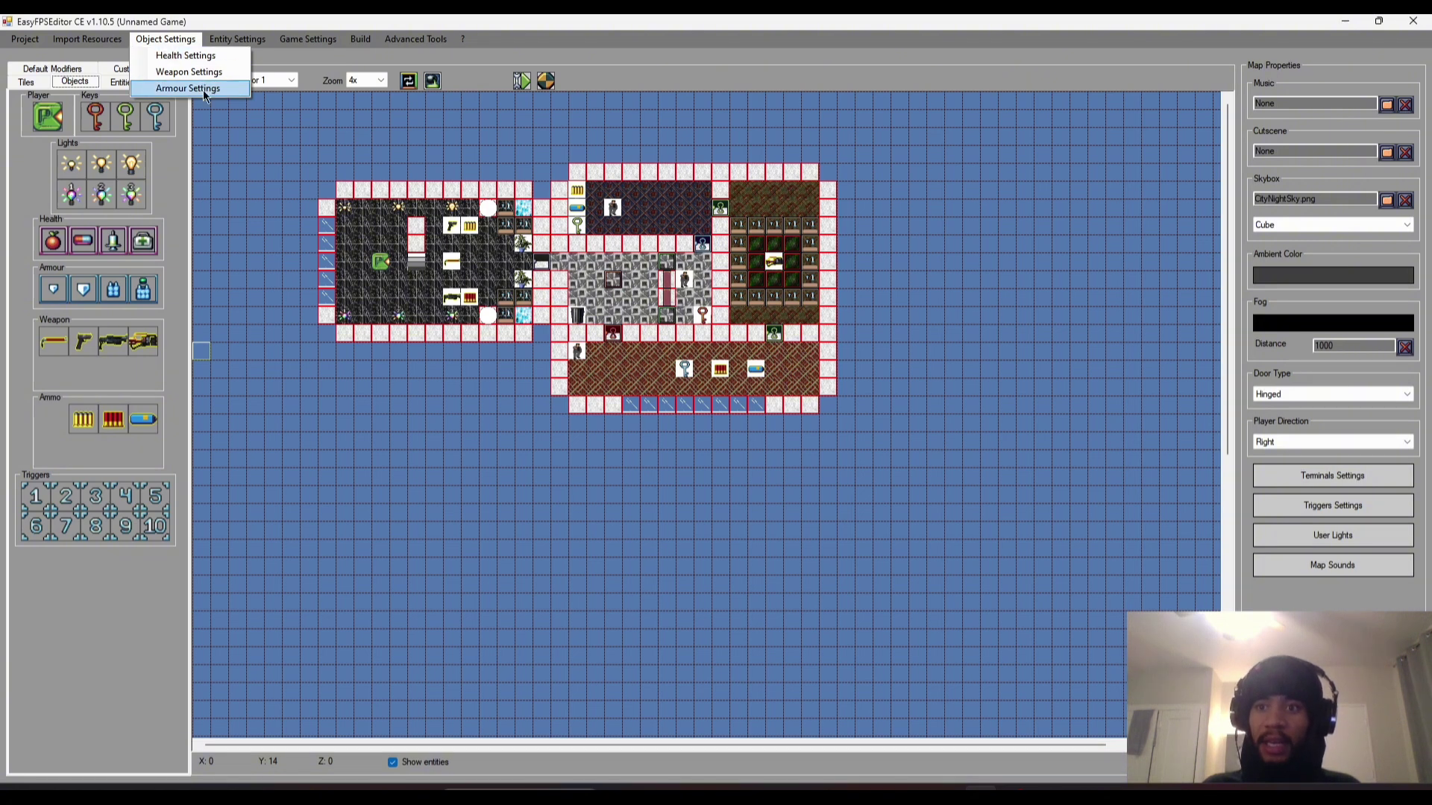
pyautogui.click(185, 55)
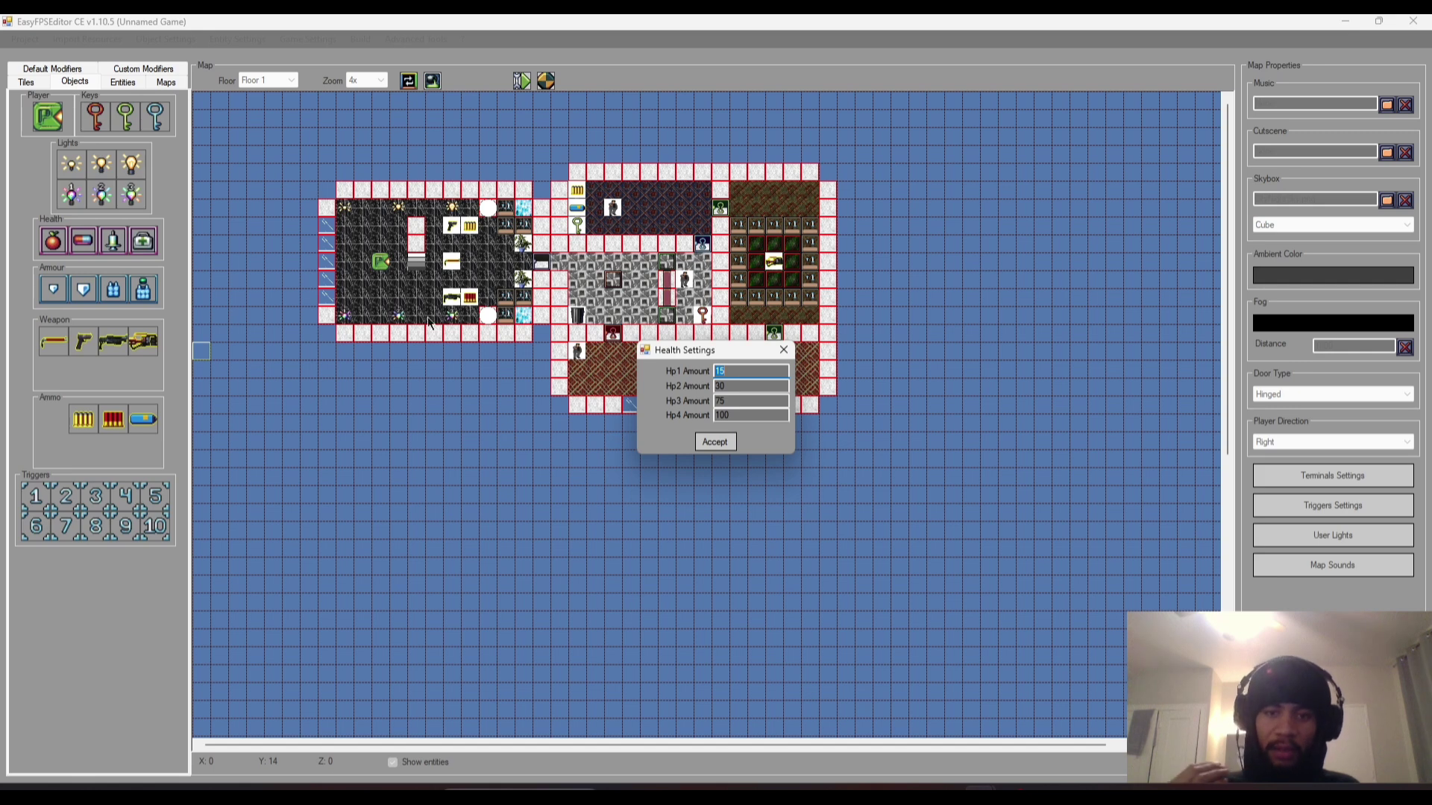
pyautogui.click(715, 441)
pyautogui.click(86, 39)
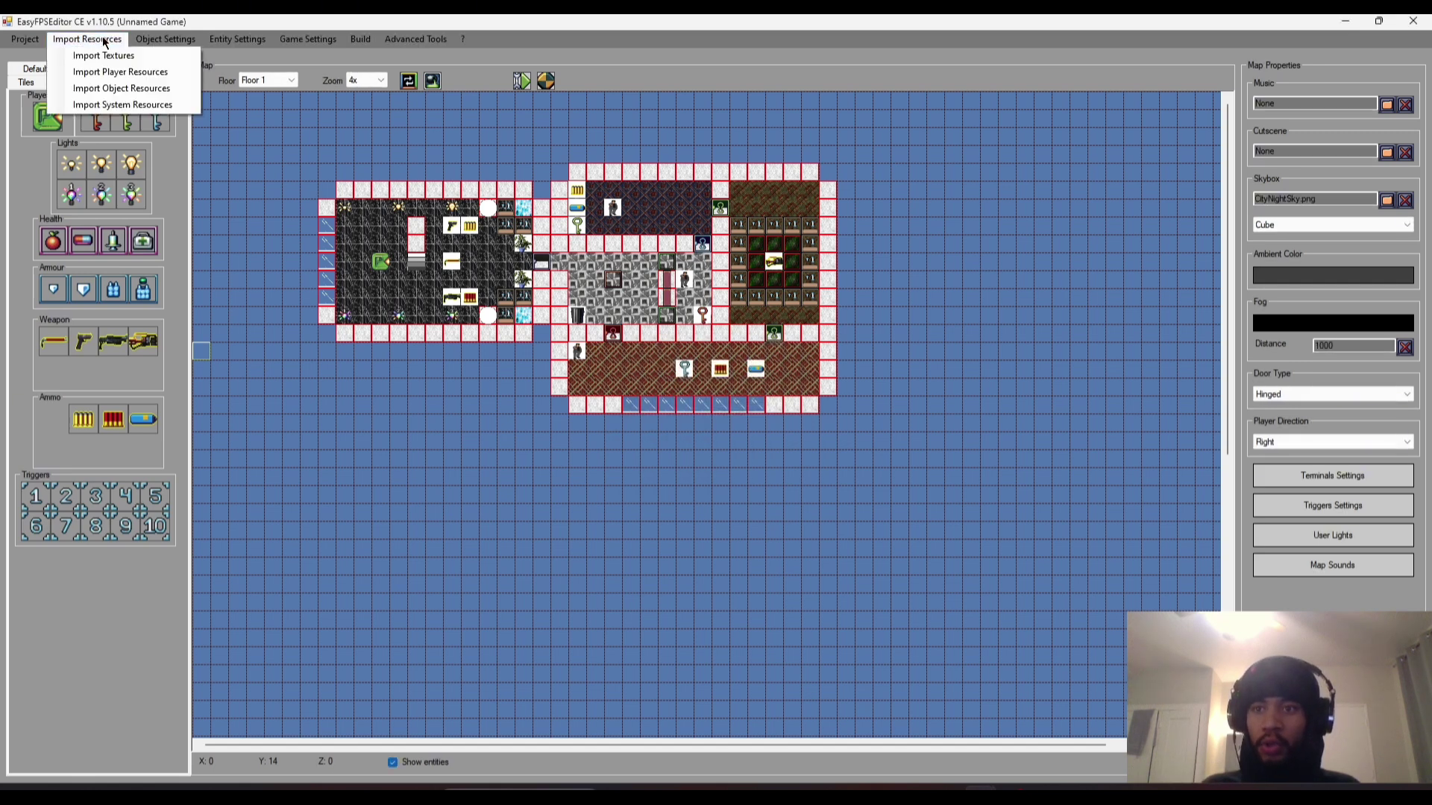
pyautogui.moveTo(165, 39)
pyautogui.click(169, 87)
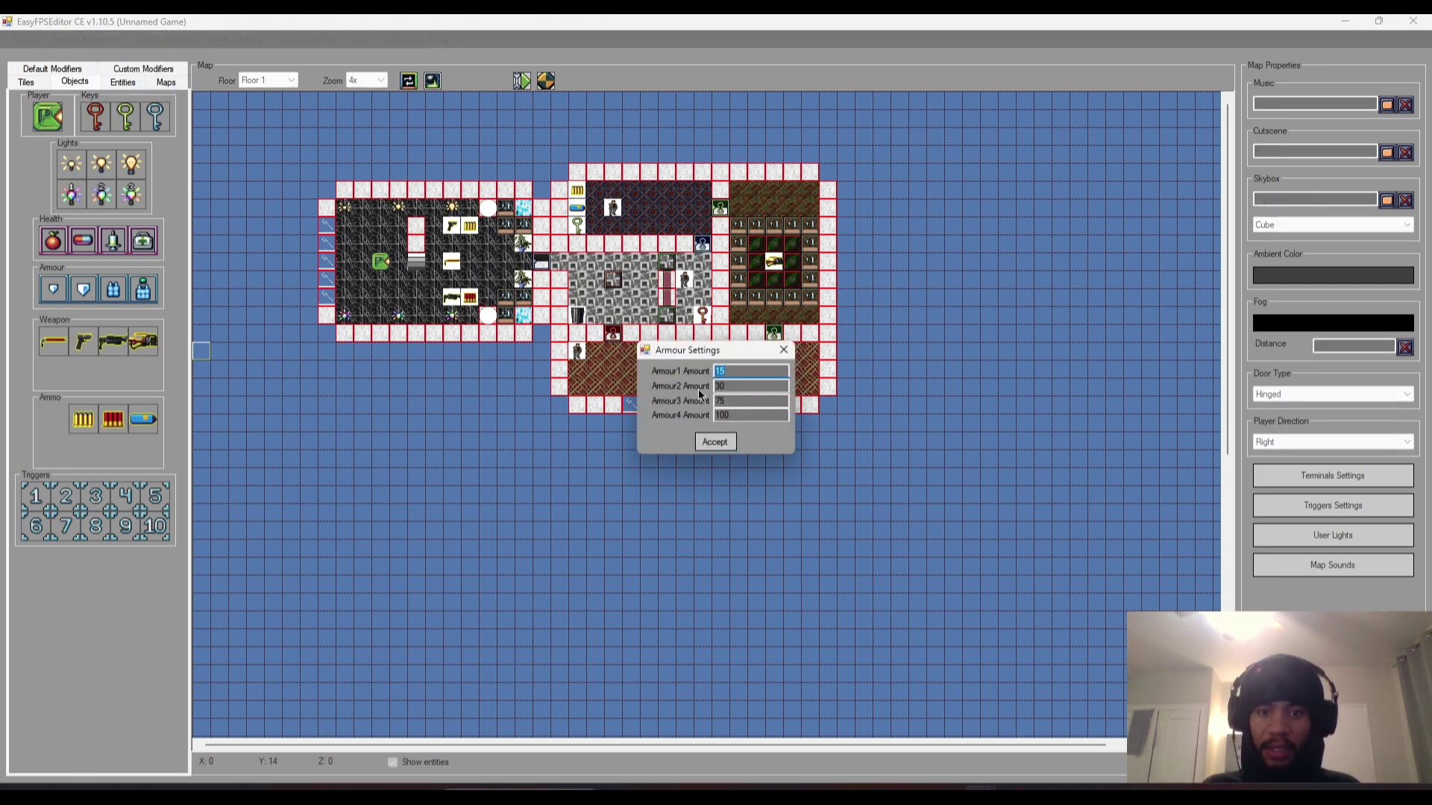
pyautogui.click(700, 441)
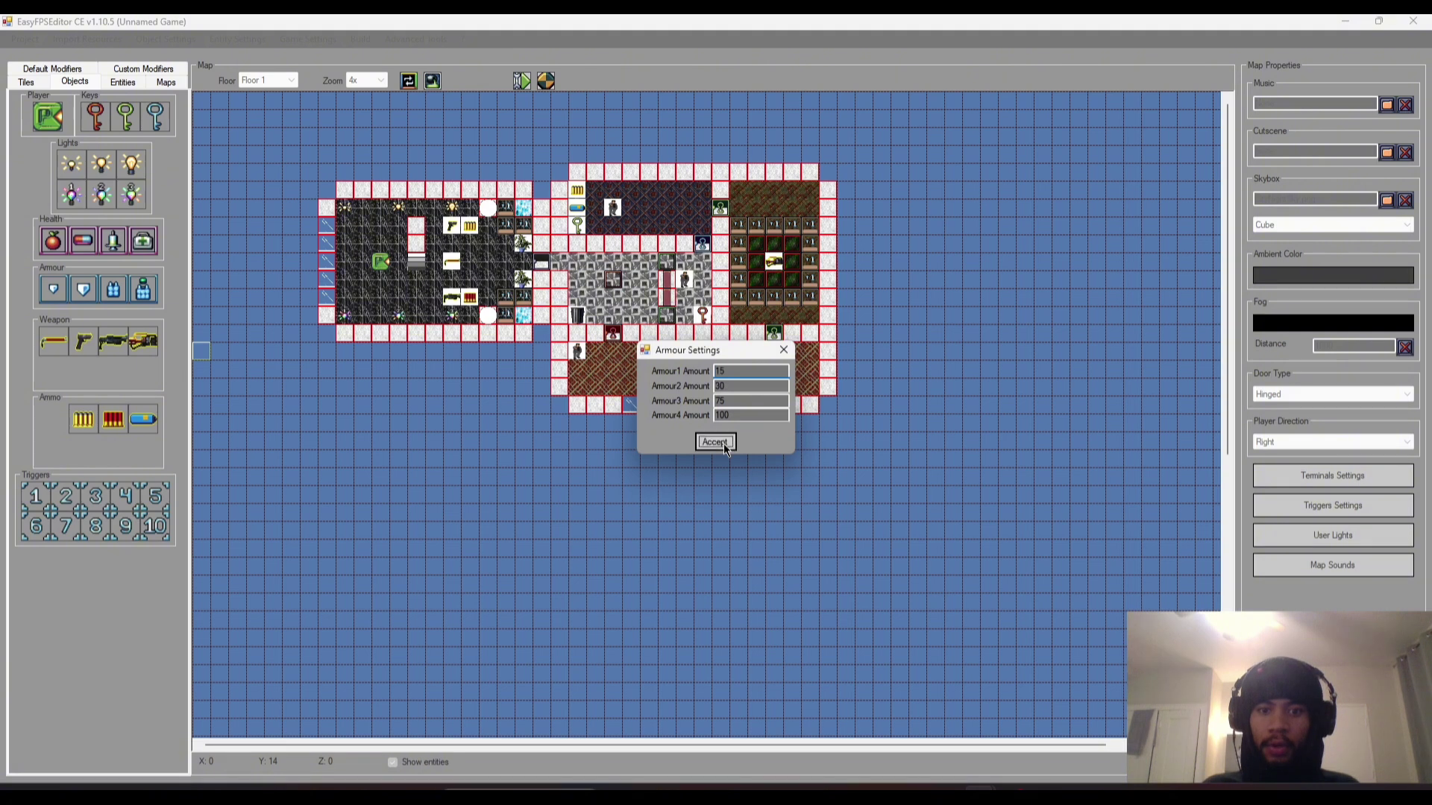
# - Preview the images assigned to the health, key and armour pickups in the Objects Resources Importer, leaving them as they are
pyautogui.click(96, 37)
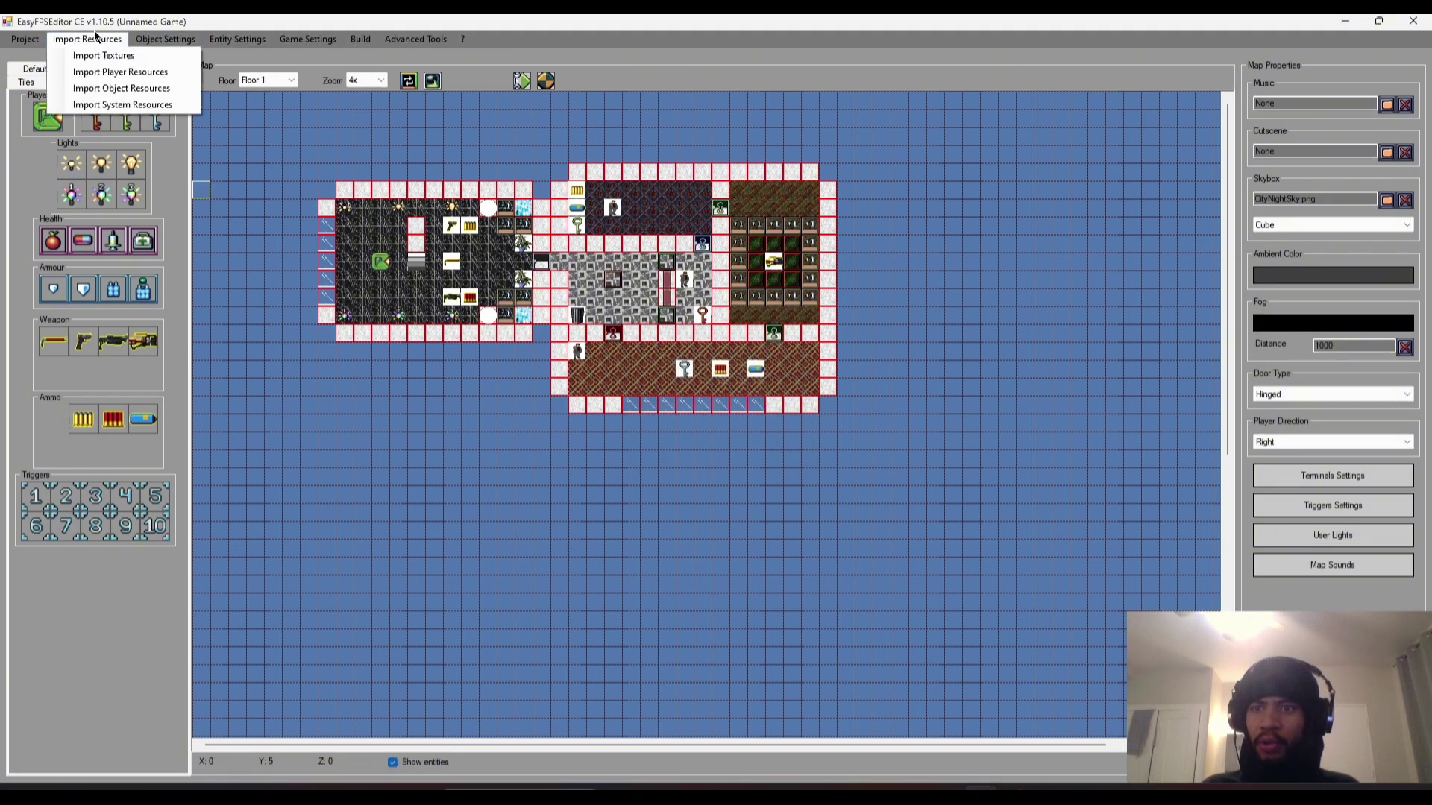
pyautogui.click(121, 88)
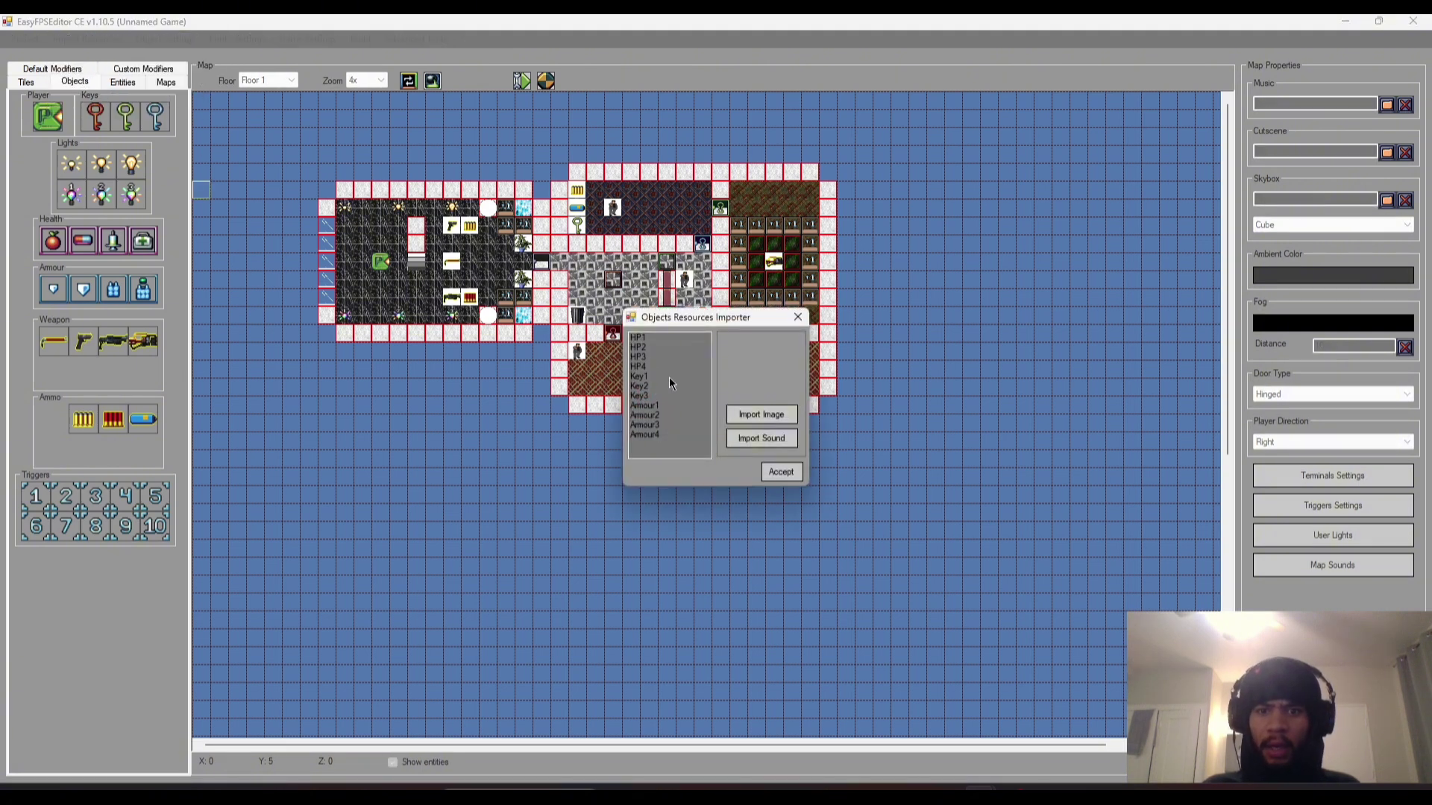
pyautogui.click(647, 337)
pyautogui.click(649, 348)
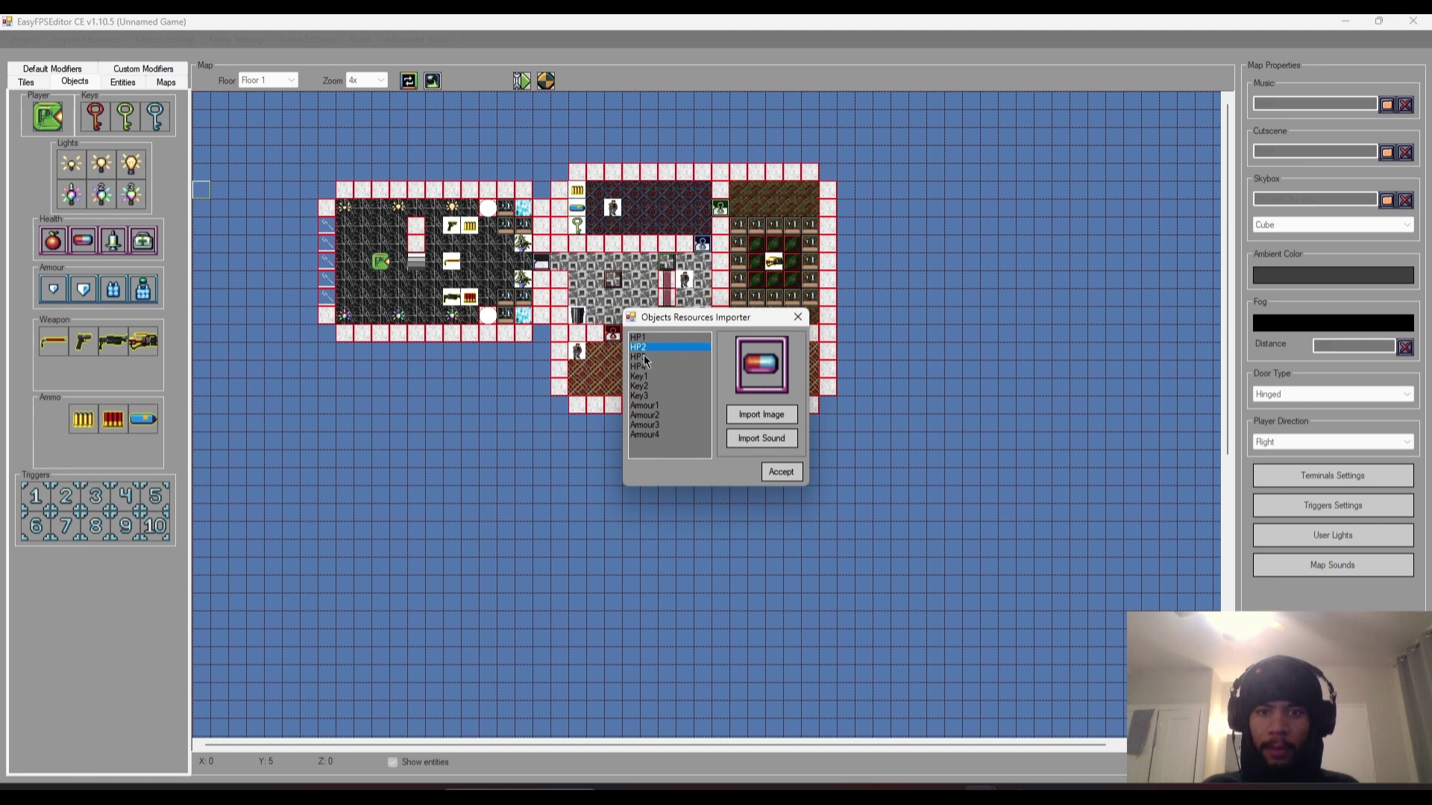
pyautogui.click(649, 366)
pyautogui.click(650, 376)
pyautogui.click(654, 396)
pyautogui.click(654, 386)
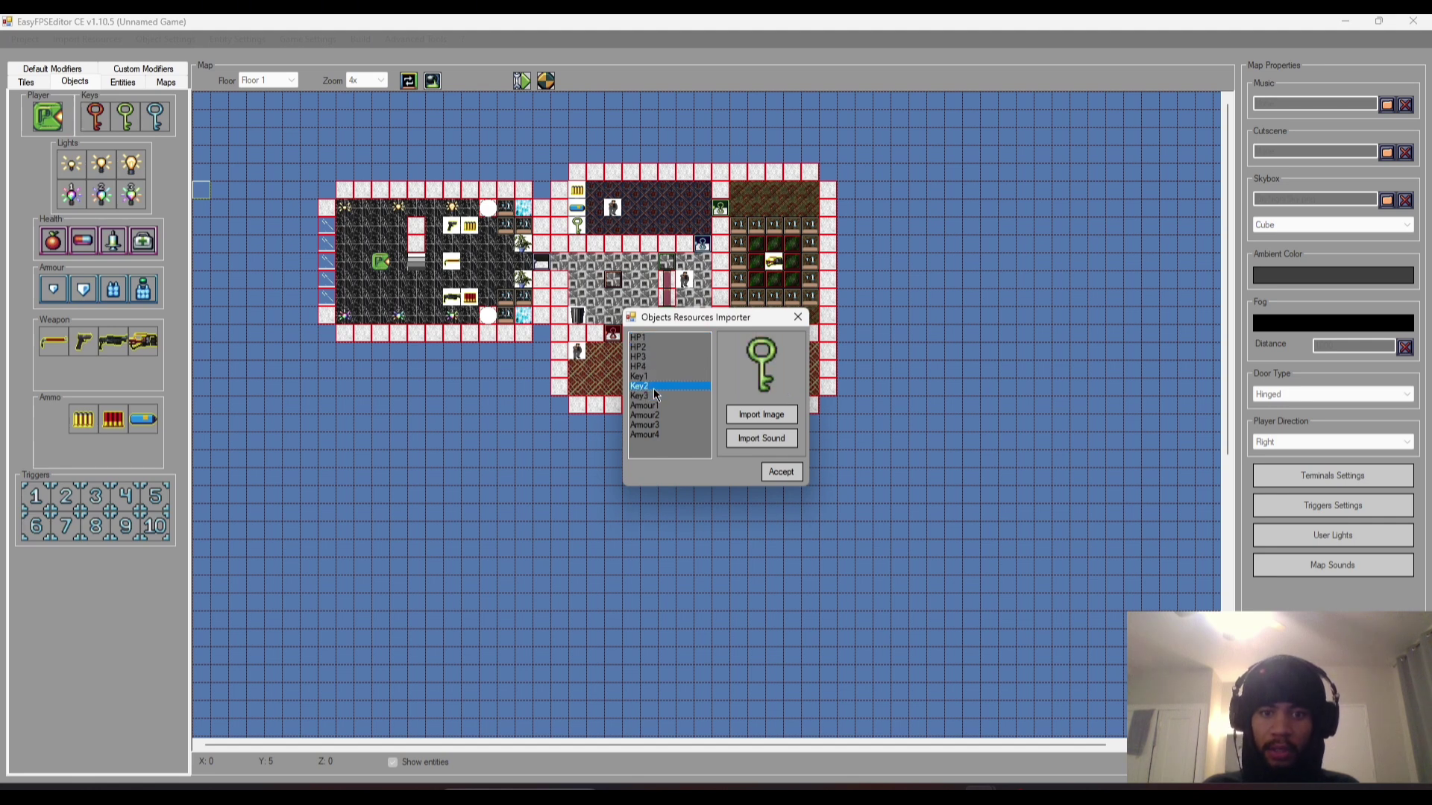
pyautogui.click(652, 376)
pyautogui.click(653, 355)
pyautogui.click(650, 375)
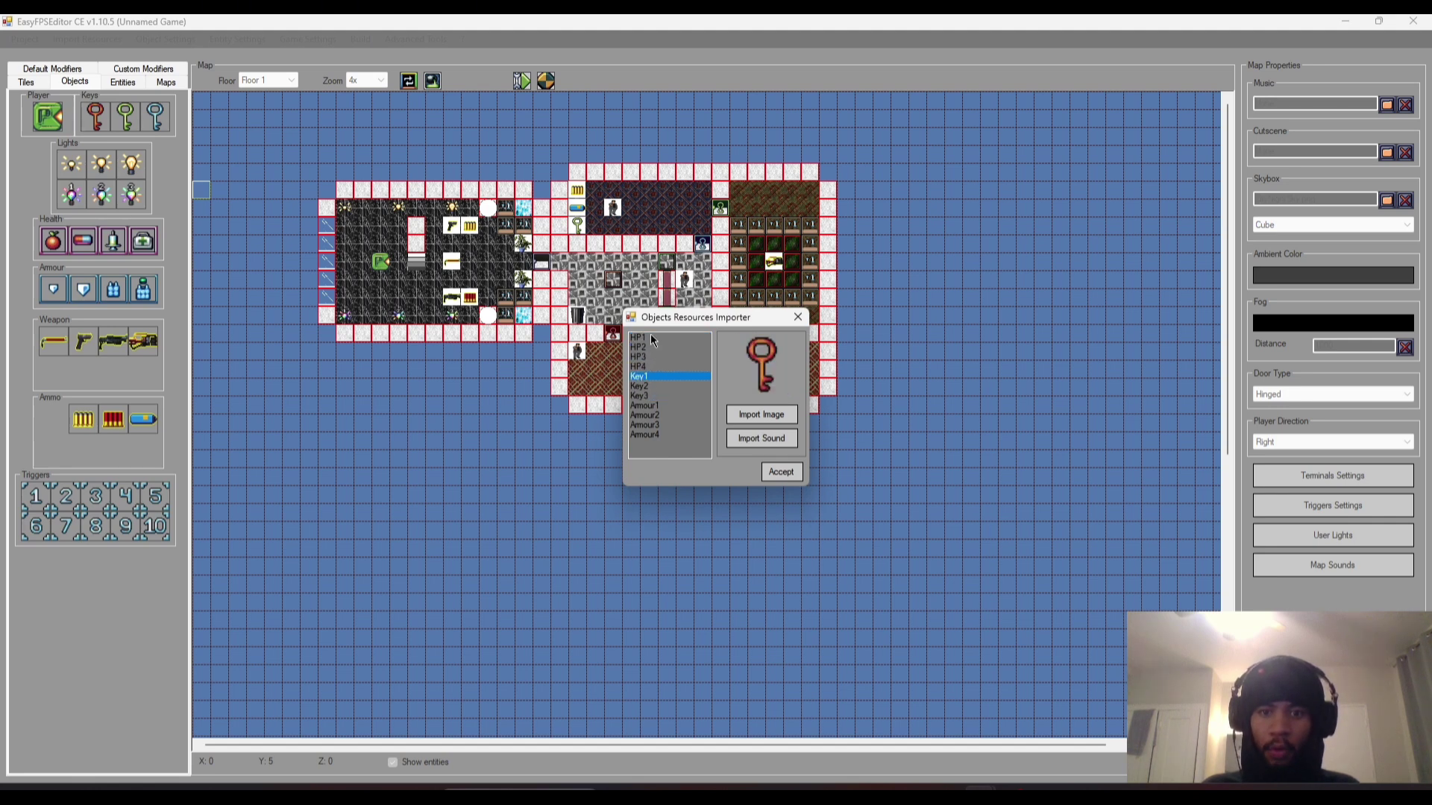
pyautogui.click(656, 386)
pyautogui.click(656, 397)
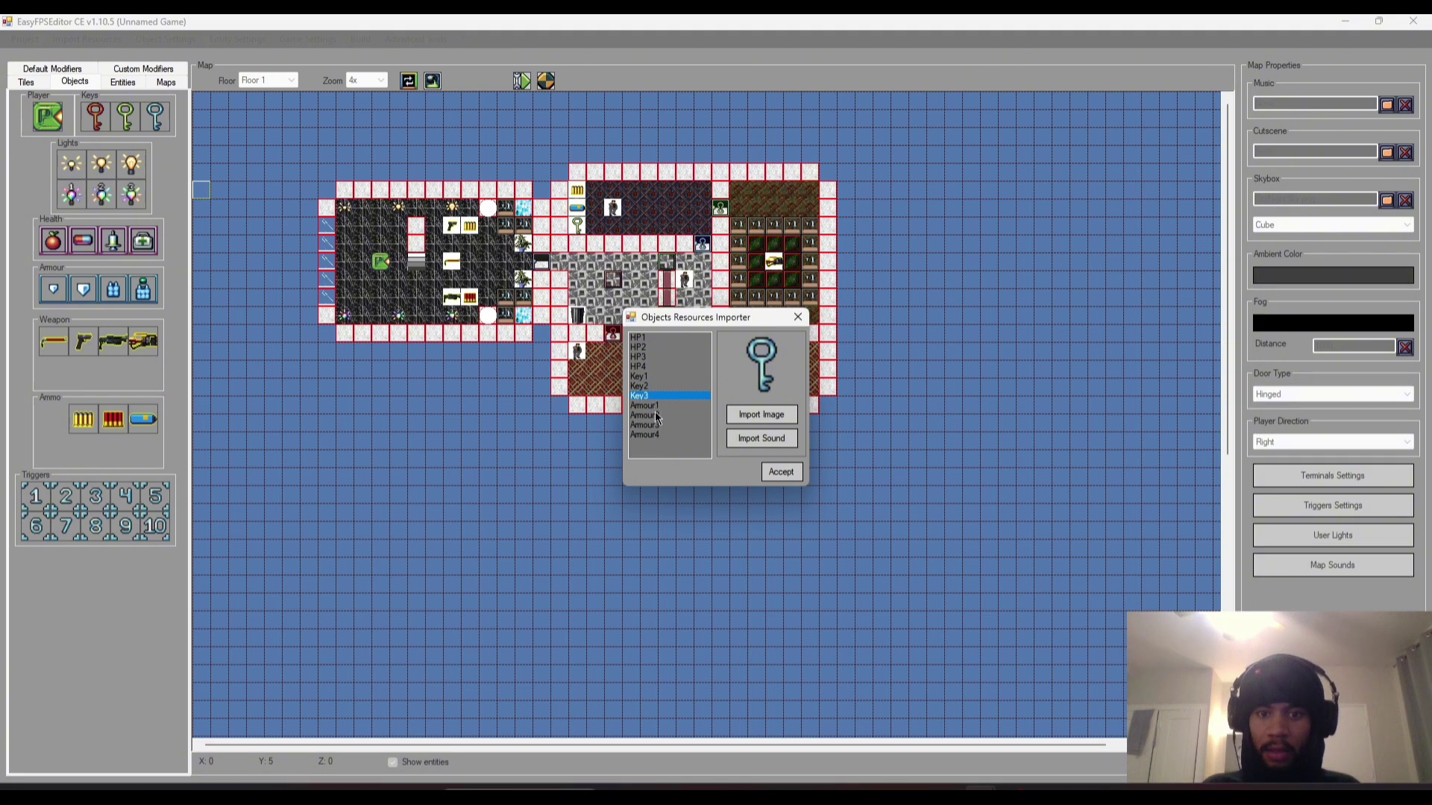
pyautogui.click(656, 415)
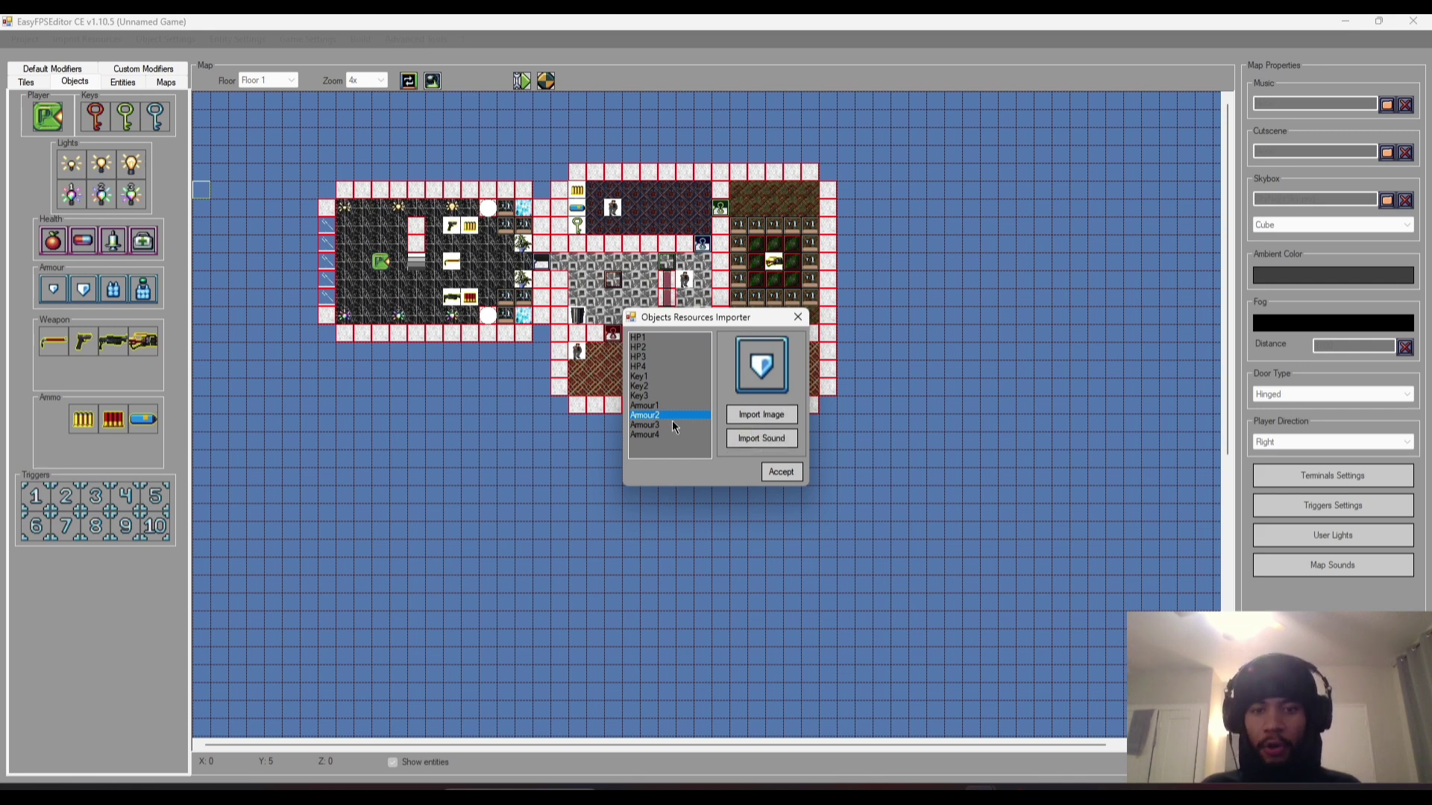
pyautogui.click(646, 406)
pyautogui.click(781, 473)
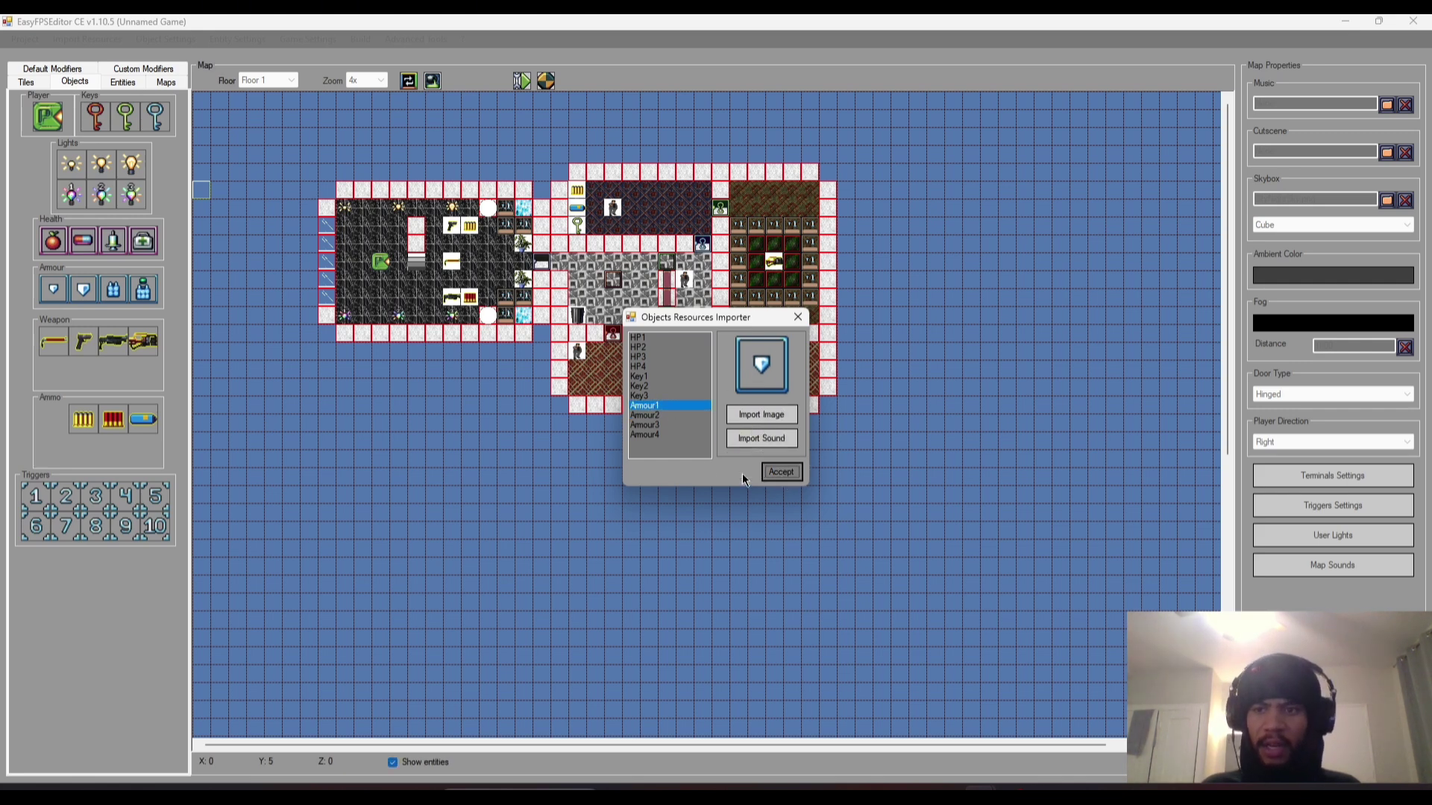
# - Place a shield armour pickup in the starting room before the door and an apple health pickup in the checkered hall
pyautogui.click(487, 261)
pyautogui.click(65, 241)
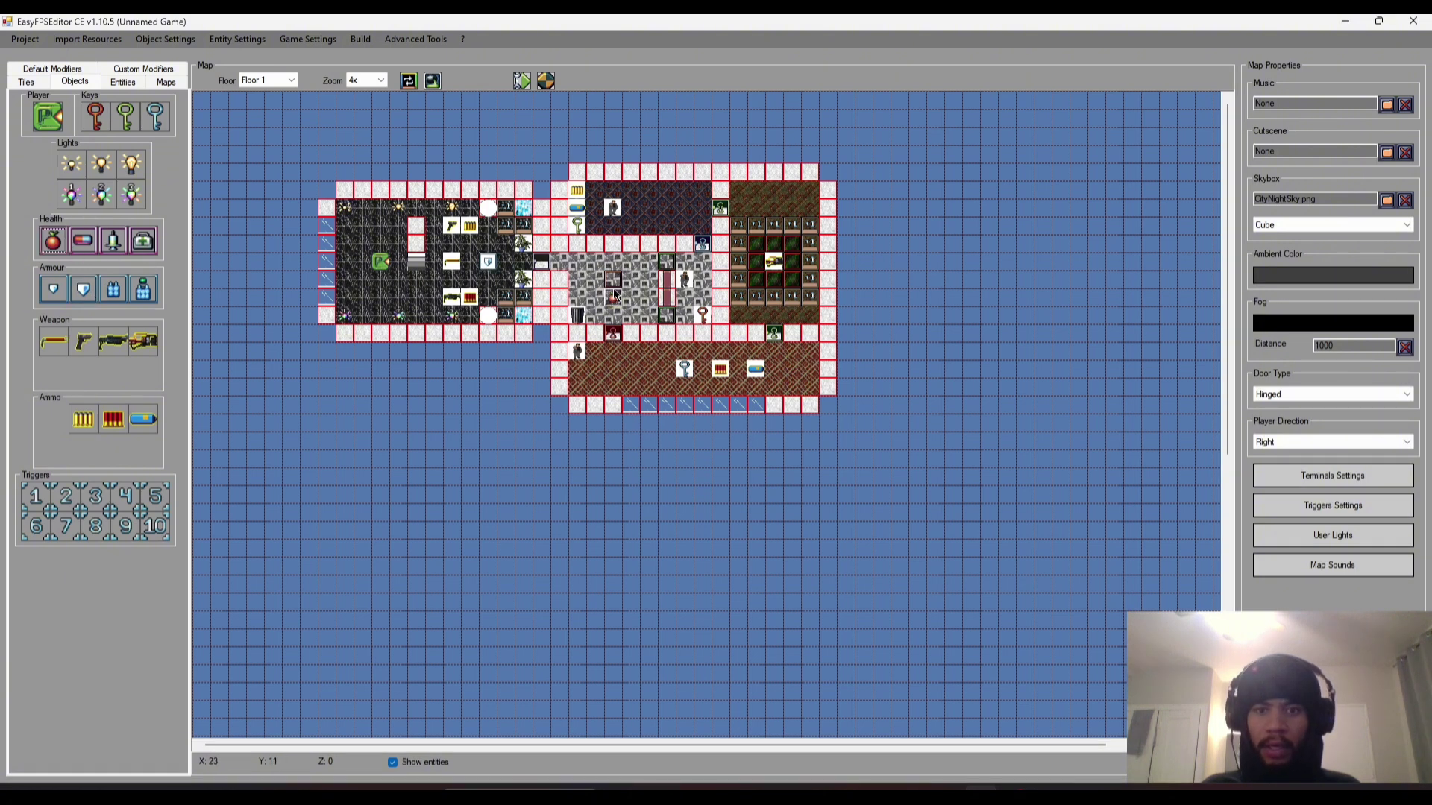
pyautogui.click(630, 279)
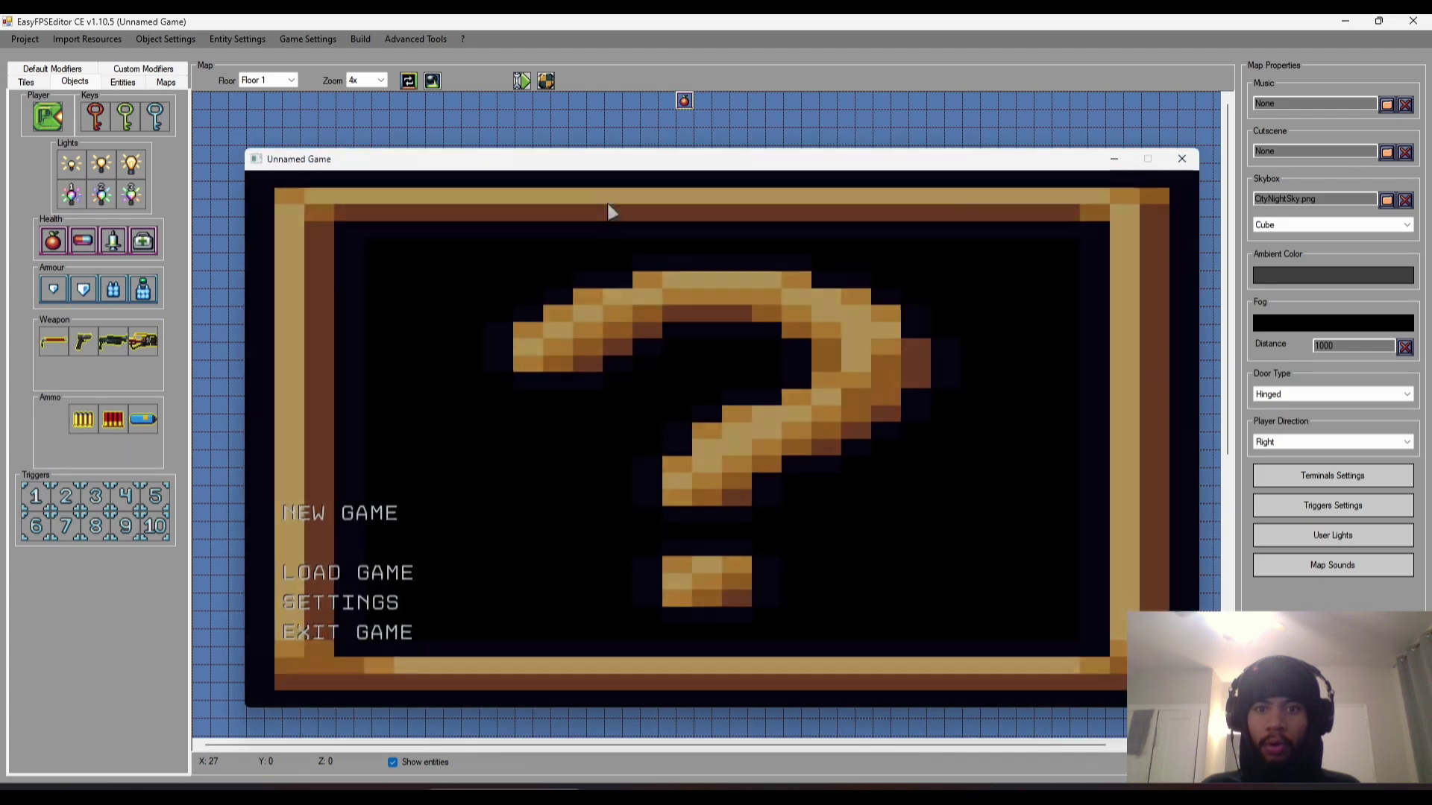
# - Start a new game and walk over the shield in front of the door to test the armour pickup
pyautogui.click(373, 512)
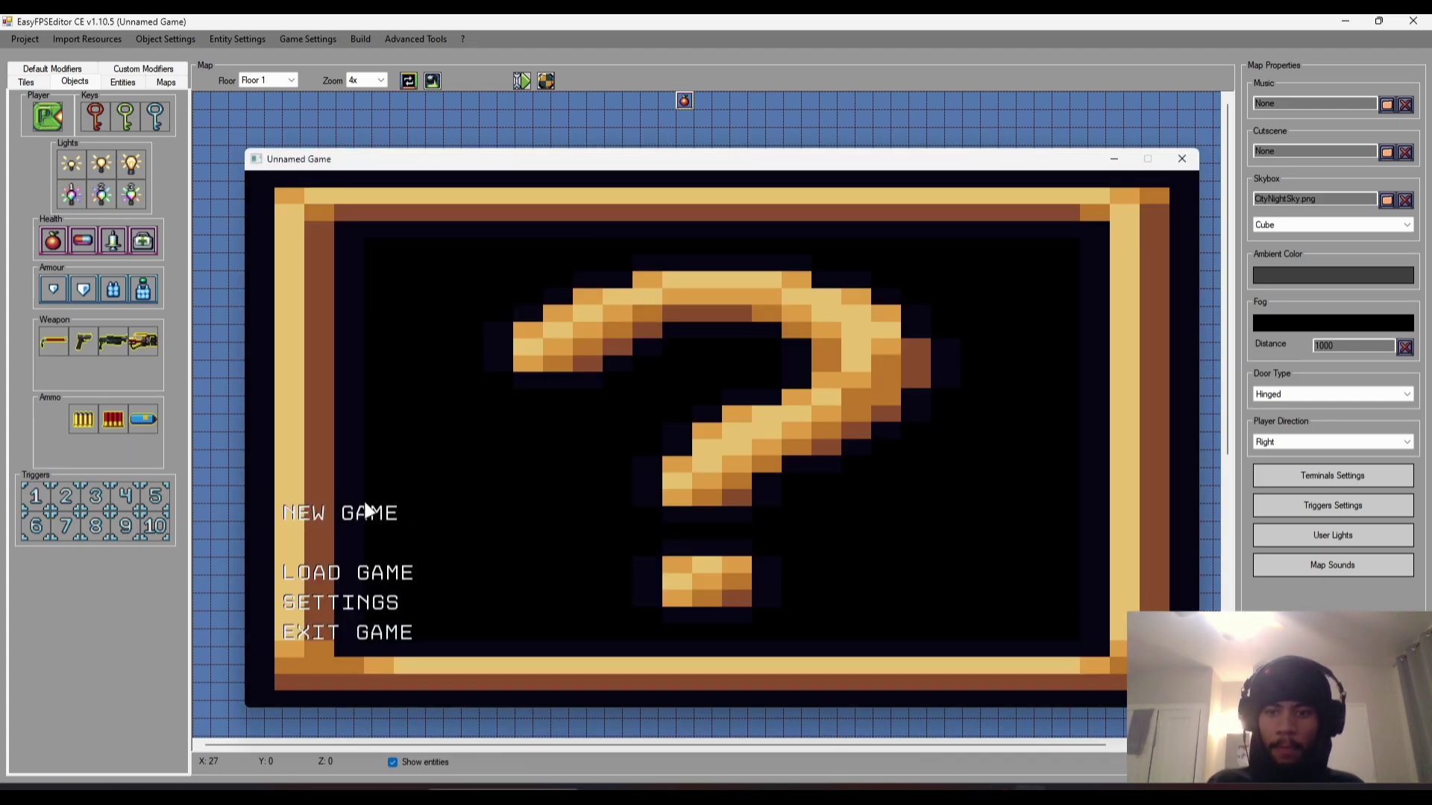
pyautogui.press('w')
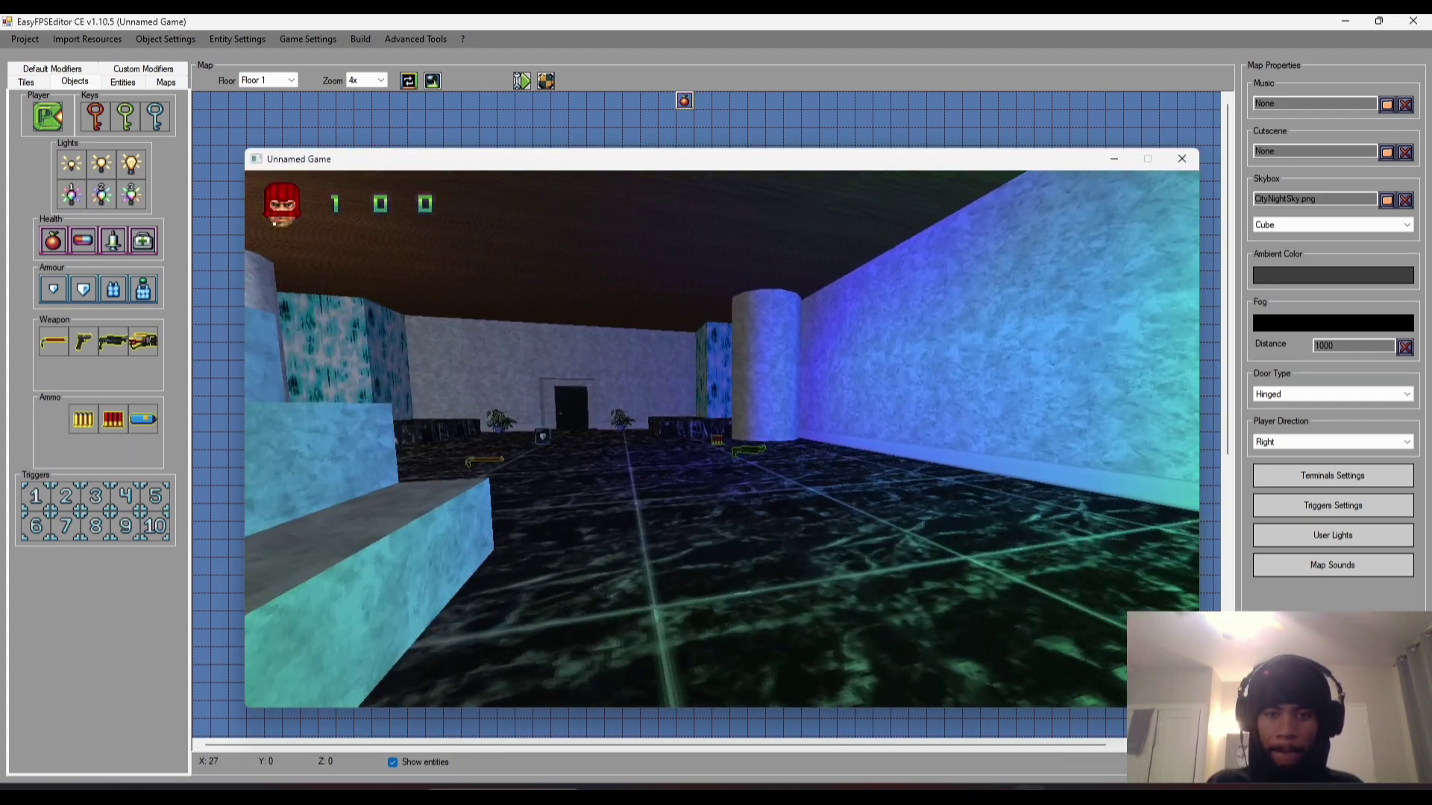
pyautogui.press('w')
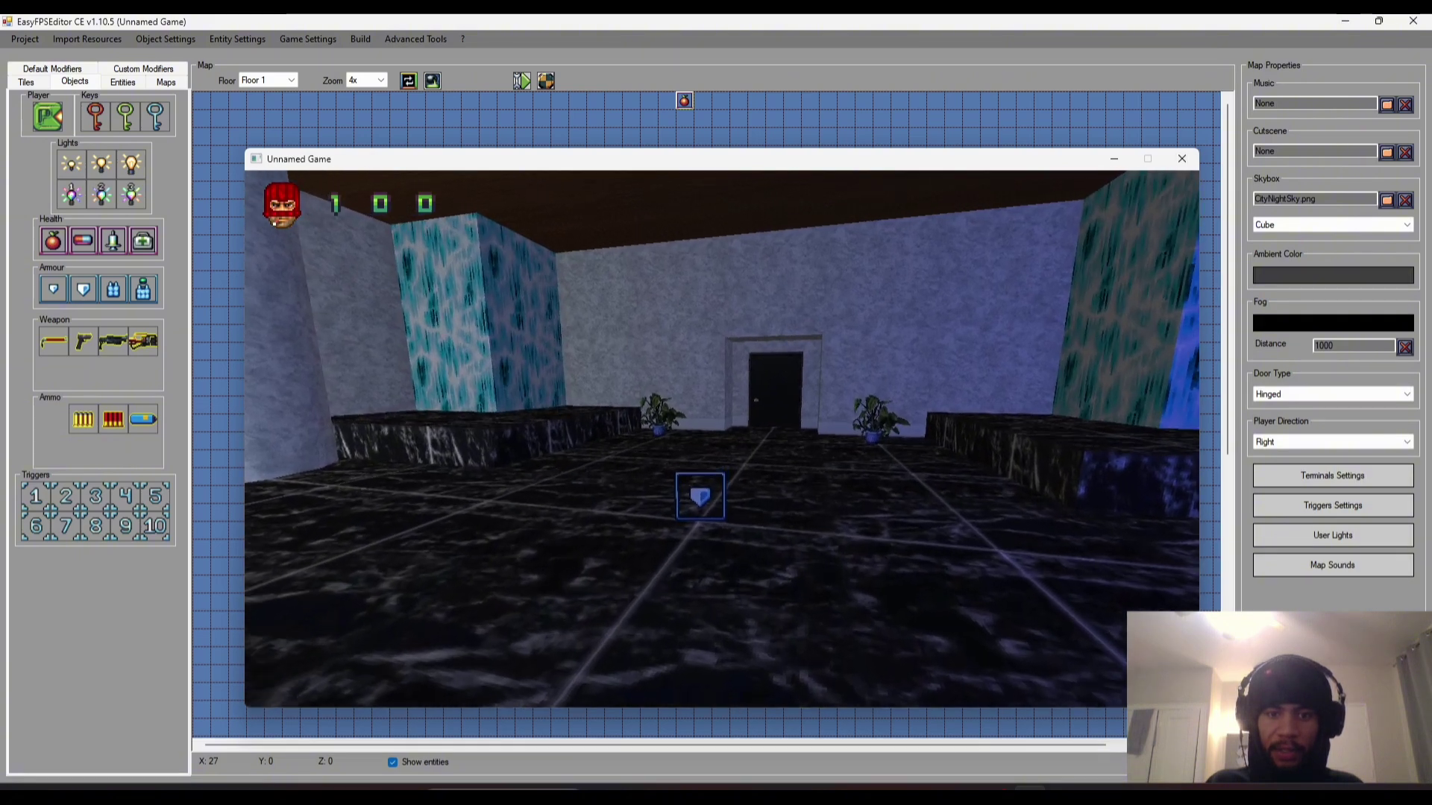
pyautogui.press('Right')
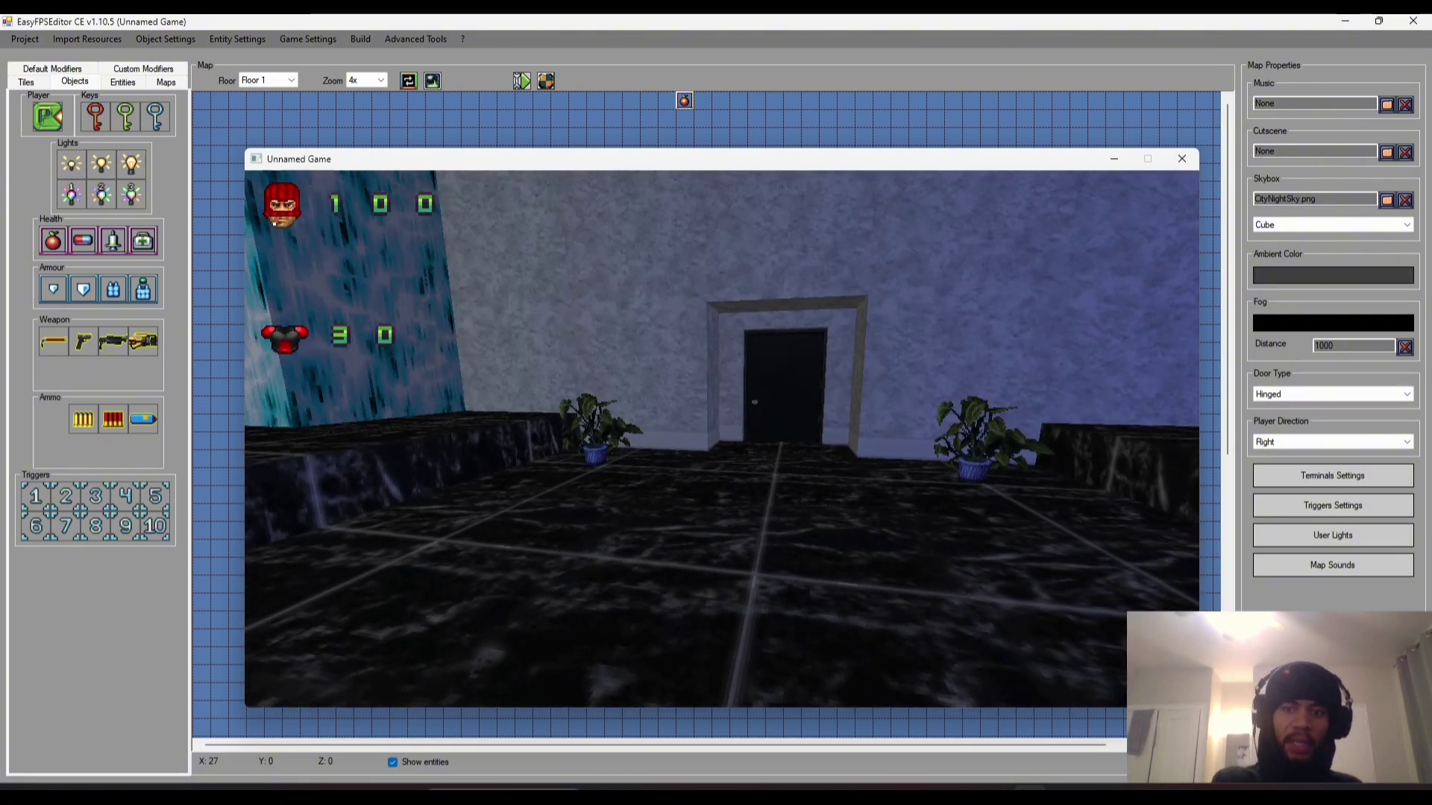
# - Go through the door into the checkered hall and let the armed enemy shoot the player to test armour and health loss
pyautogui.press('w')
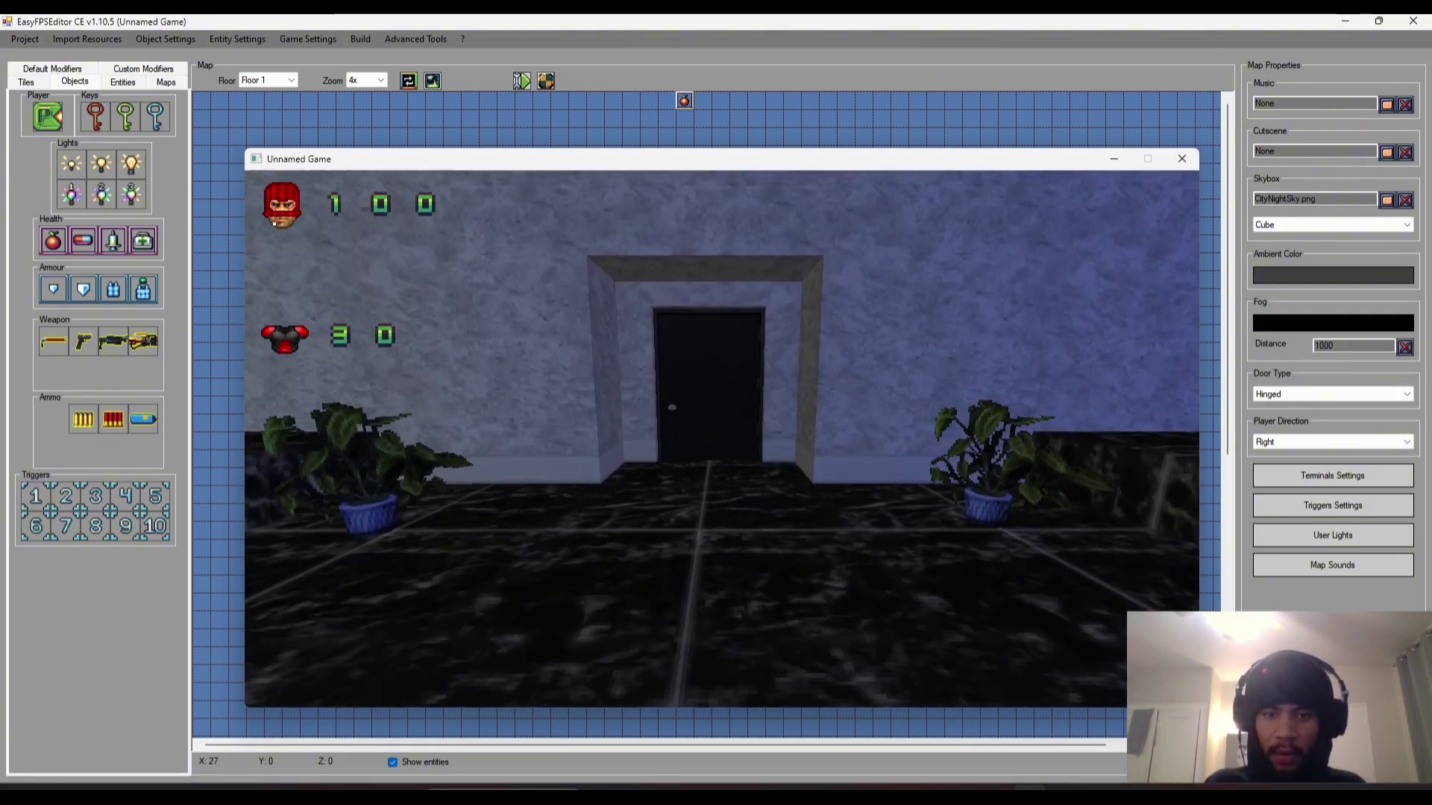
pyautogui.press('w')
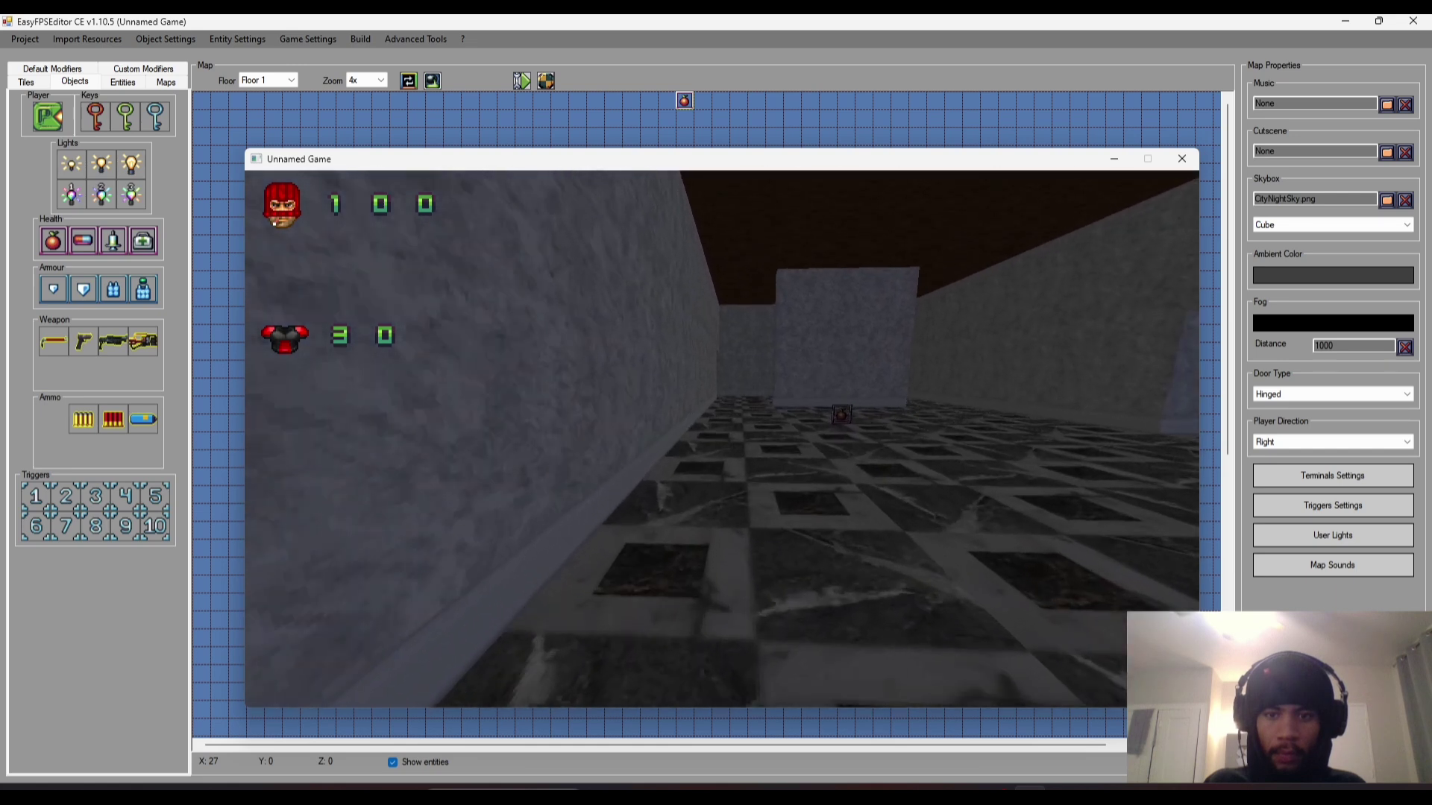
pyautogui.press('Left')
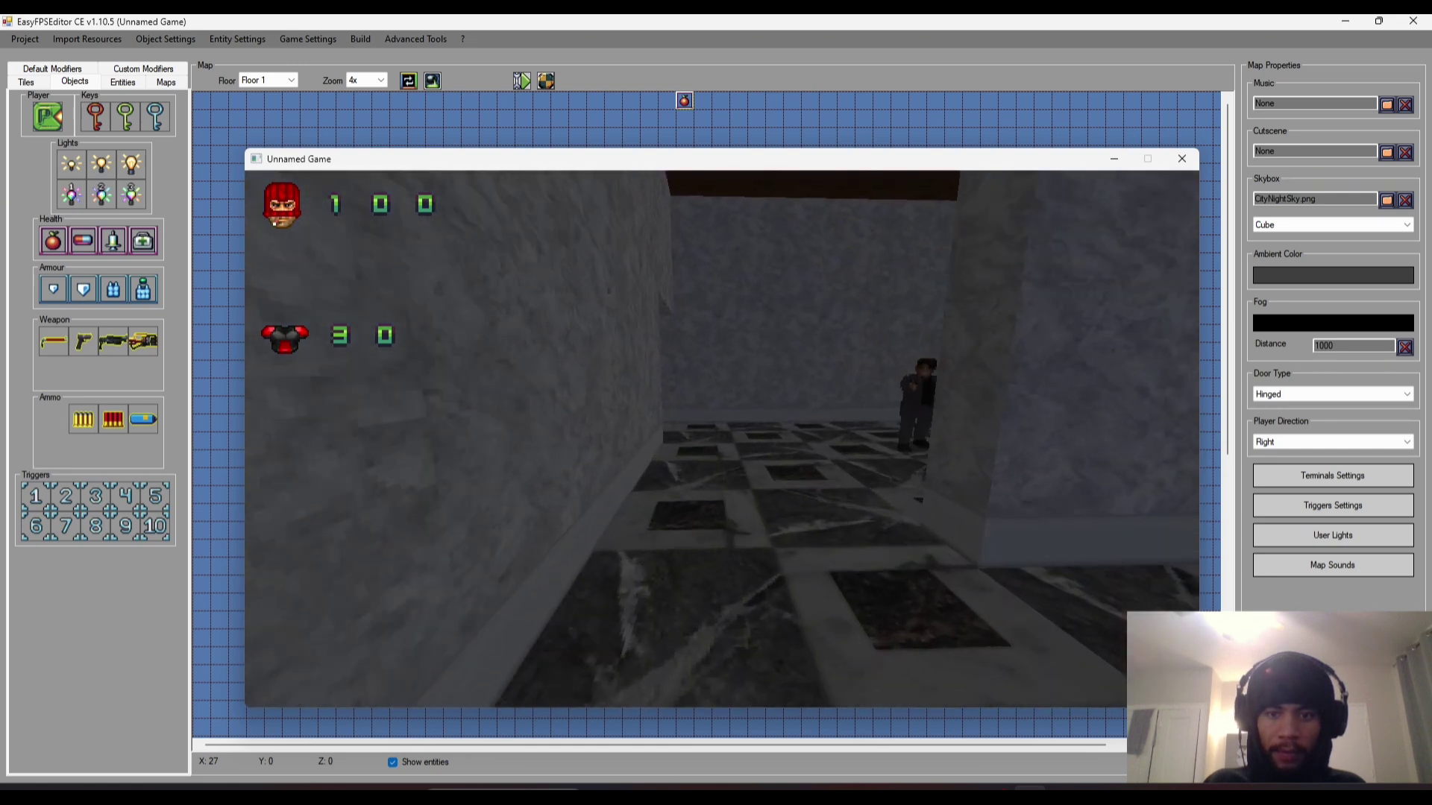
pyautogui.press('Left')
pyautogui.press('w')
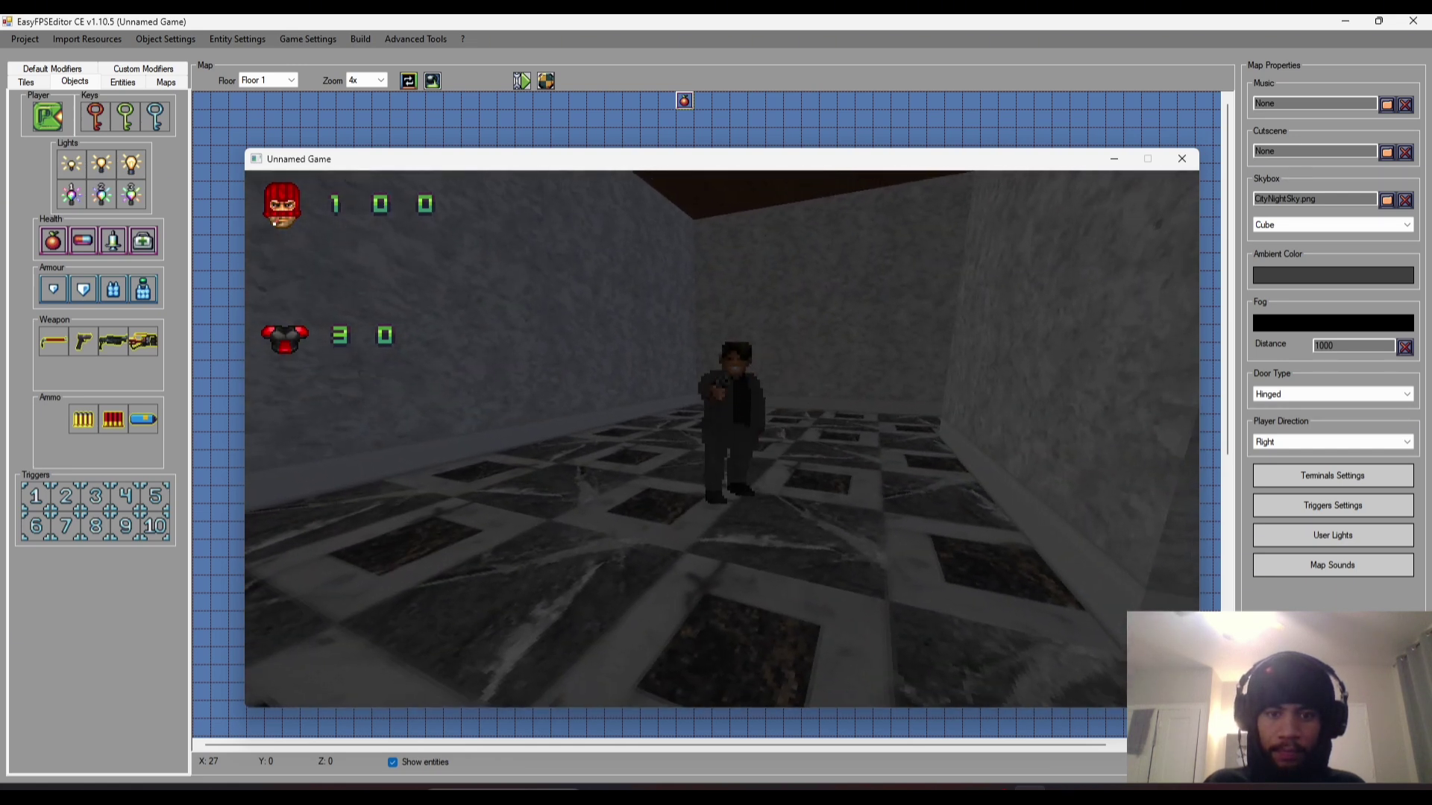
pyautogui.press('Left')
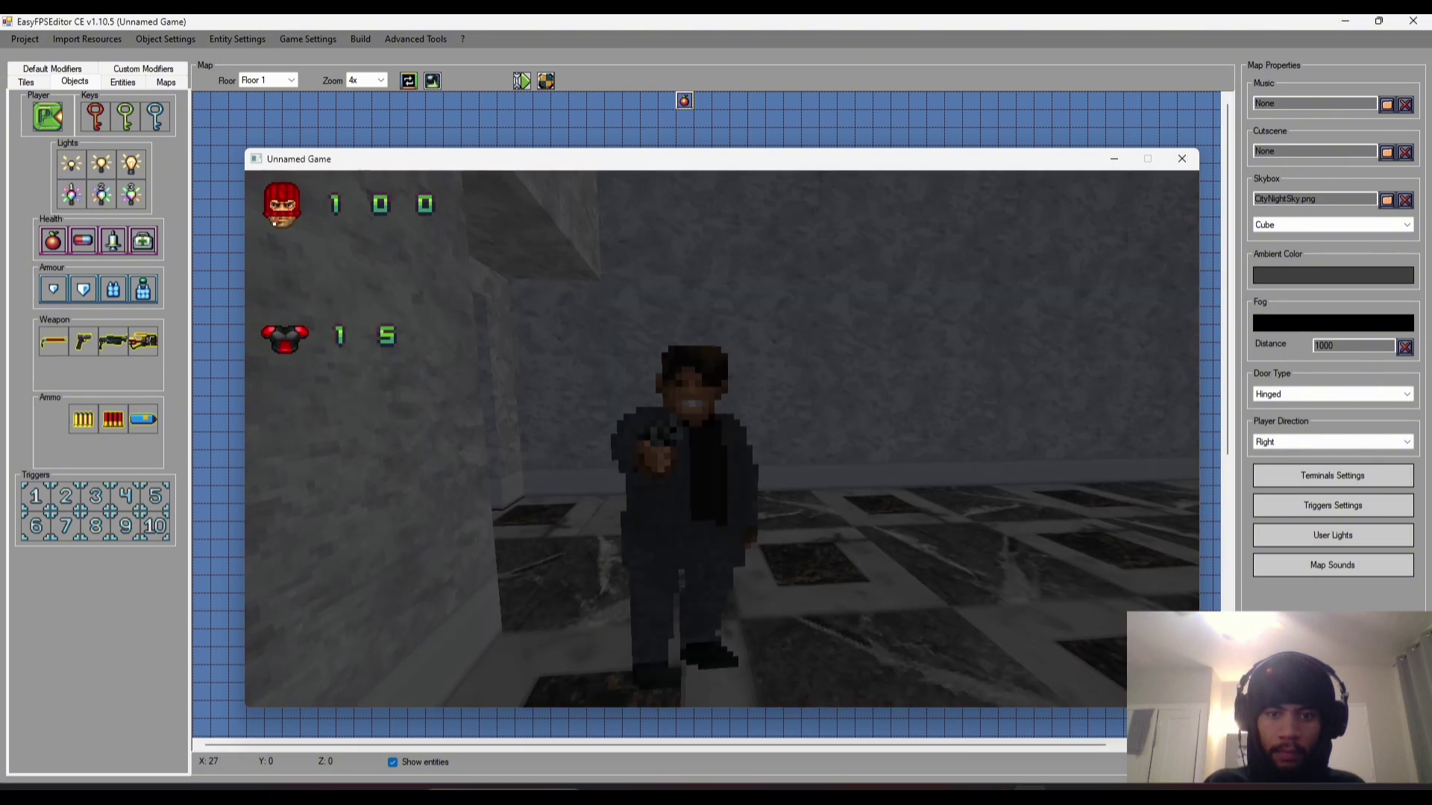
pyautogui.press('Right')
pyautogui.press('Right')
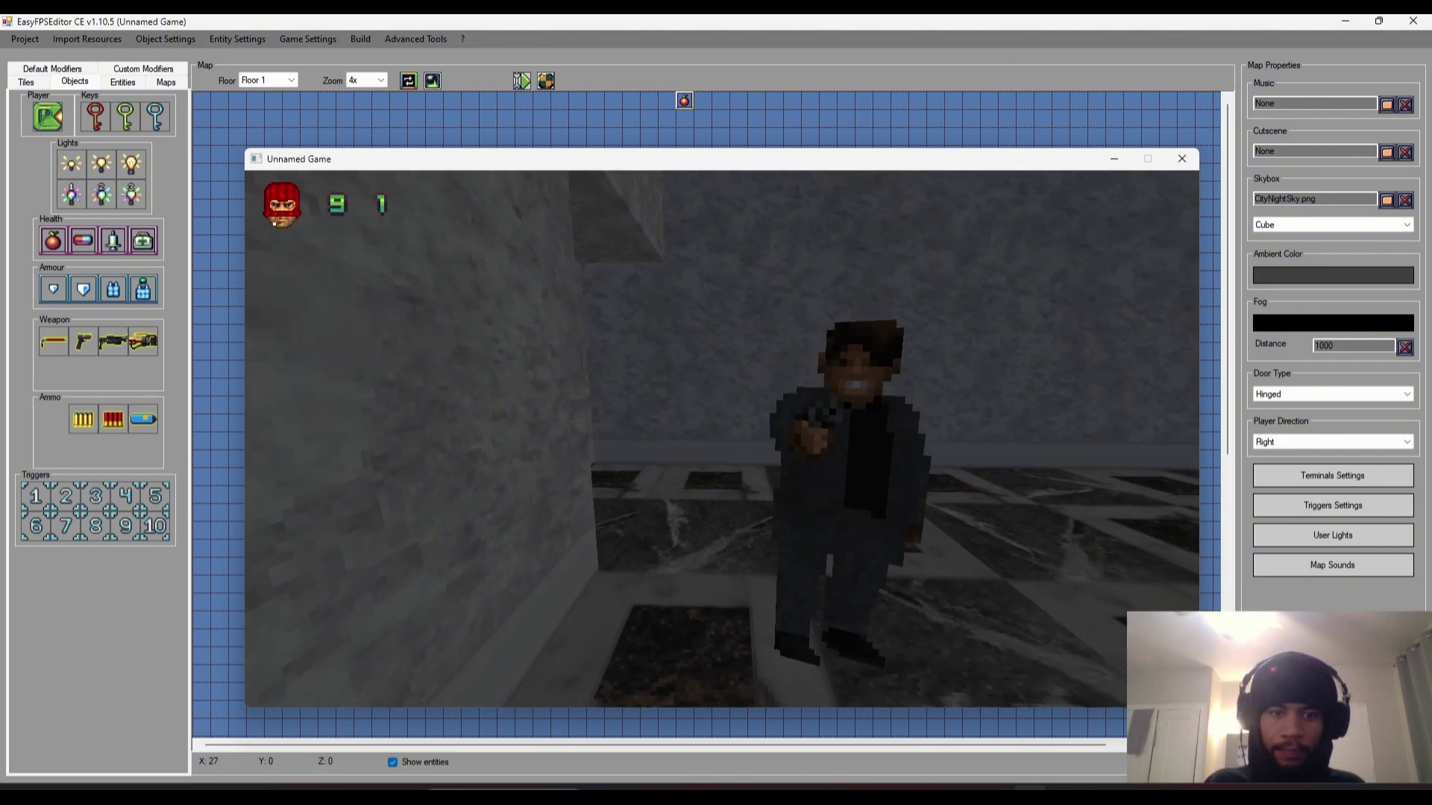
# - Walk over the apple in the checkered hall to test the health pickup, and exit the game
pyautogui.press('Right')
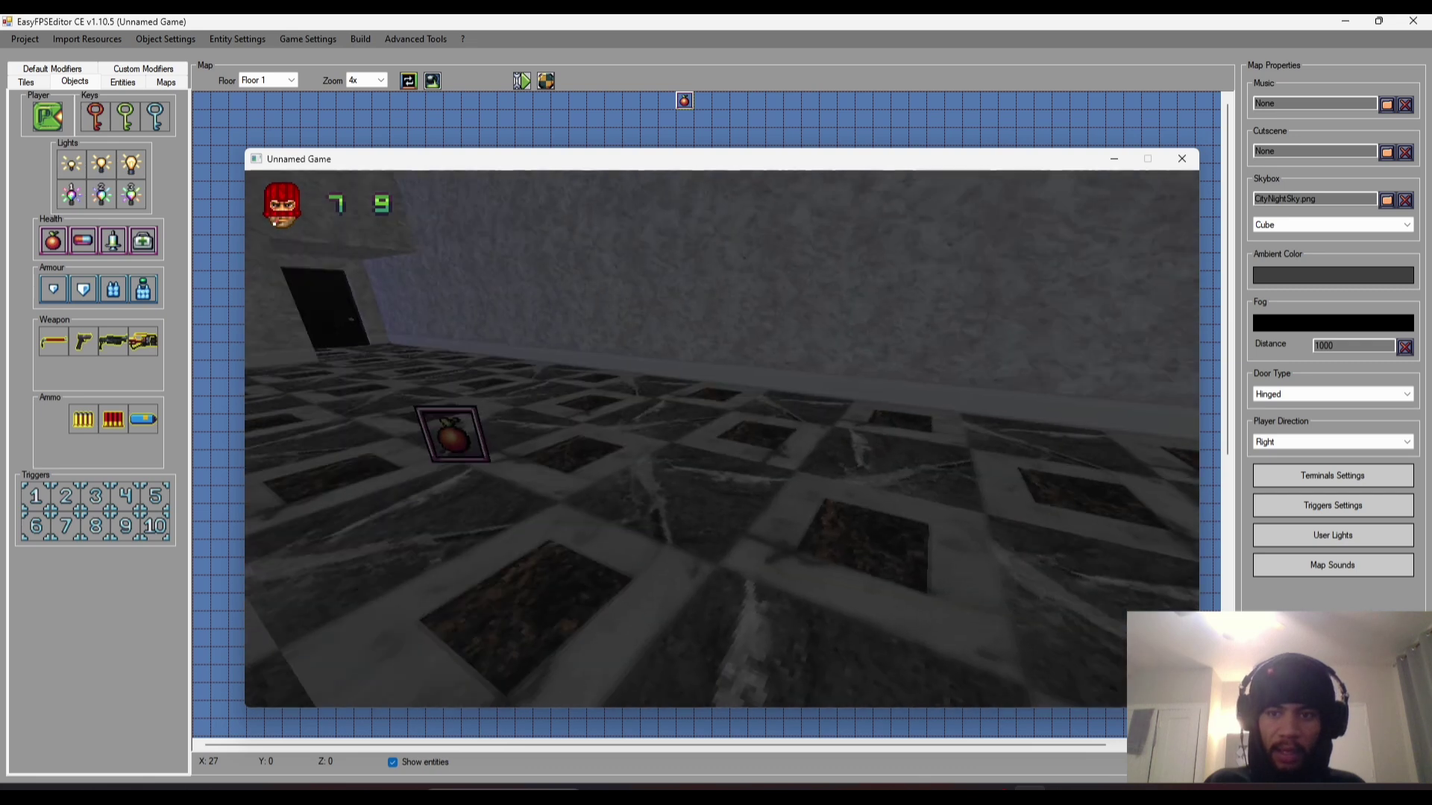
pyautogui.press('Up')
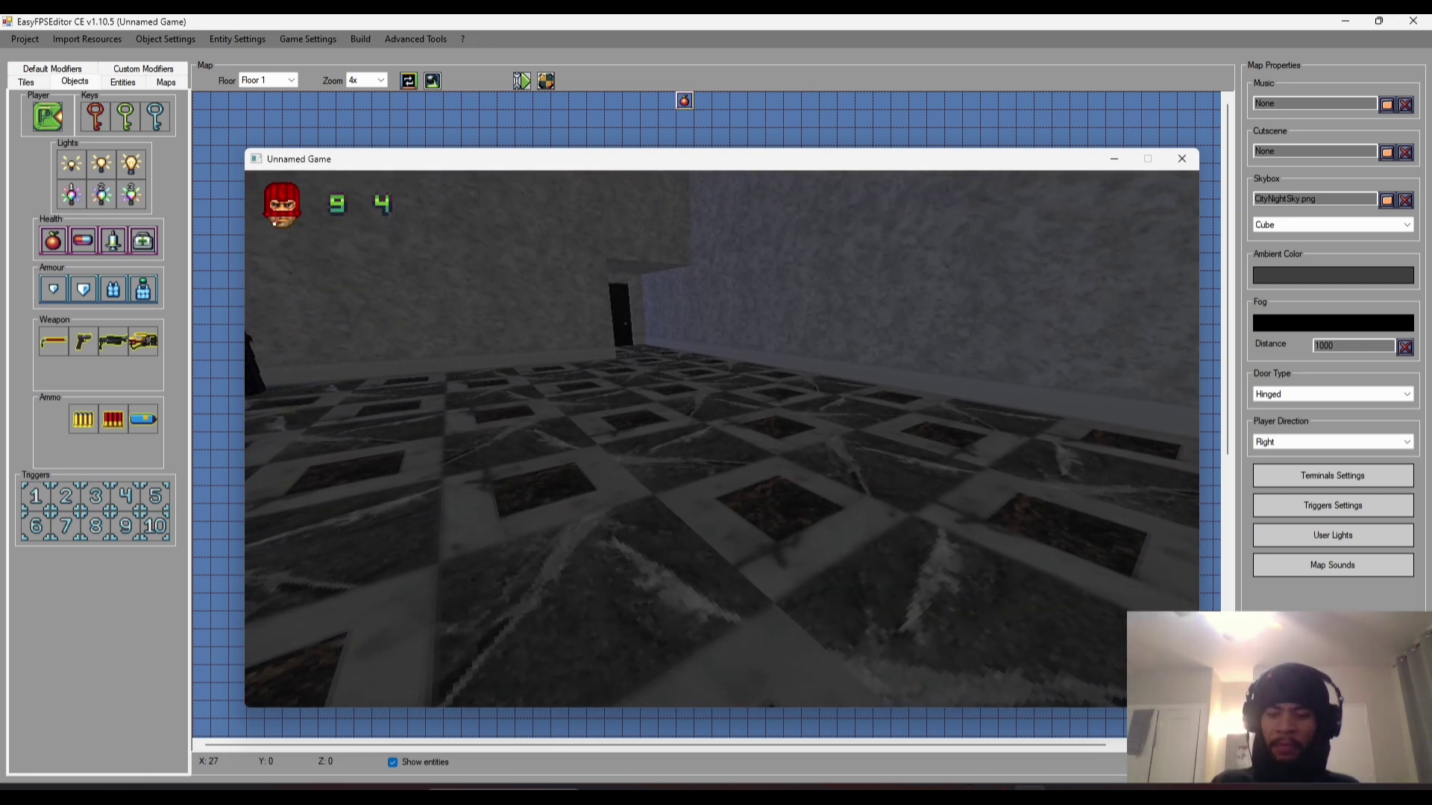
pyautogui.press('Right')
pyautogui.press('Escape')
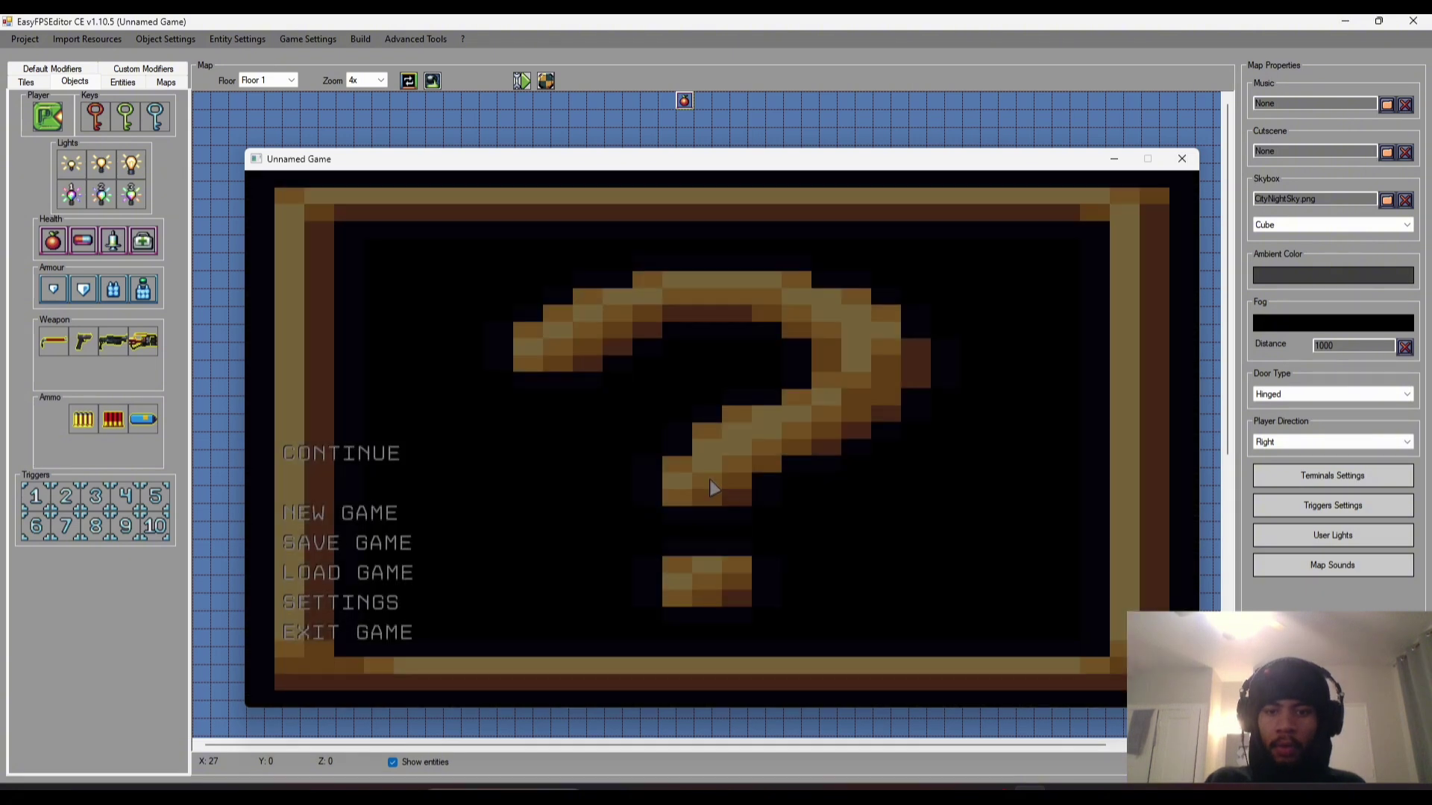
pyautogui.click(403, 632)
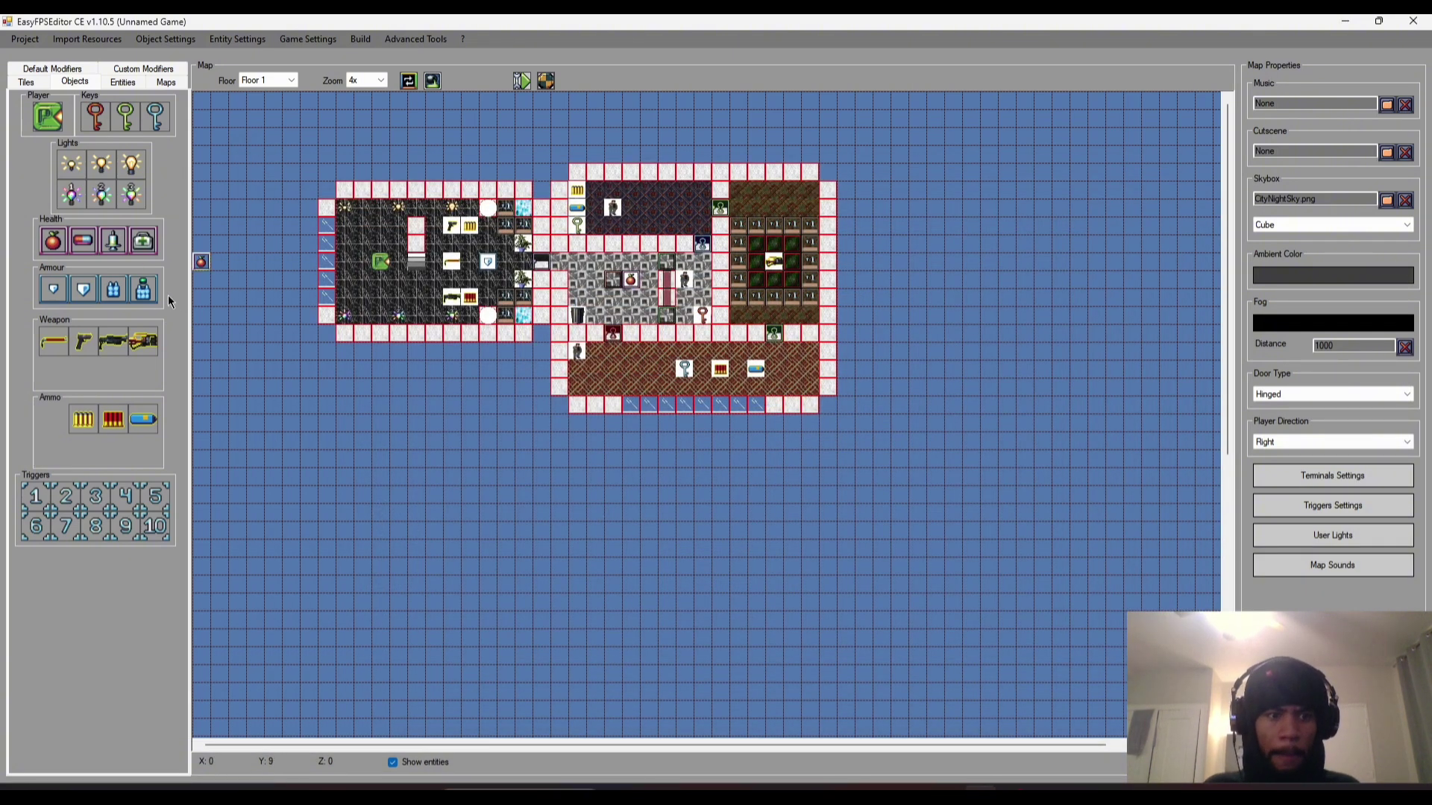
# - Place a level exit on the middle window tile of the starting room's outer wall, behind the player start
pyautogui.click(134, 84)
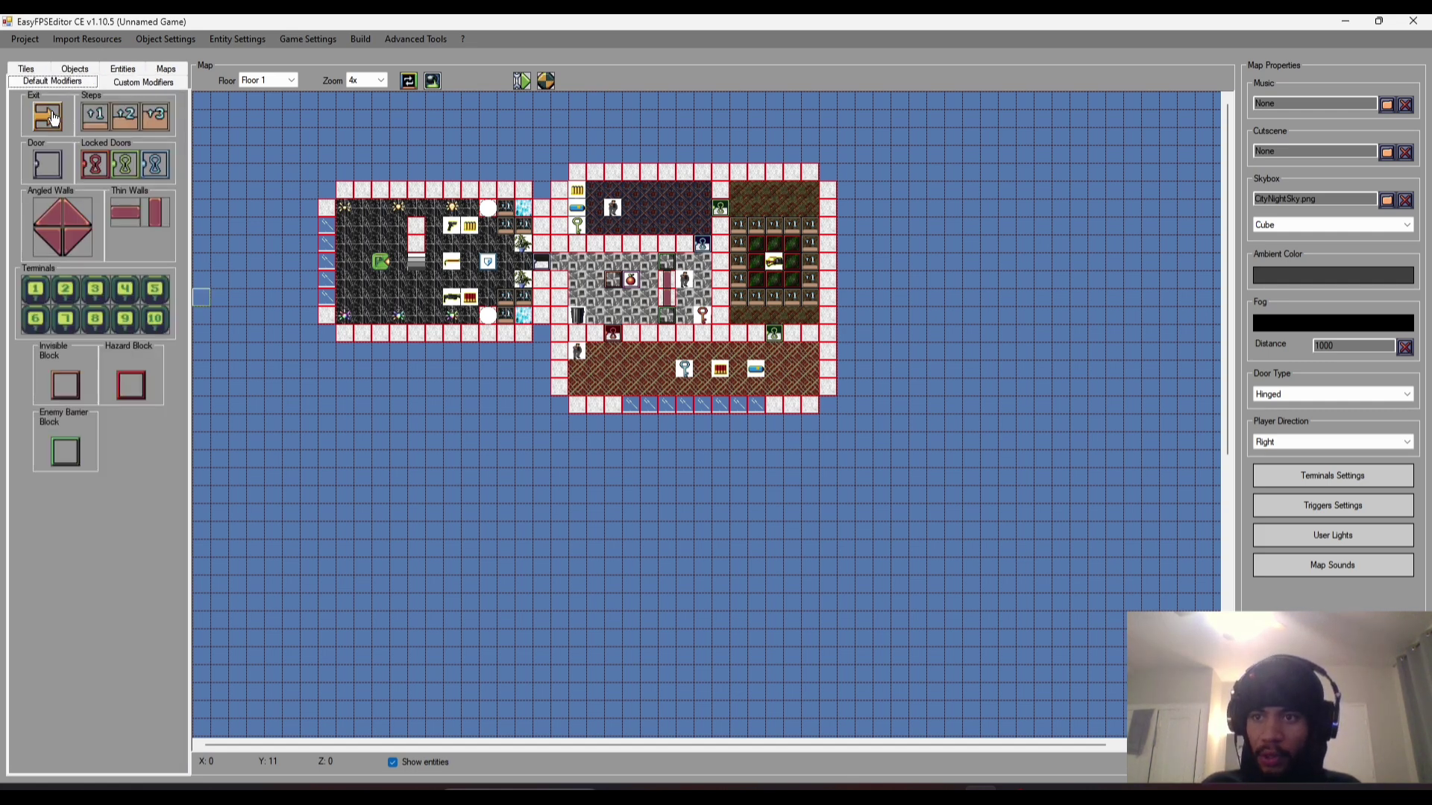
pyautogui.click(53, 117)
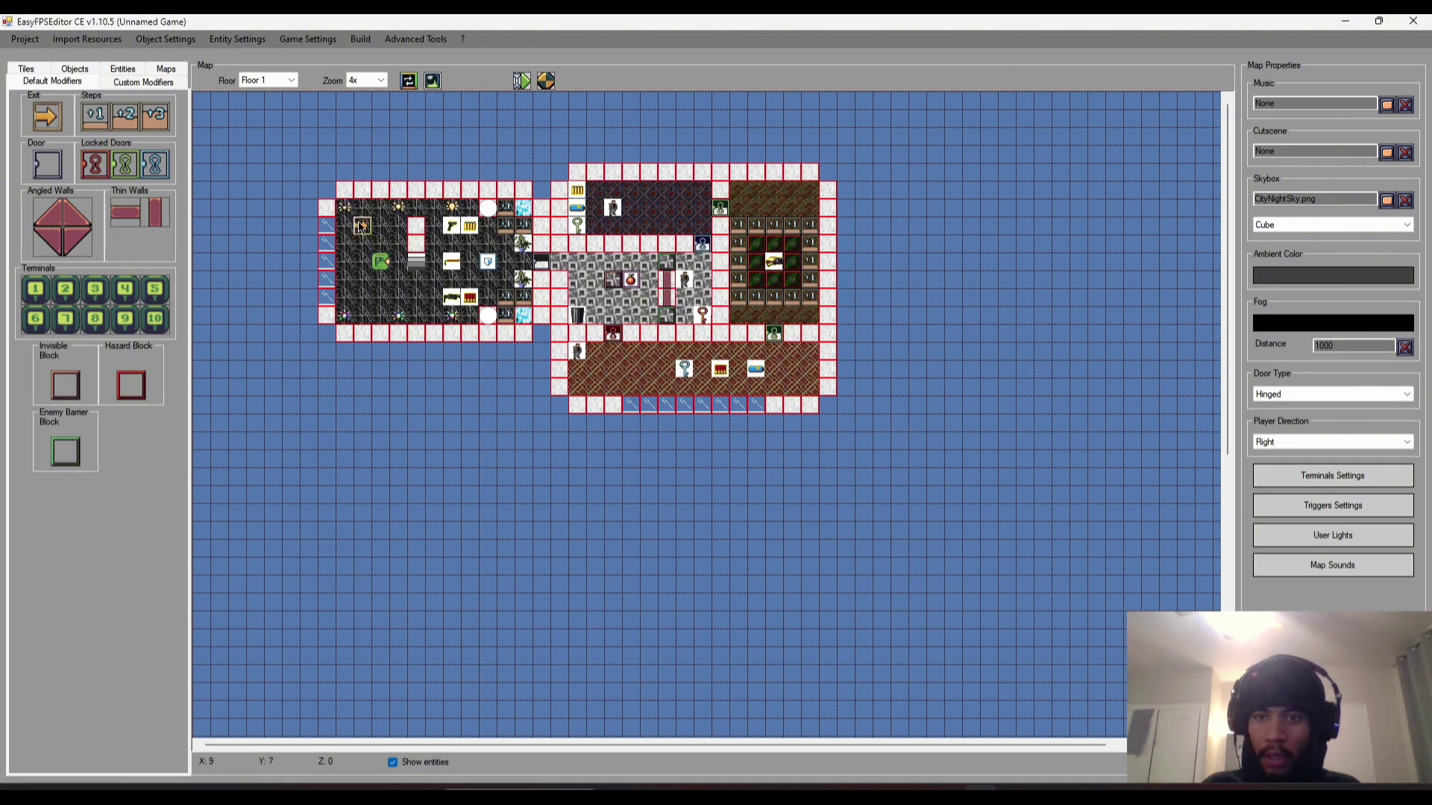
pyautogui.click(328, 267)
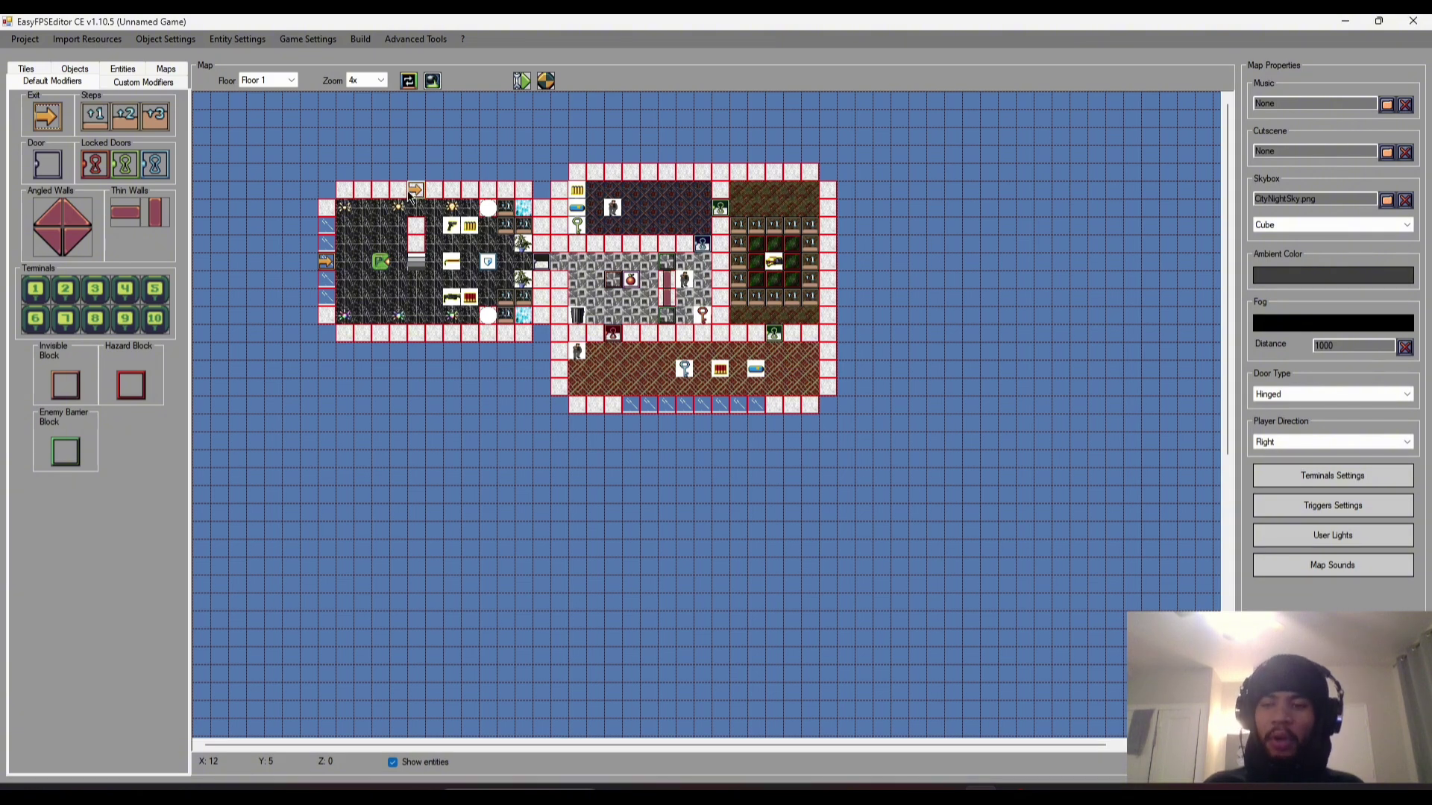
# - Run the game, test the exit at the window behind the player start, and exit the game
pyautogui.click(546, 80)
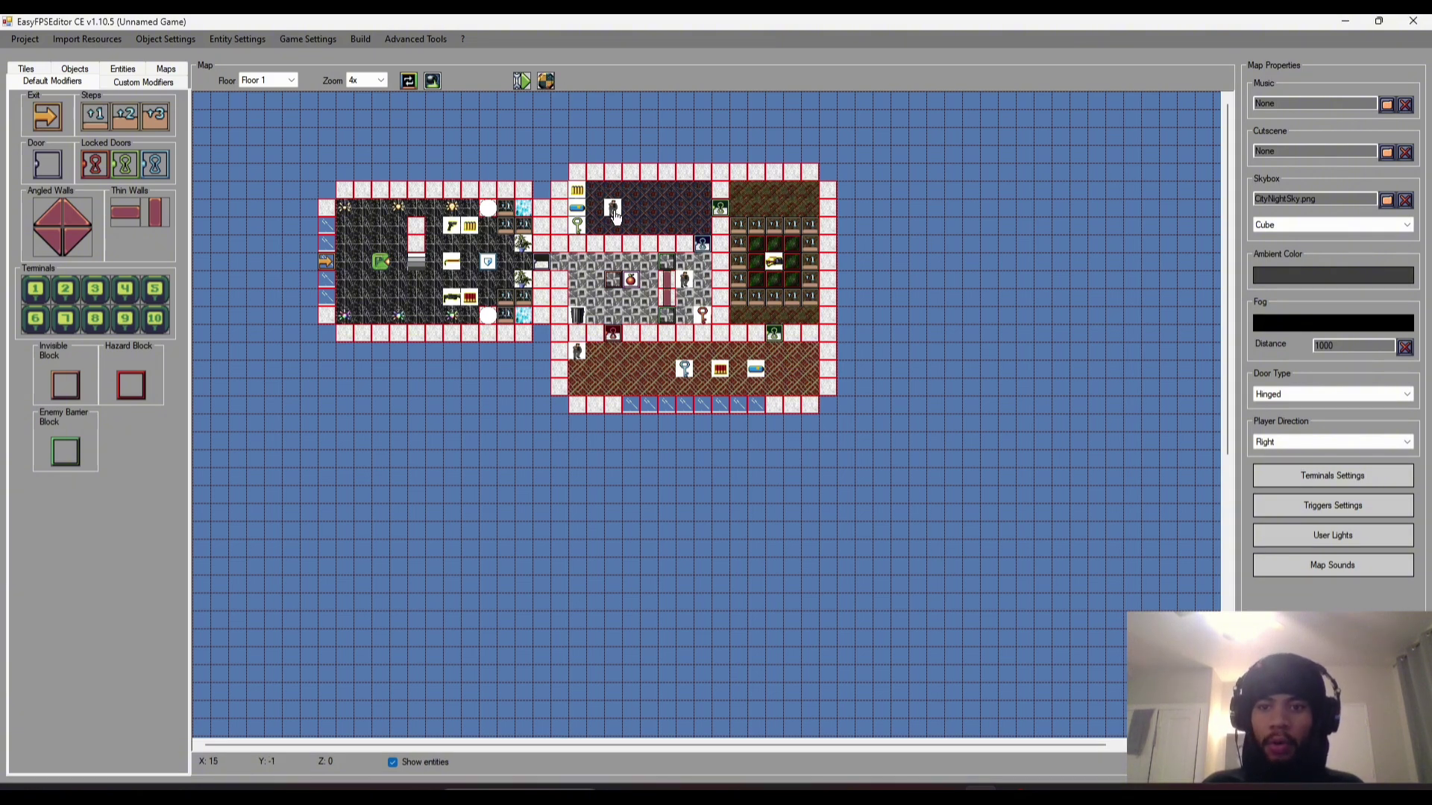
pyautogui.press('Return')
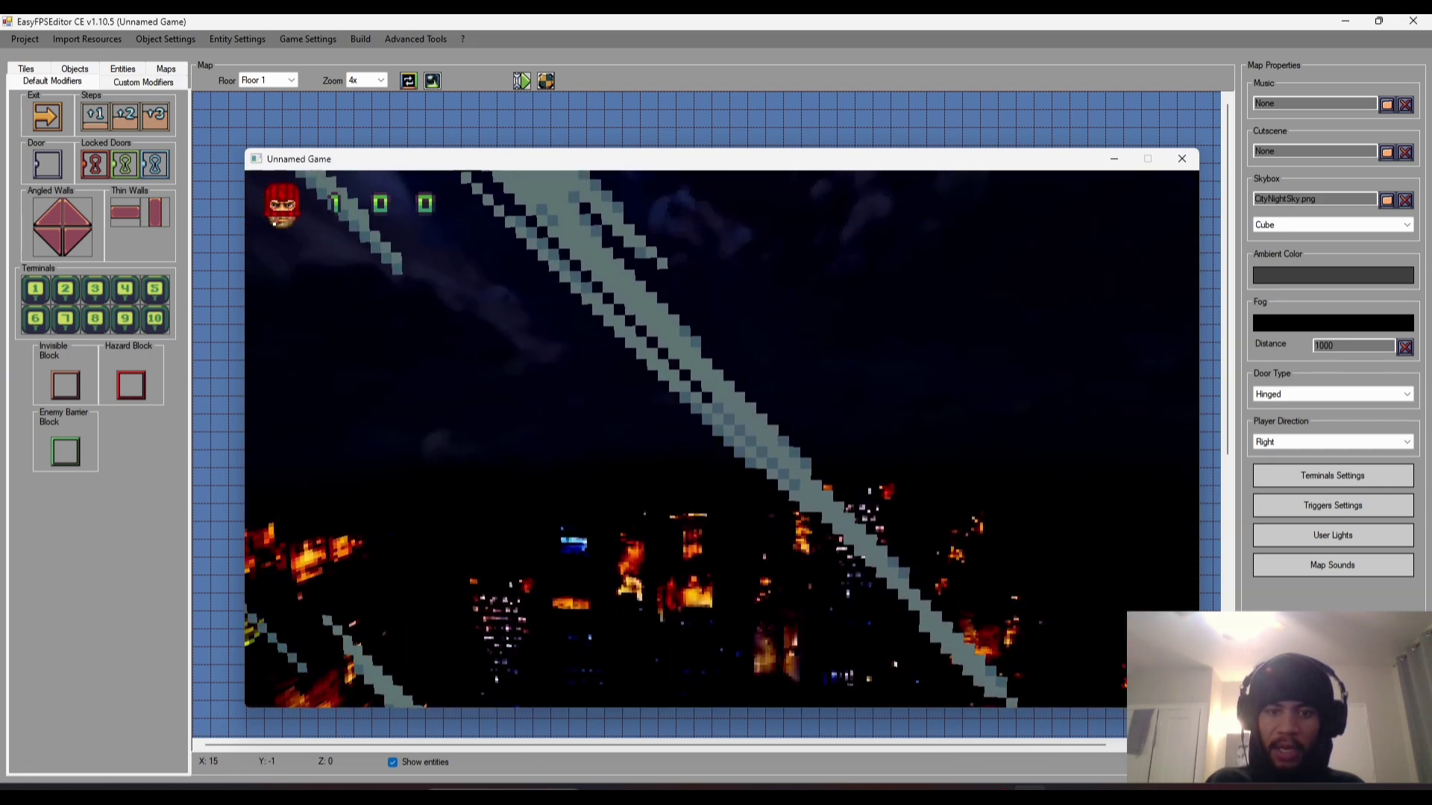
pyautogui.press('Escape')
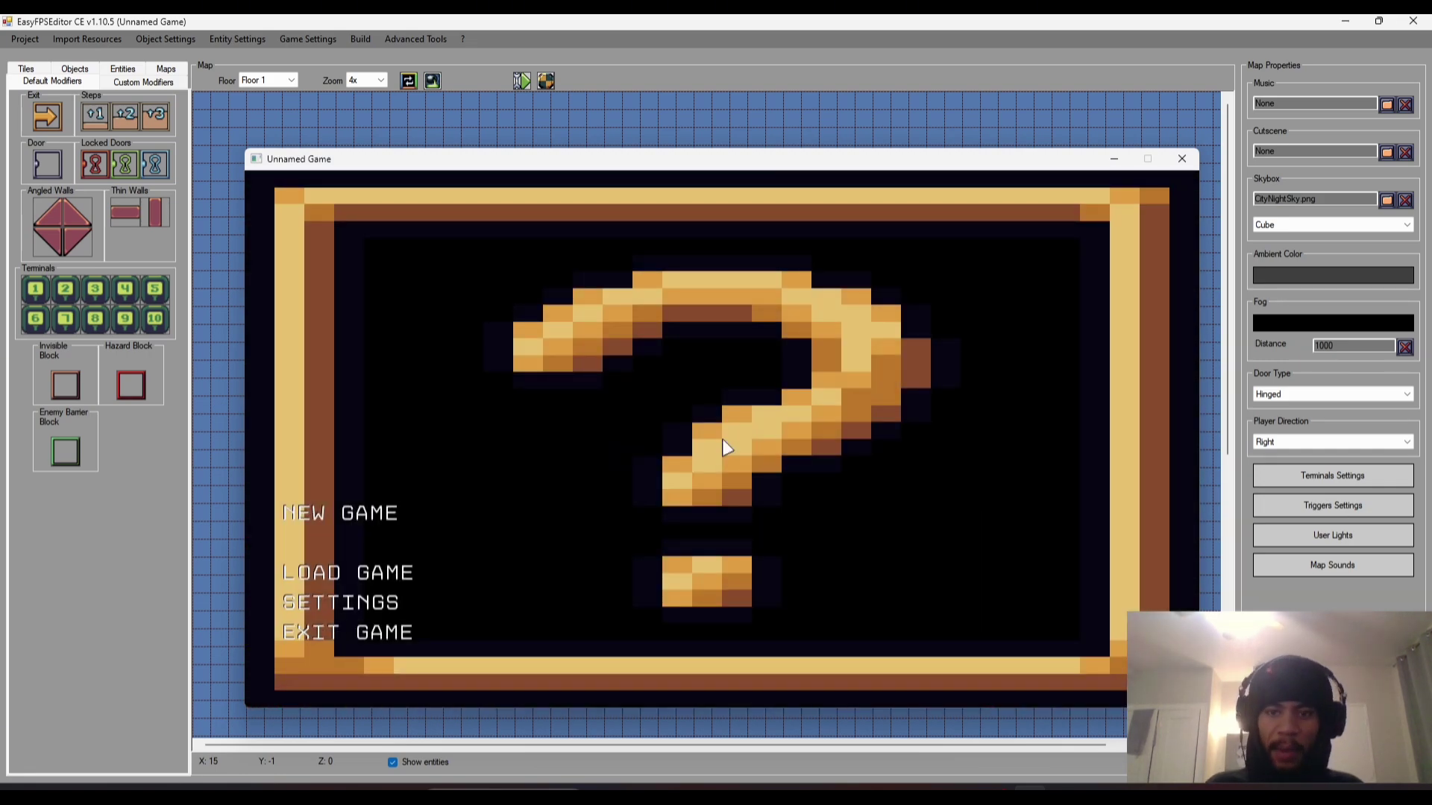
pyautogui.click(382, 640)
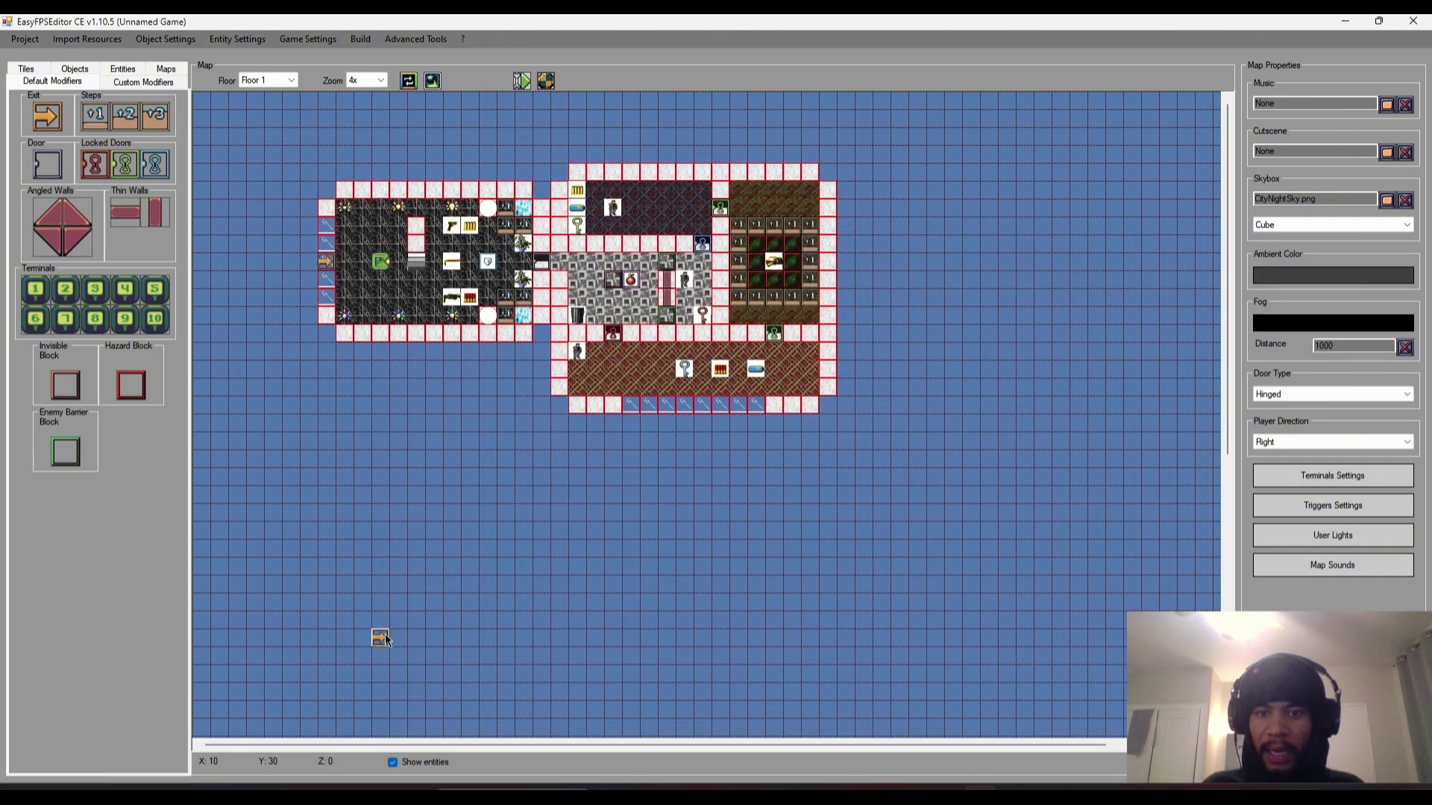
# - Begin creating a new map for the project and name its file Nextlevel
pyautogui.click(167, 69)
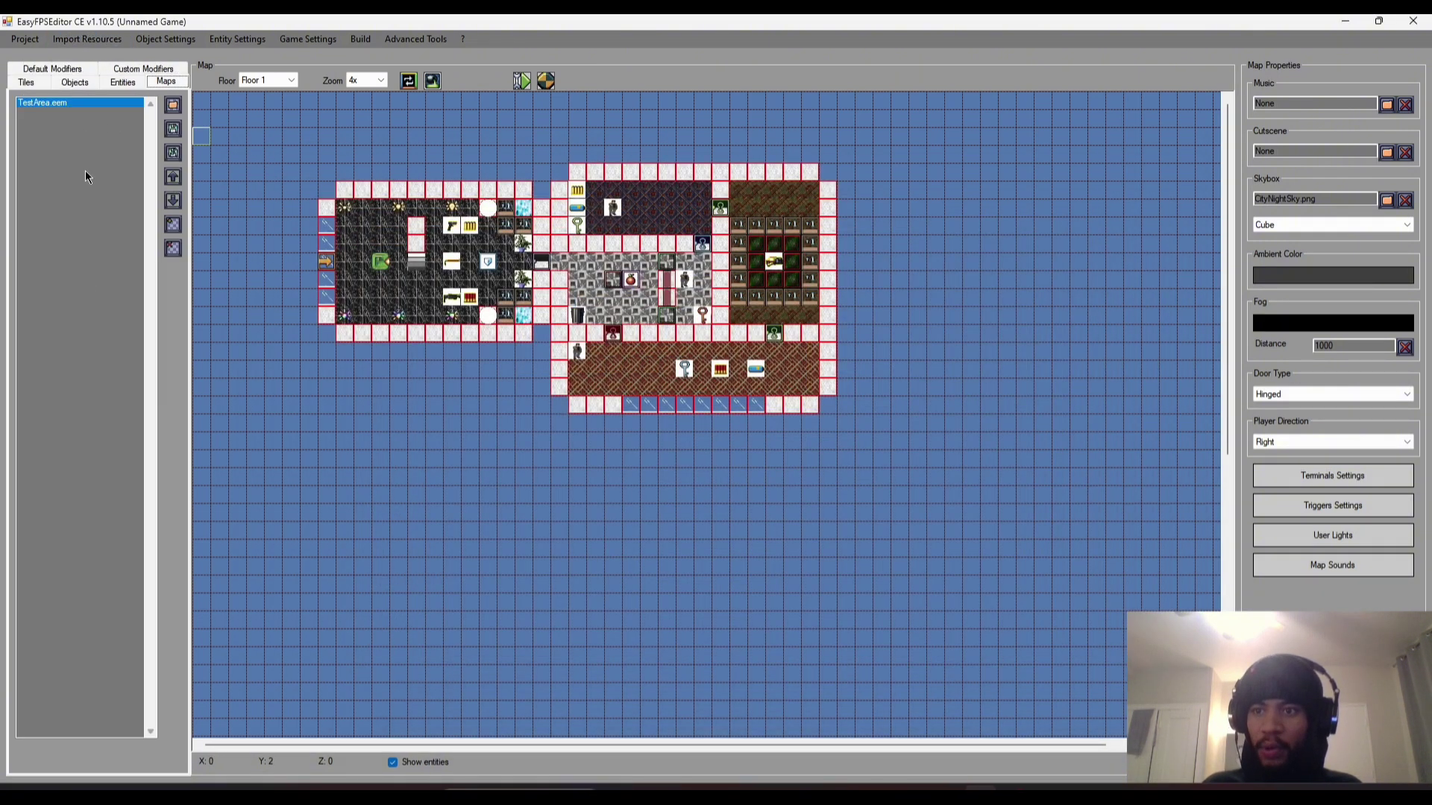
pyautogui.click(173, 226)
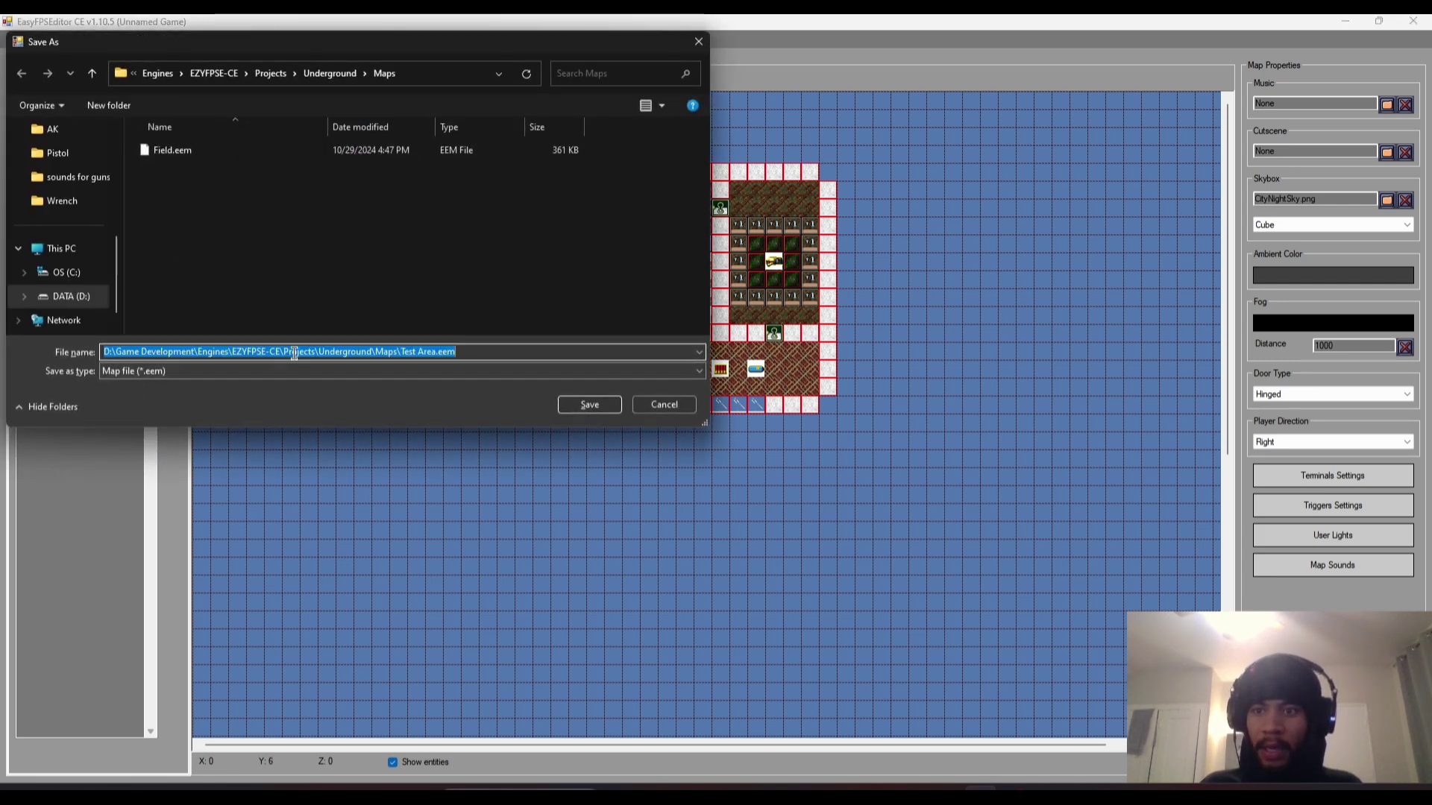
pyautogui.press('BackSpace')
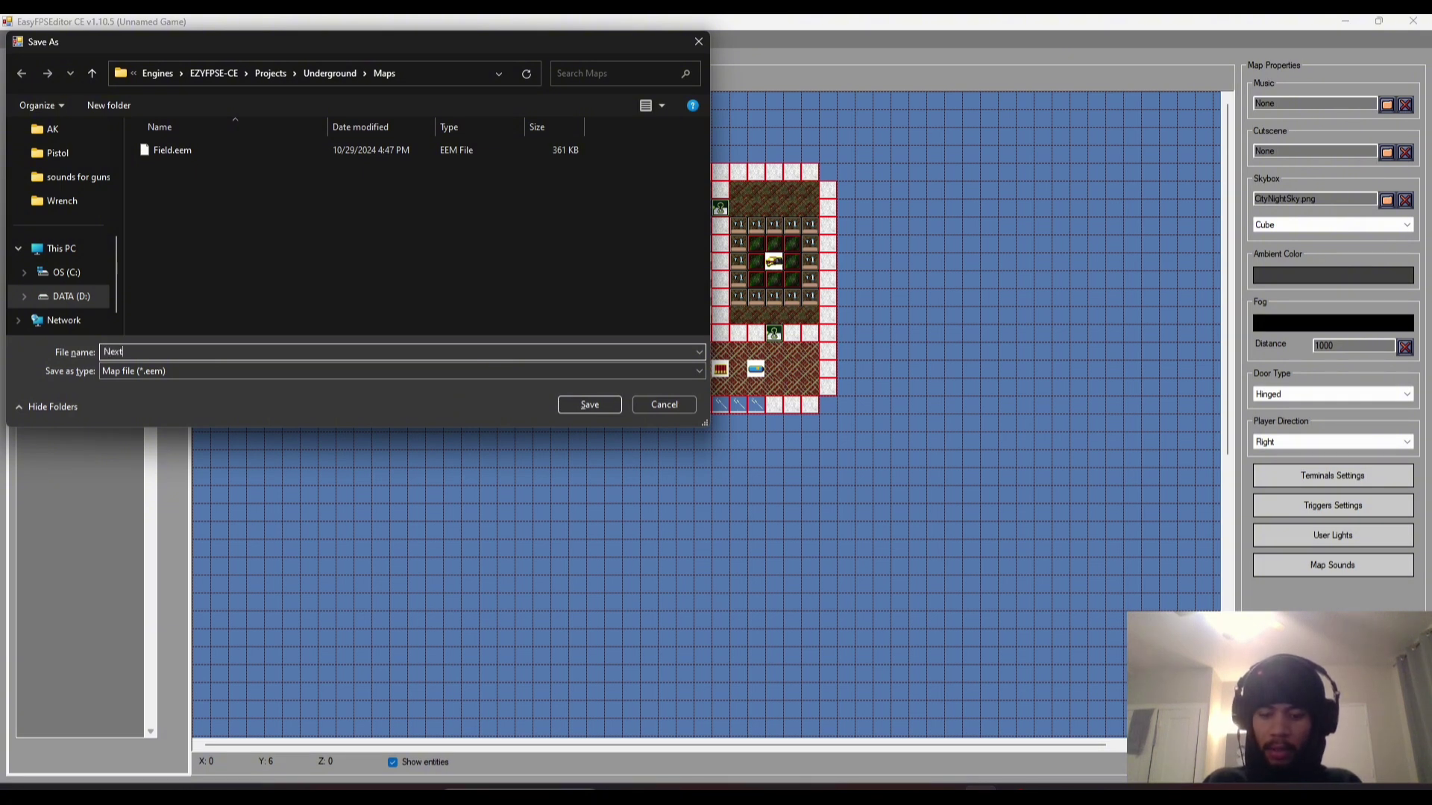
pyautogui.scroll(5, 67, 246)
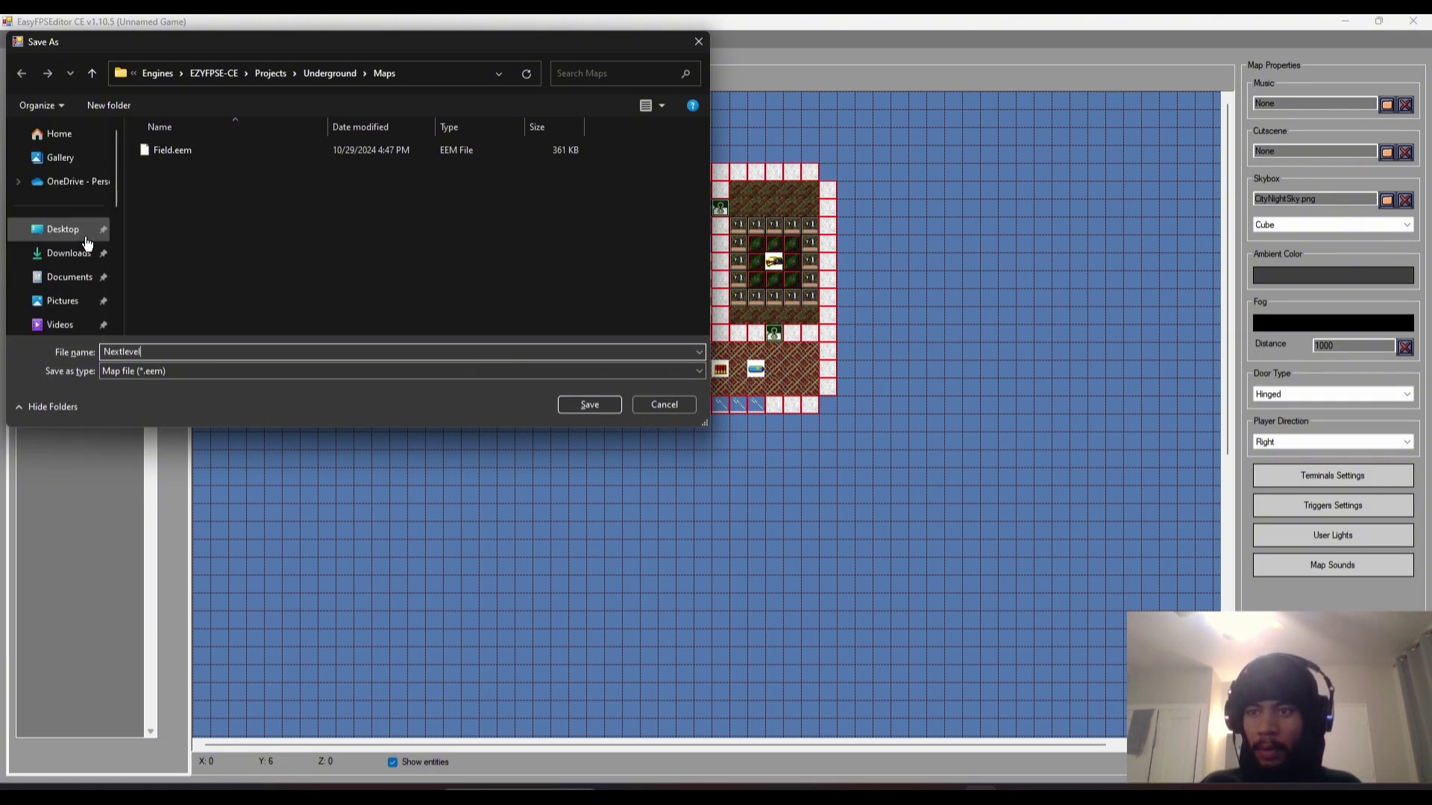
# - Save the Nextlevel map in Downloads\EasyFPSEditor_CE_V1.10.5\Projects\ShootingGame\Maps and open it from the map list
pyautogui.click(69, 253)
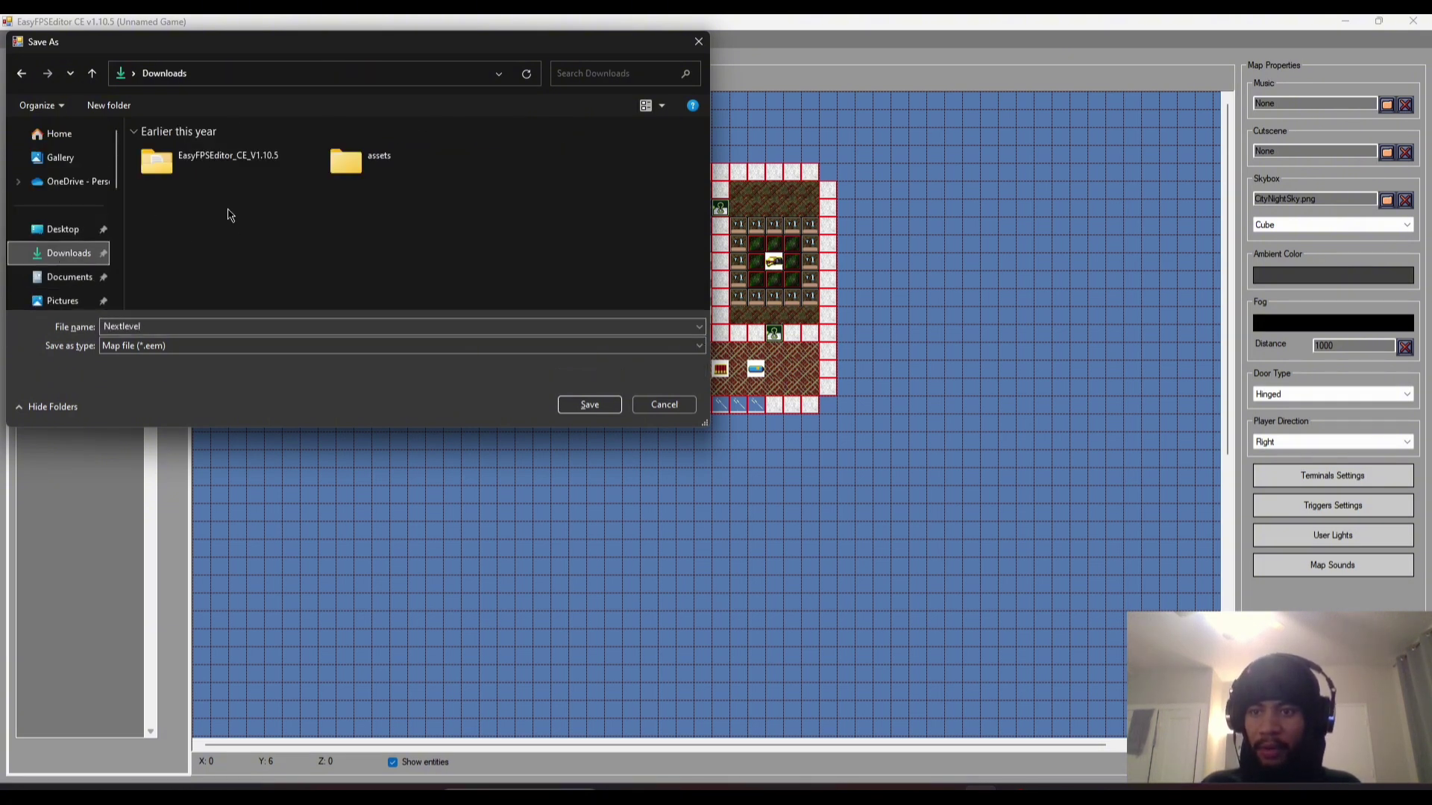
pyautogui.doubleClick(259, 150)
pyautogui.doubleClick(188, 177)
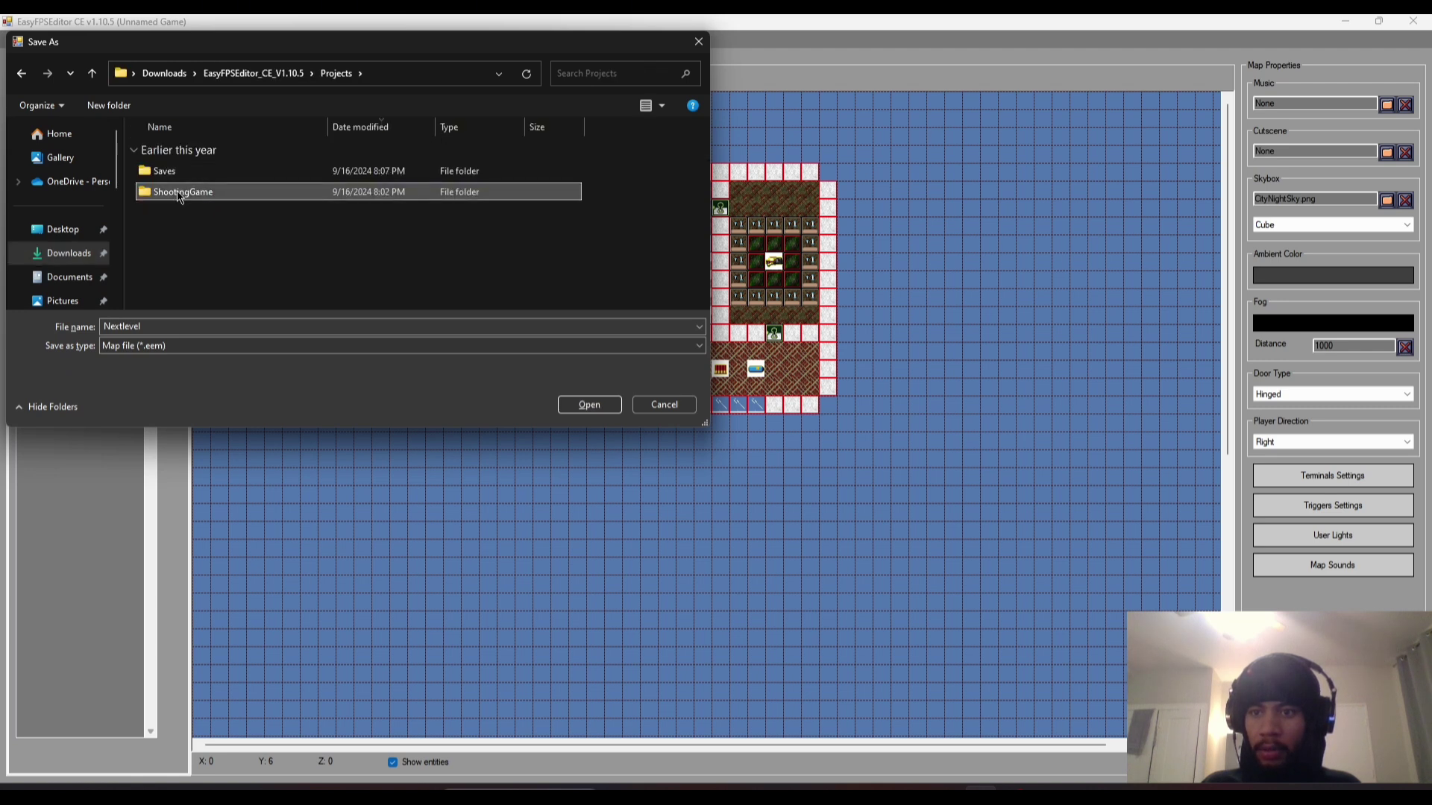
pyautogui.doubleClick(201, 191)
pyautogui.scroll(-1, 254, 194)
pyautogui.scroll(1, 254, 194)
pyautogui.doubleClick(284, 197)
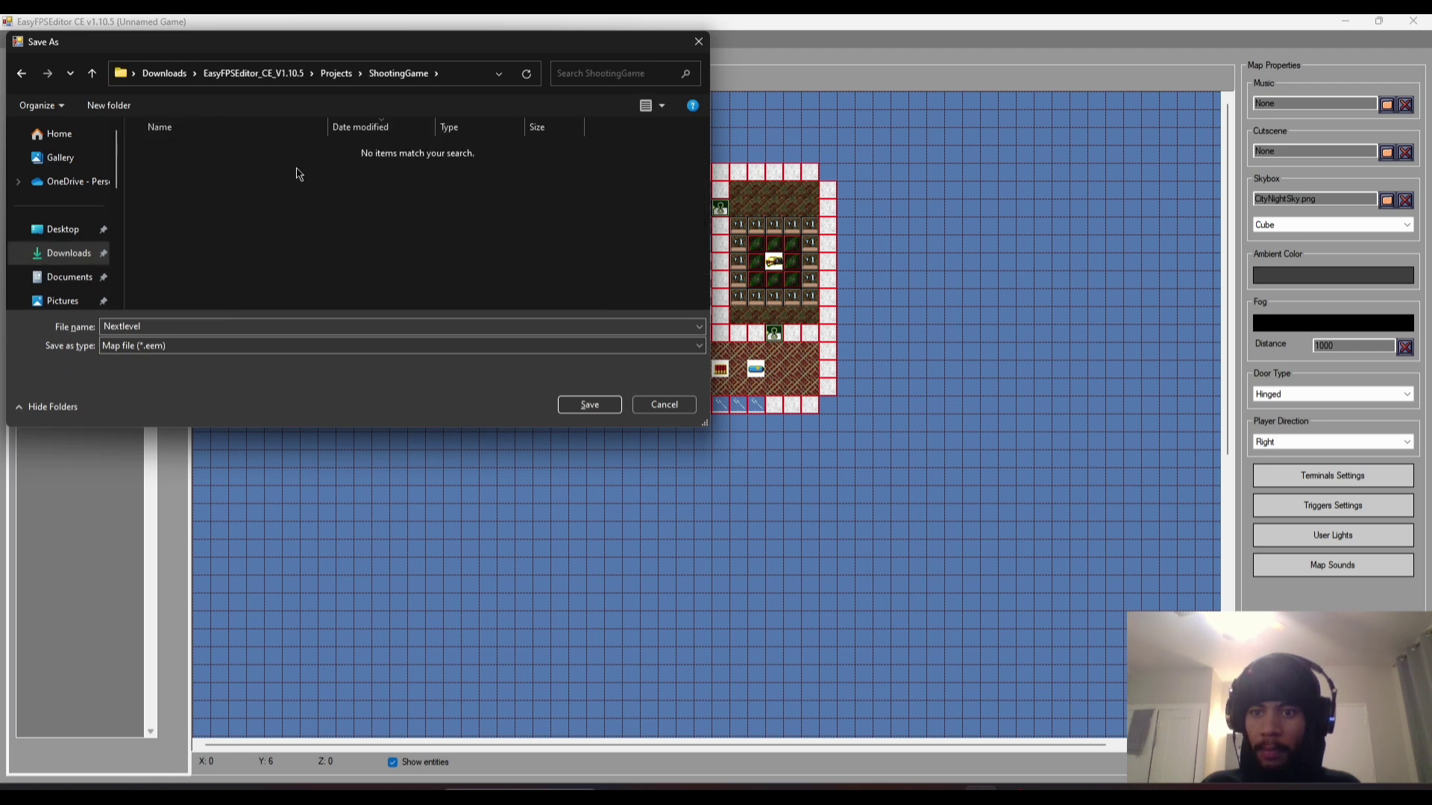
pyautogui.click(92, 74)
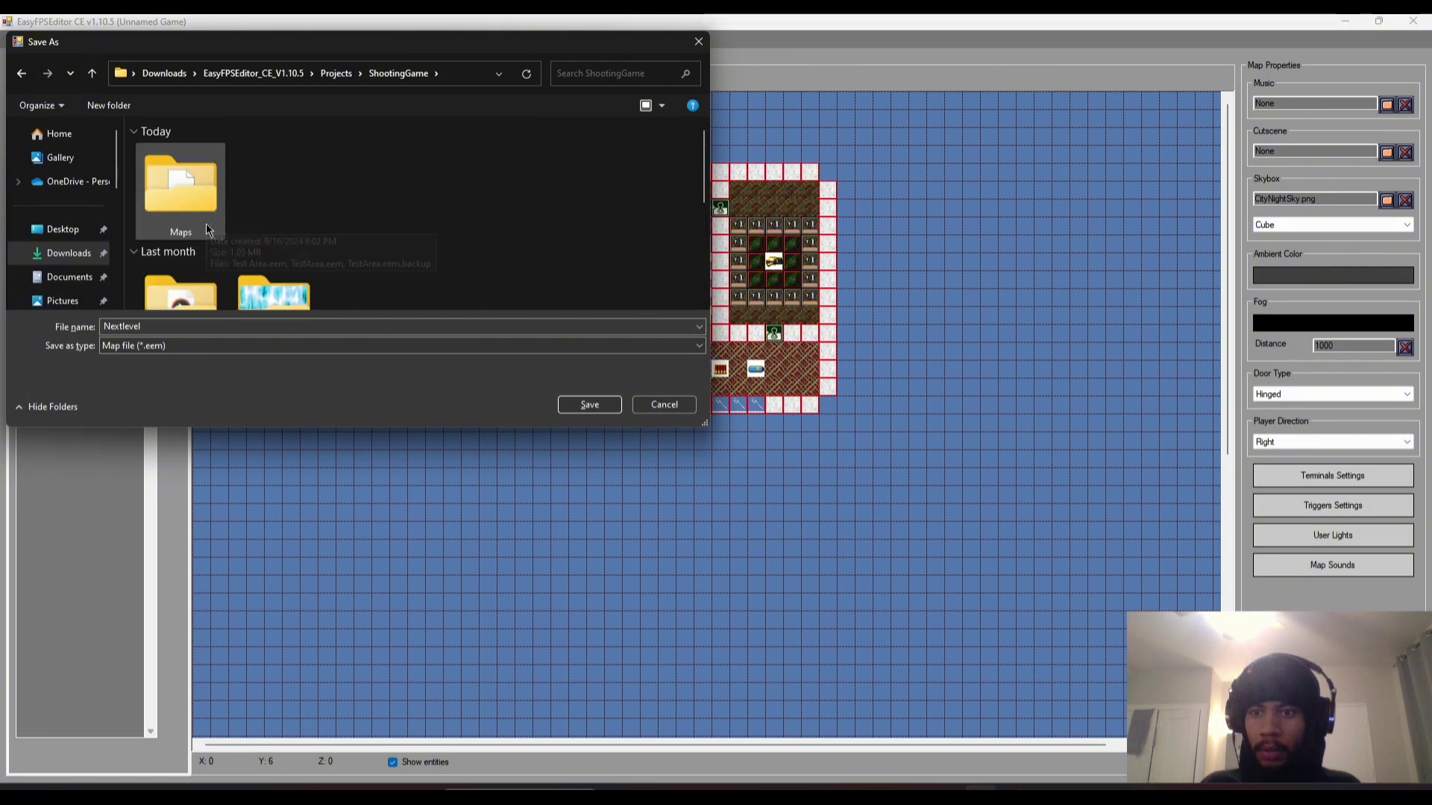
pyautogui.doubleClick(177, 191)
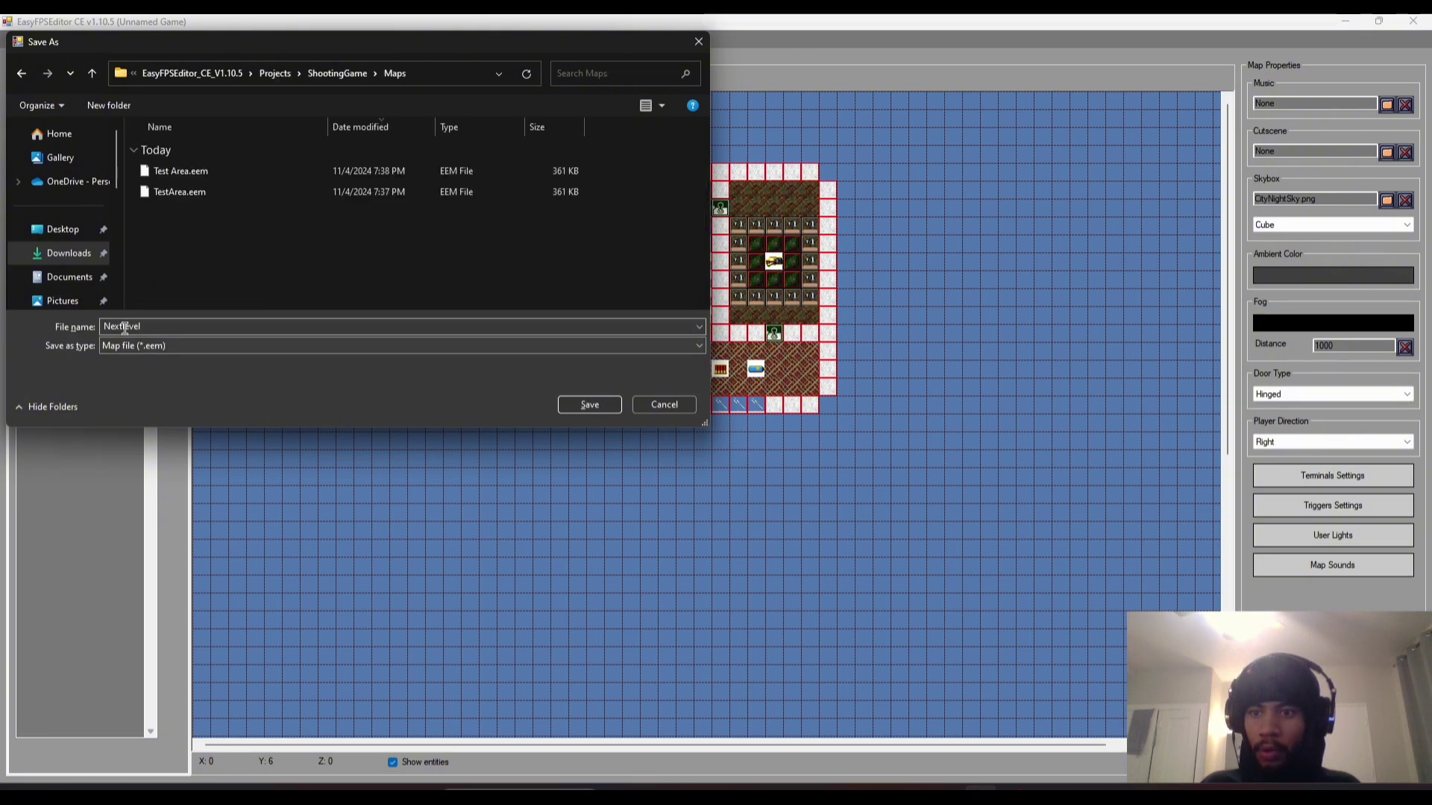
pyautogui.doubleClick(153, 326)
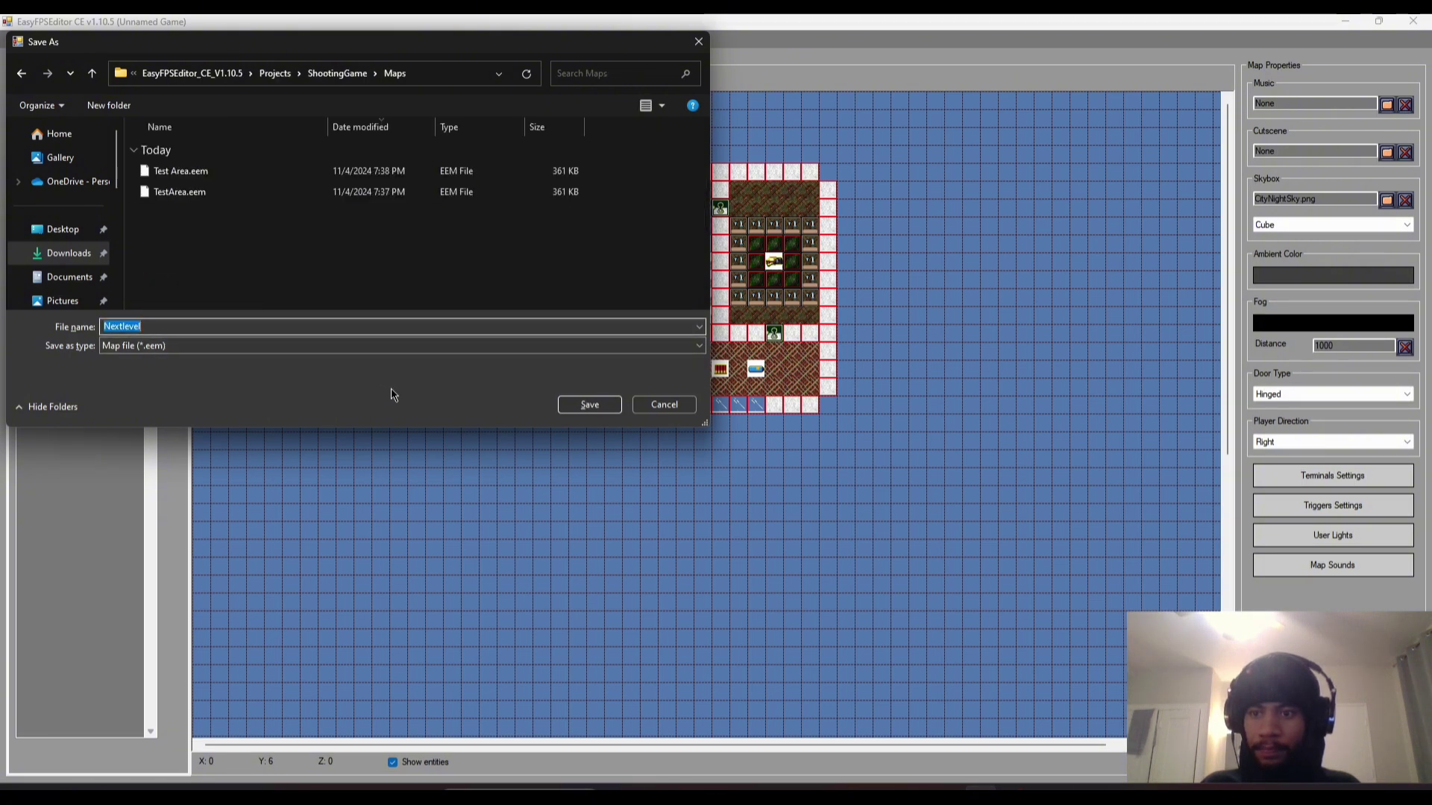
pyautogui.click(581, 407)
pyautogui.click(44, 149)
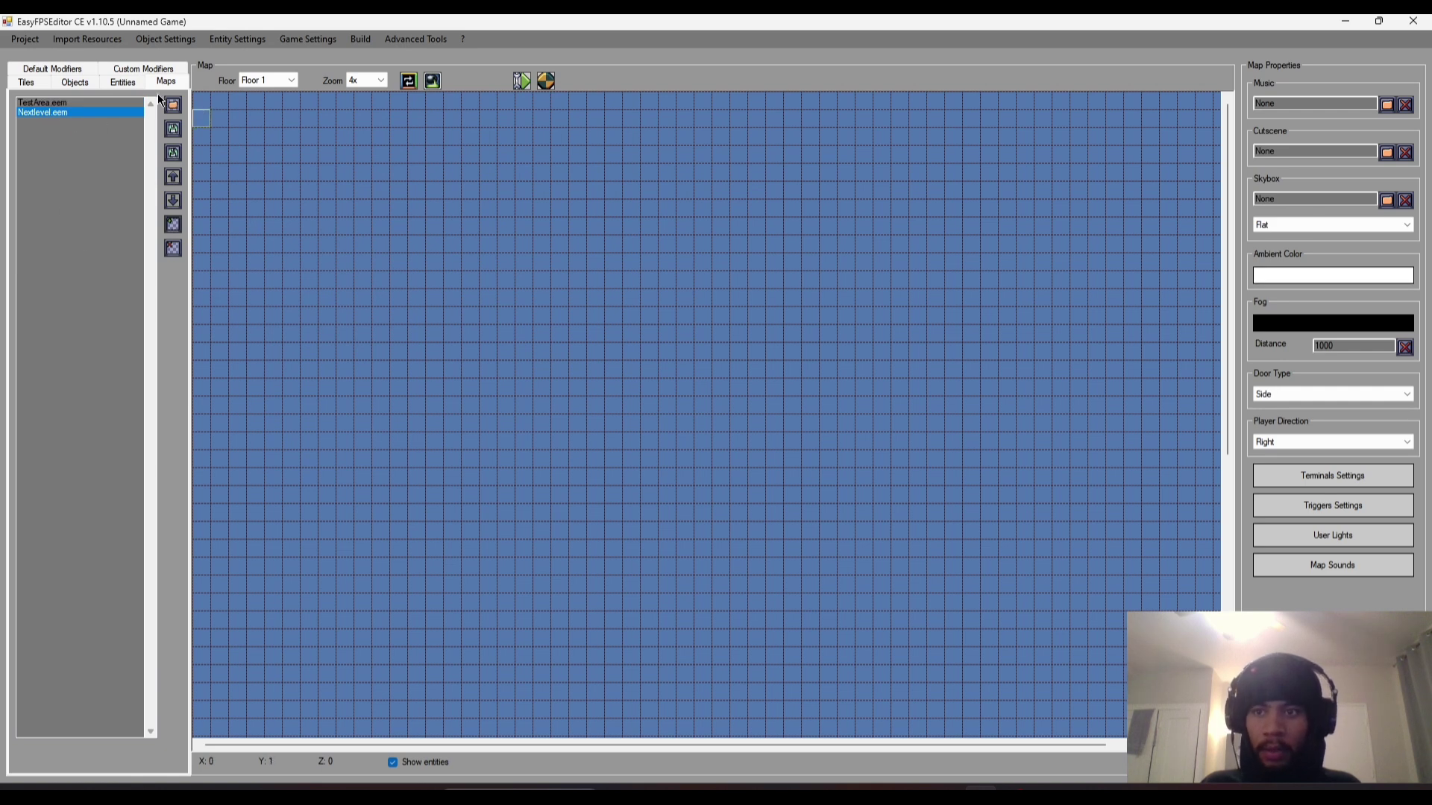
# - Show the wall and floor tiles available for the empty Nextlevel map
pyautogui.click(133, 79)
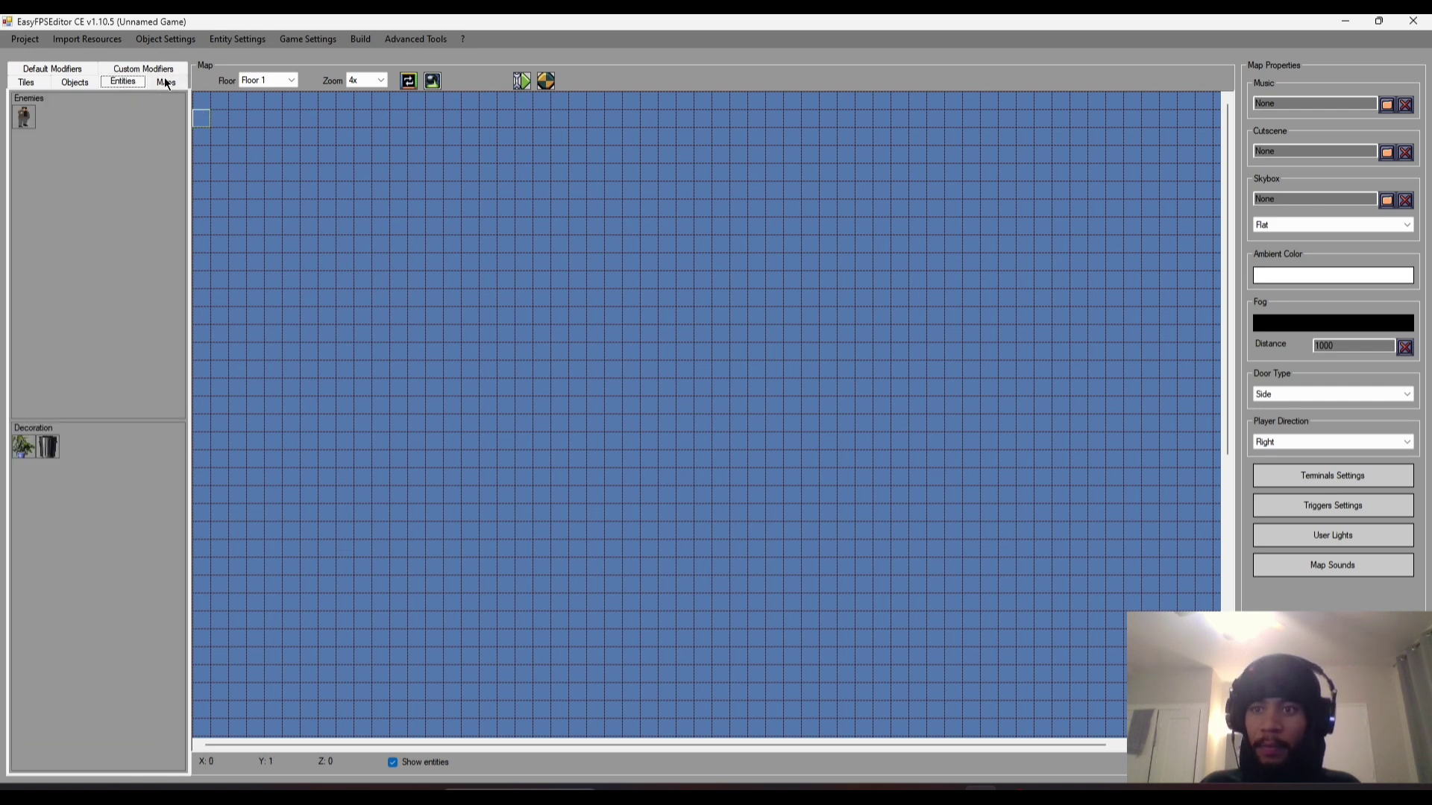
pyautogui.click(164, 79)
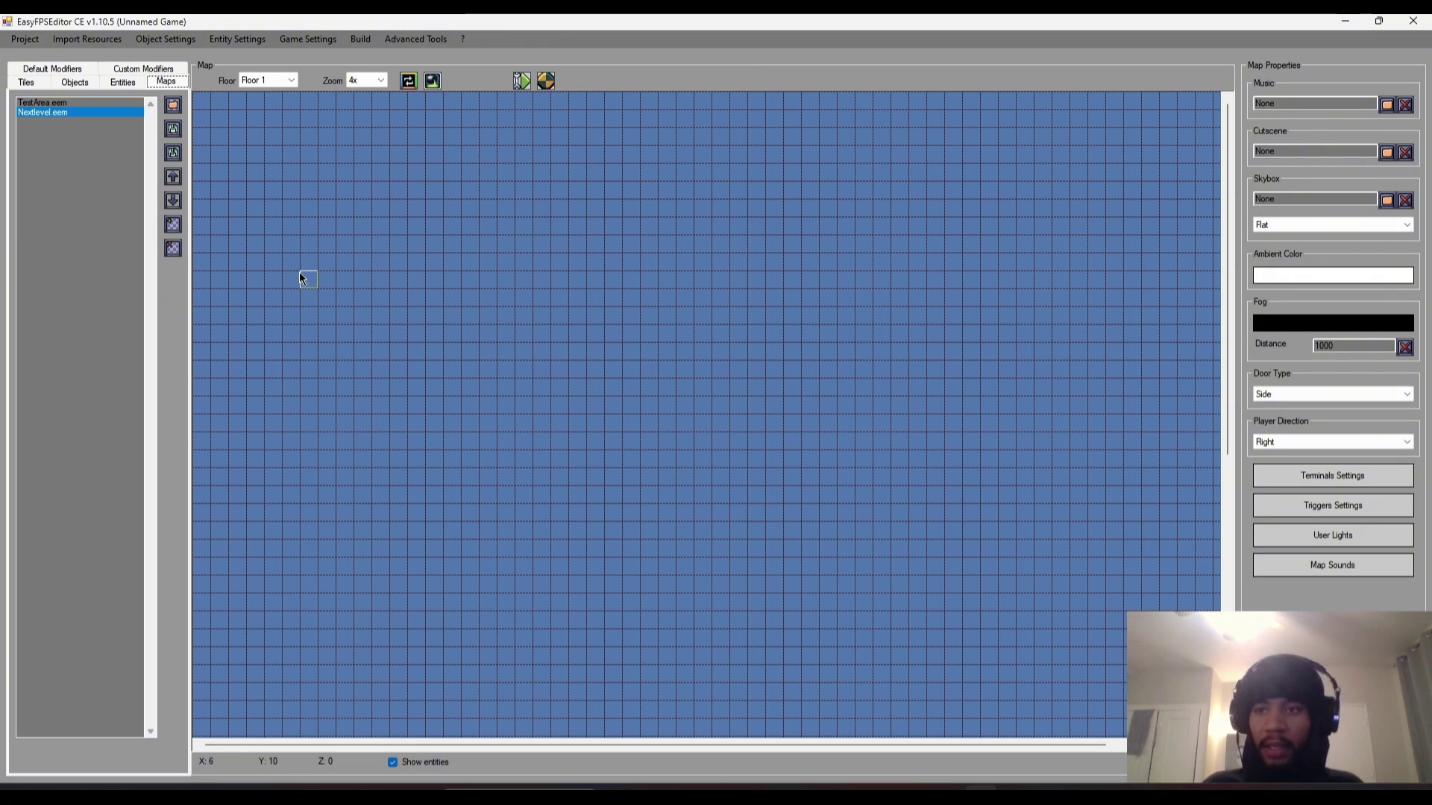
pyautogui.click(27, 82)
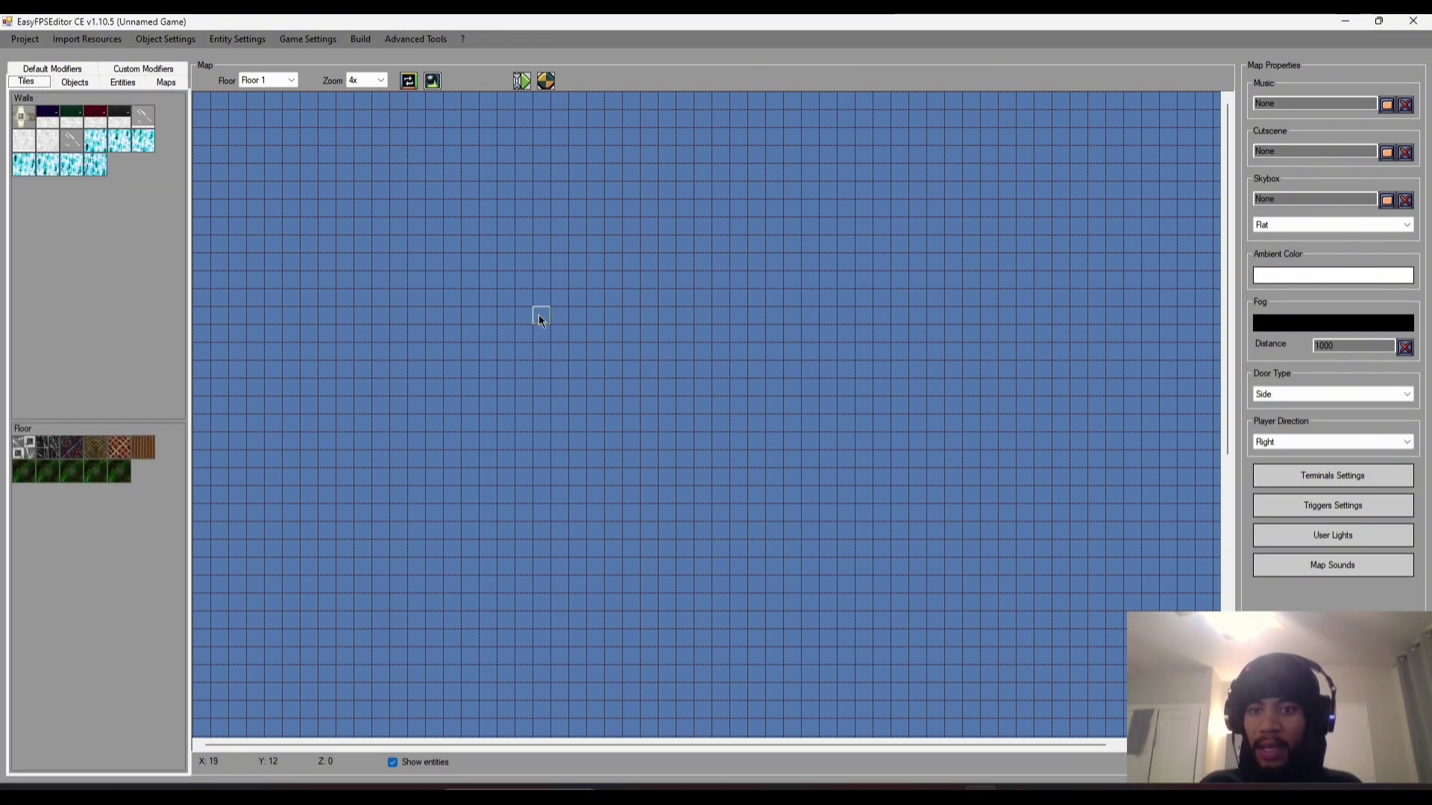
# - Lay a wooden plank floor about 9 by 12 tiles in the Nextlevel map and place the player start on it
pyautogui.click(148, 459)
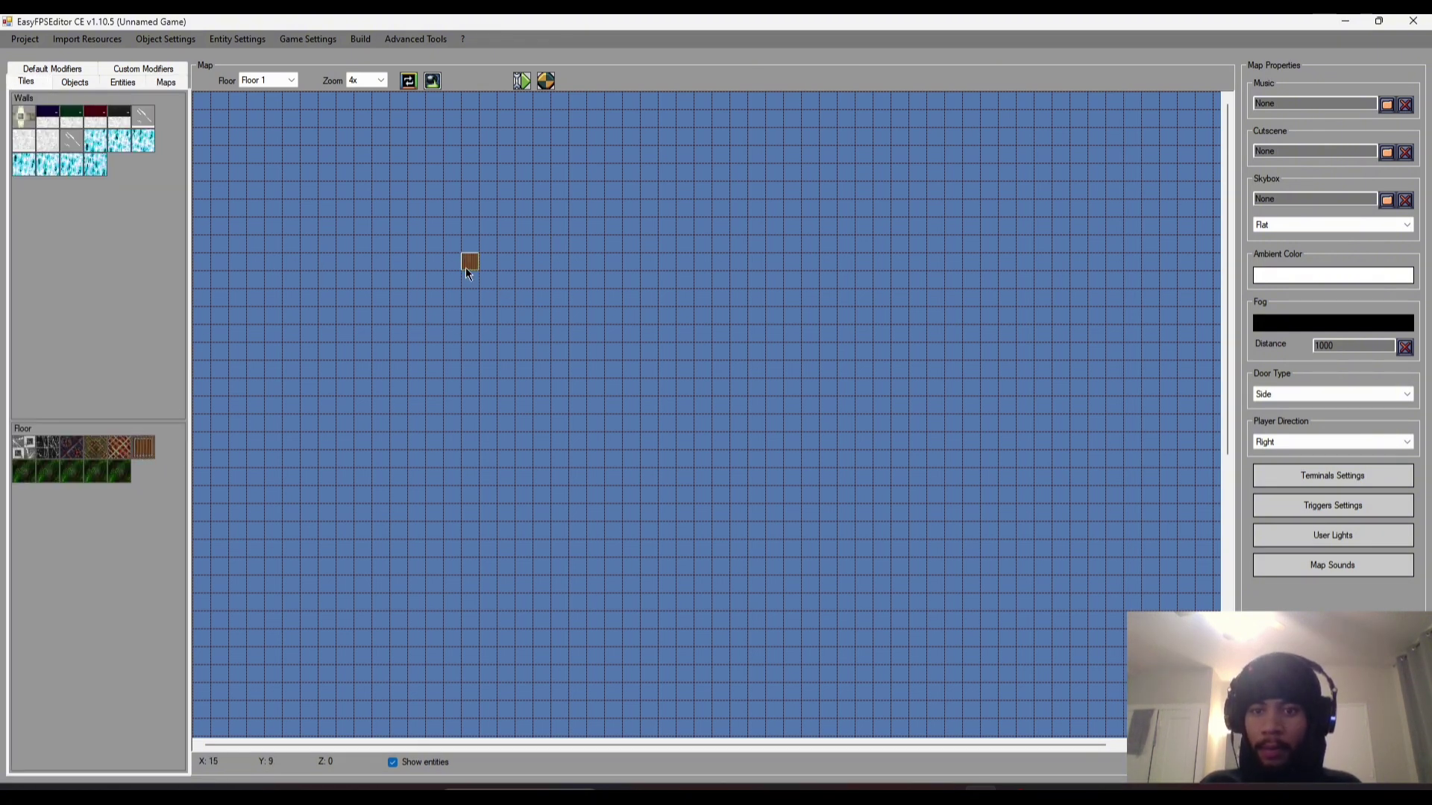
pyautogui.moveTo(446, 219); pyautogui.dragTo(601, 428)
pyautogui.click(75, 82)
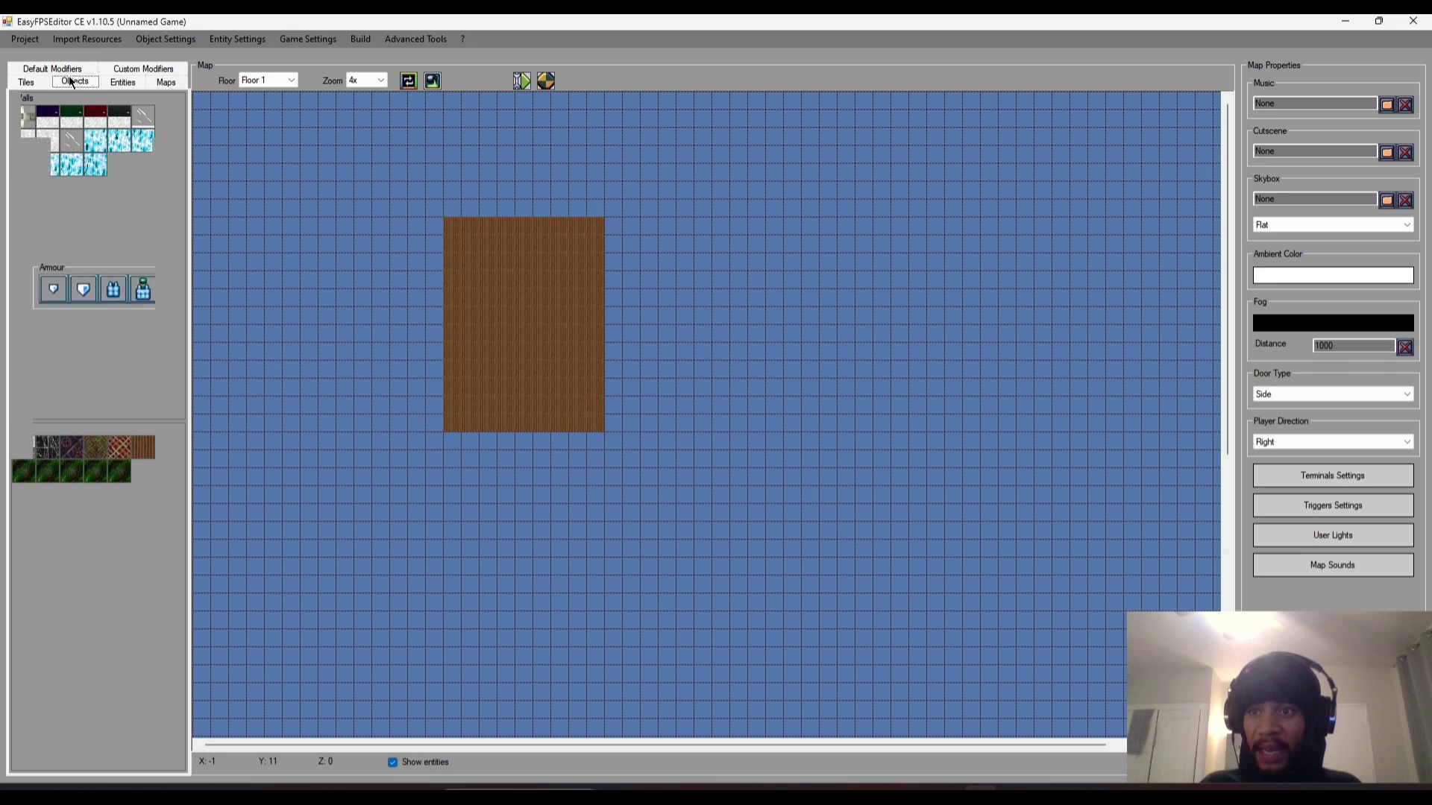
pyautogui.click(47, 116)
pyautogui.click(542, 317)
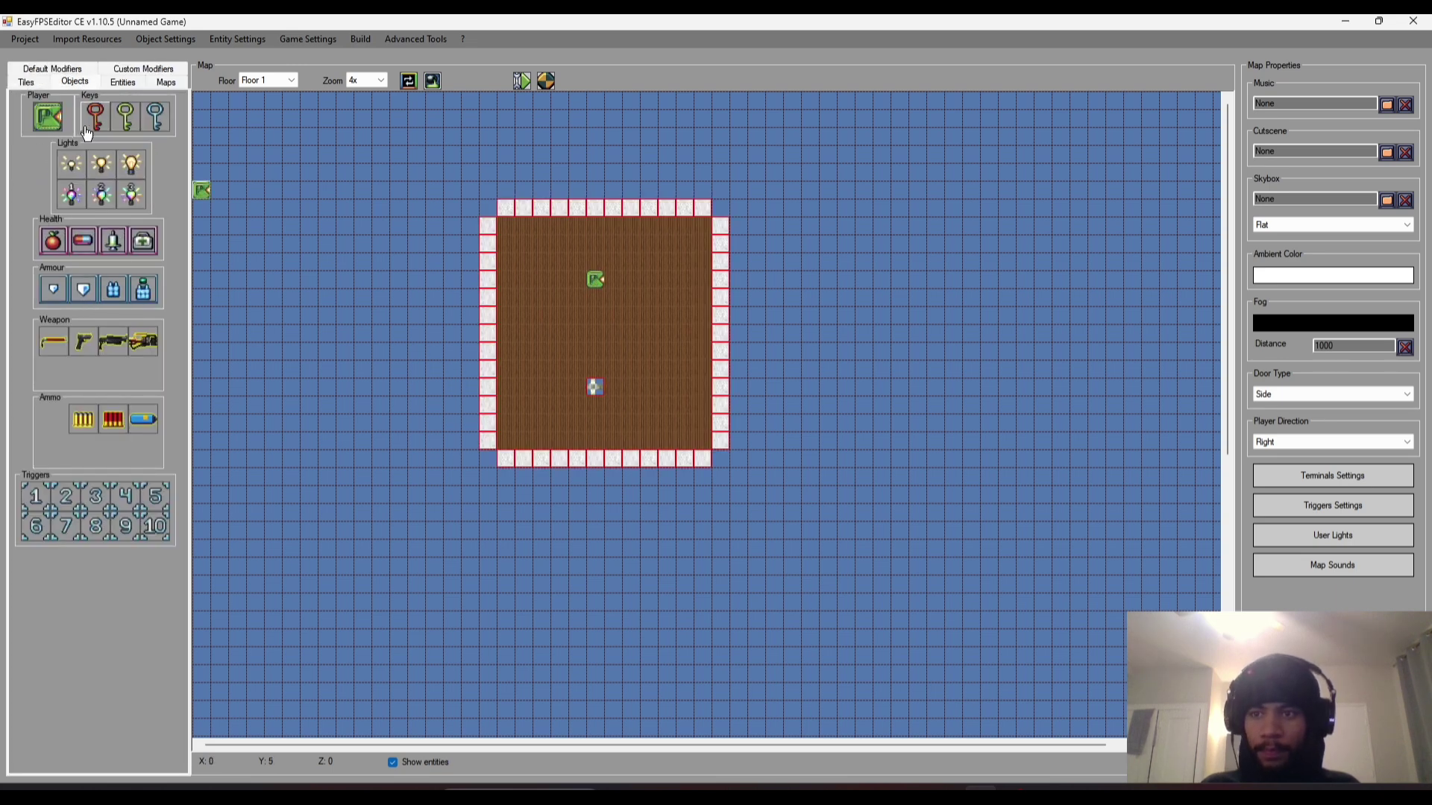
# - Make the computer block below the player start a level exit and save the Nextlevel map
pyautogui.click(46, 83)
pyautogui.click(37, 71)
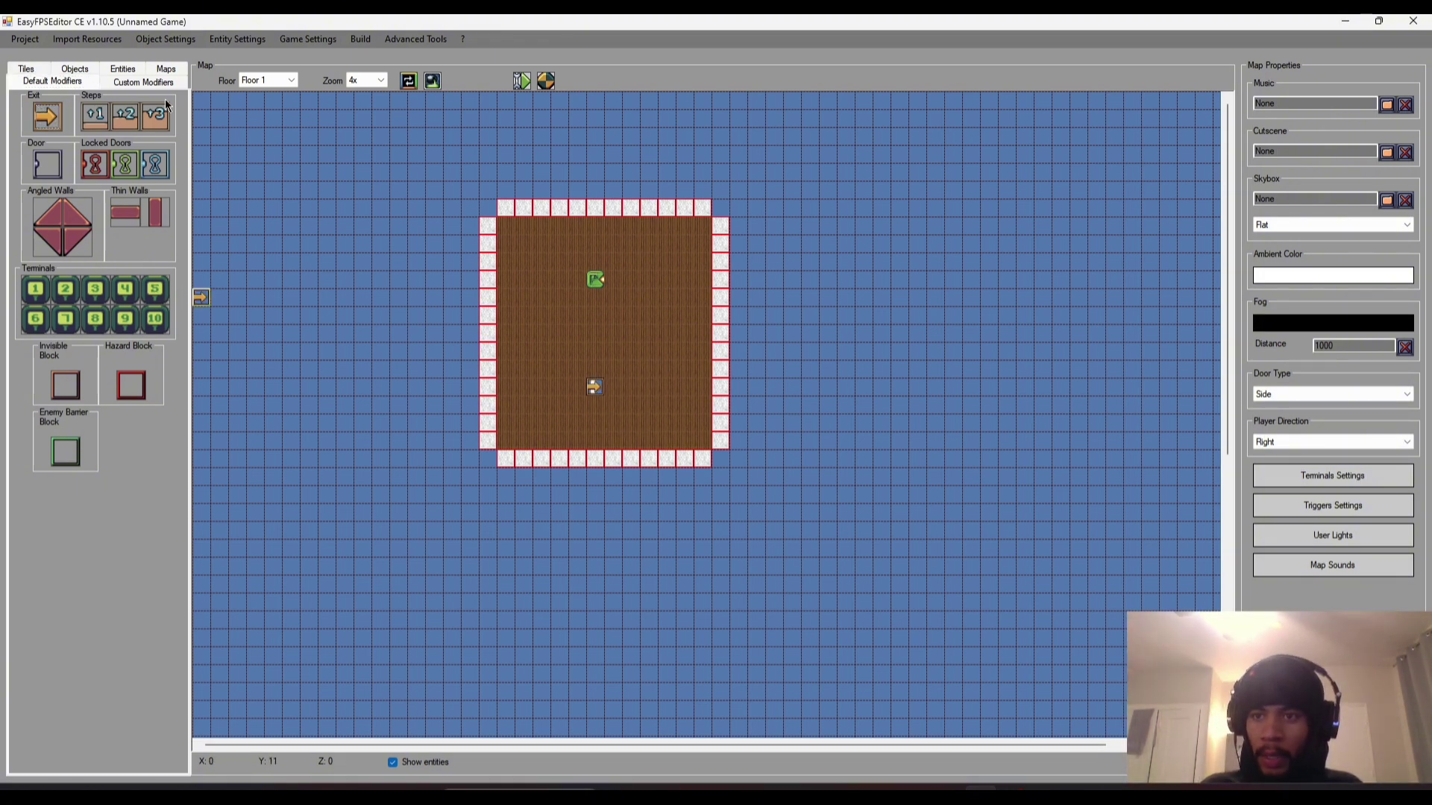
pyautogui.click(166, 69)
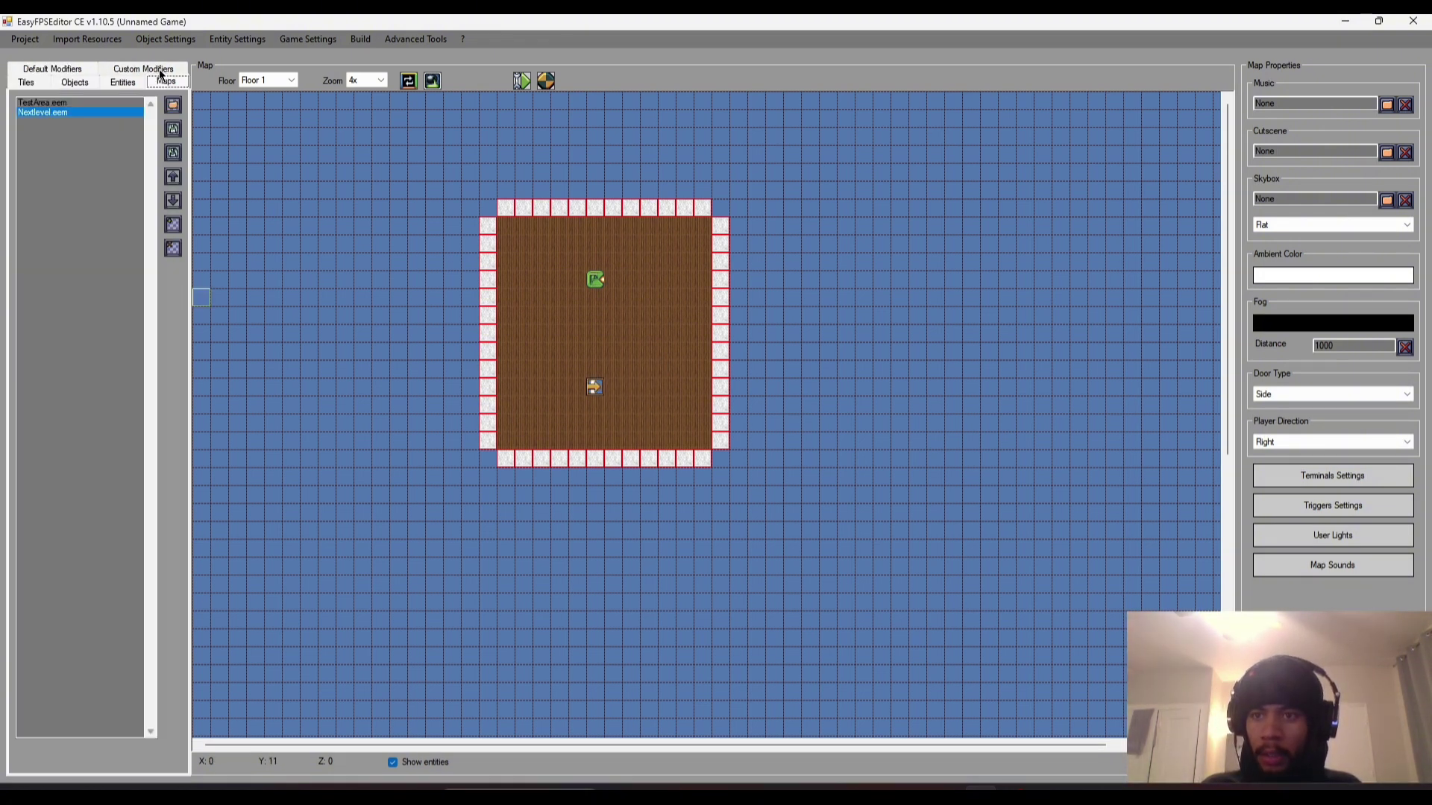
pyautogui.click(174, 130)
pyautogui.click(708, 452)
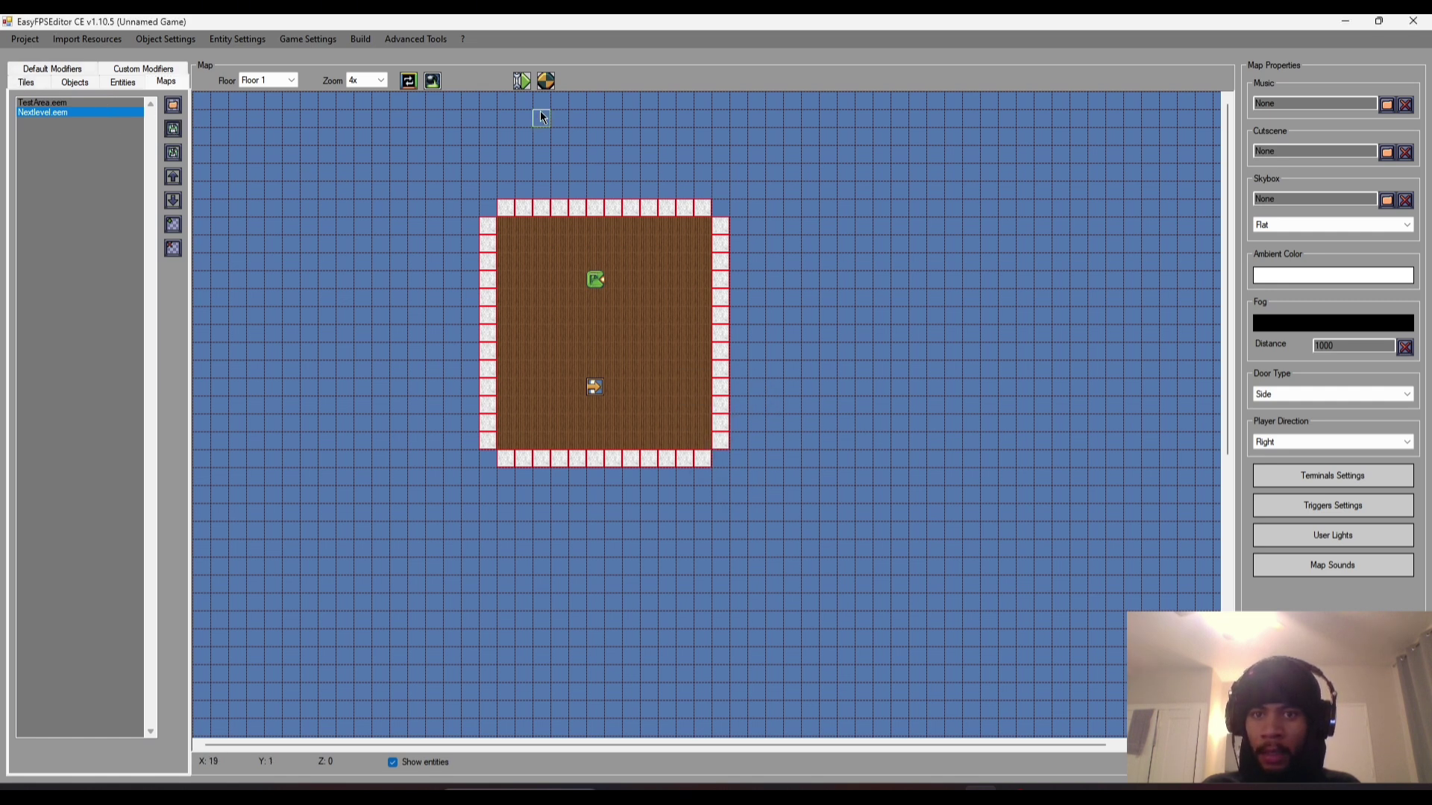
pyautogui.click(269, 80)
pyautogui.click(272, 80)
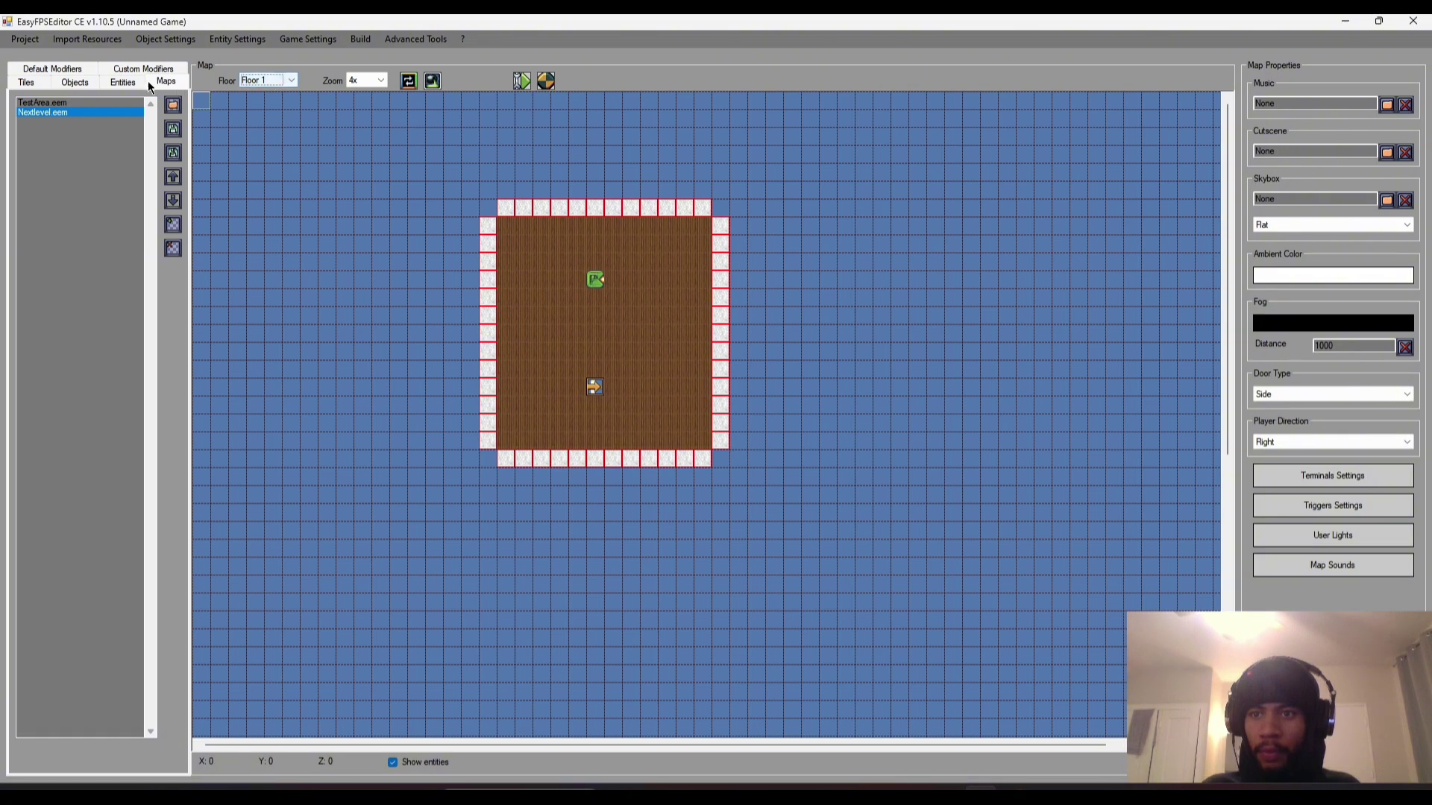
pyautogui.click(63, 83)
pyautogui.click(30, 85)
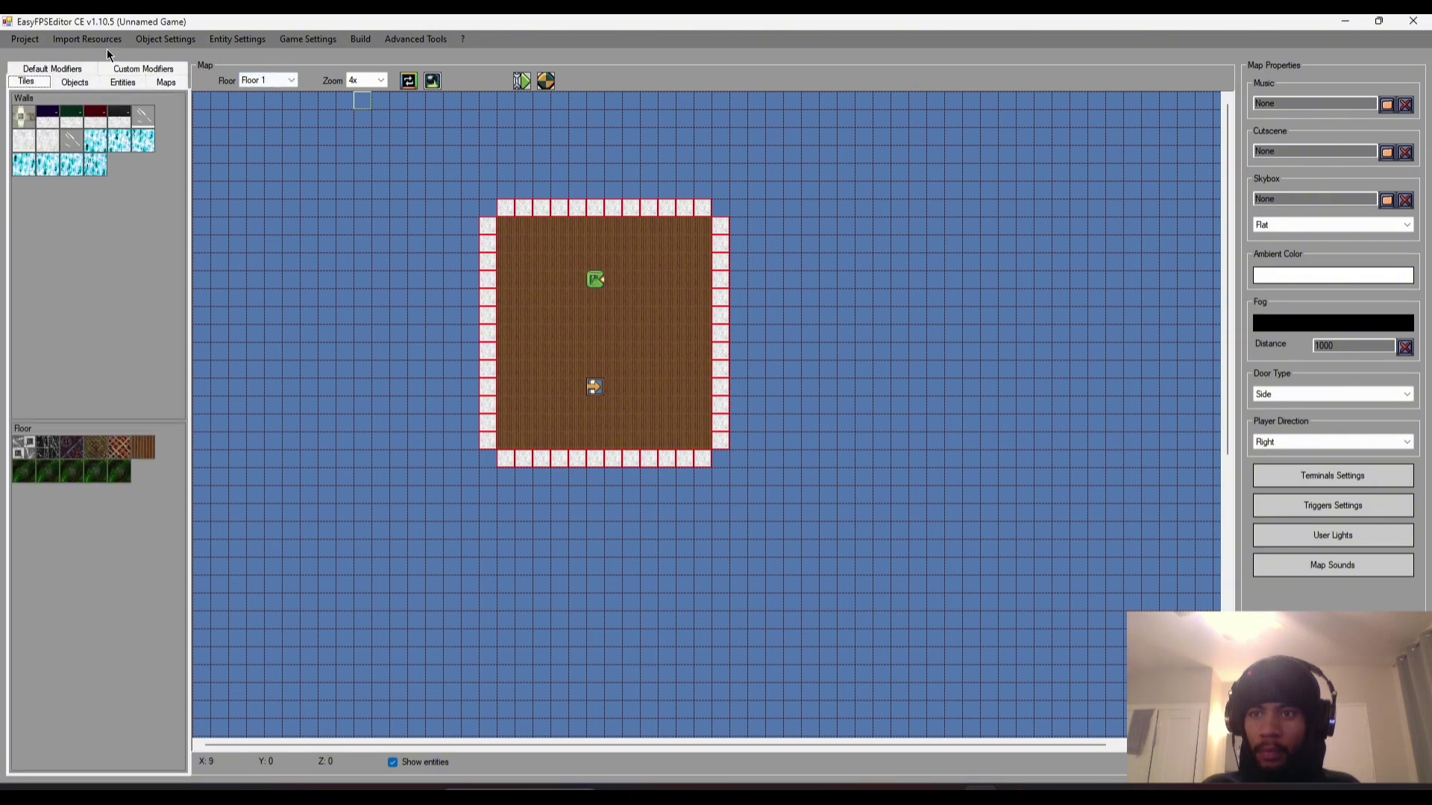
# - Open the TestArea map, then start a new game to test its exit and quit the game
pyautogui.click(165, 81)
pyautogui.doubleClick(73, 103)
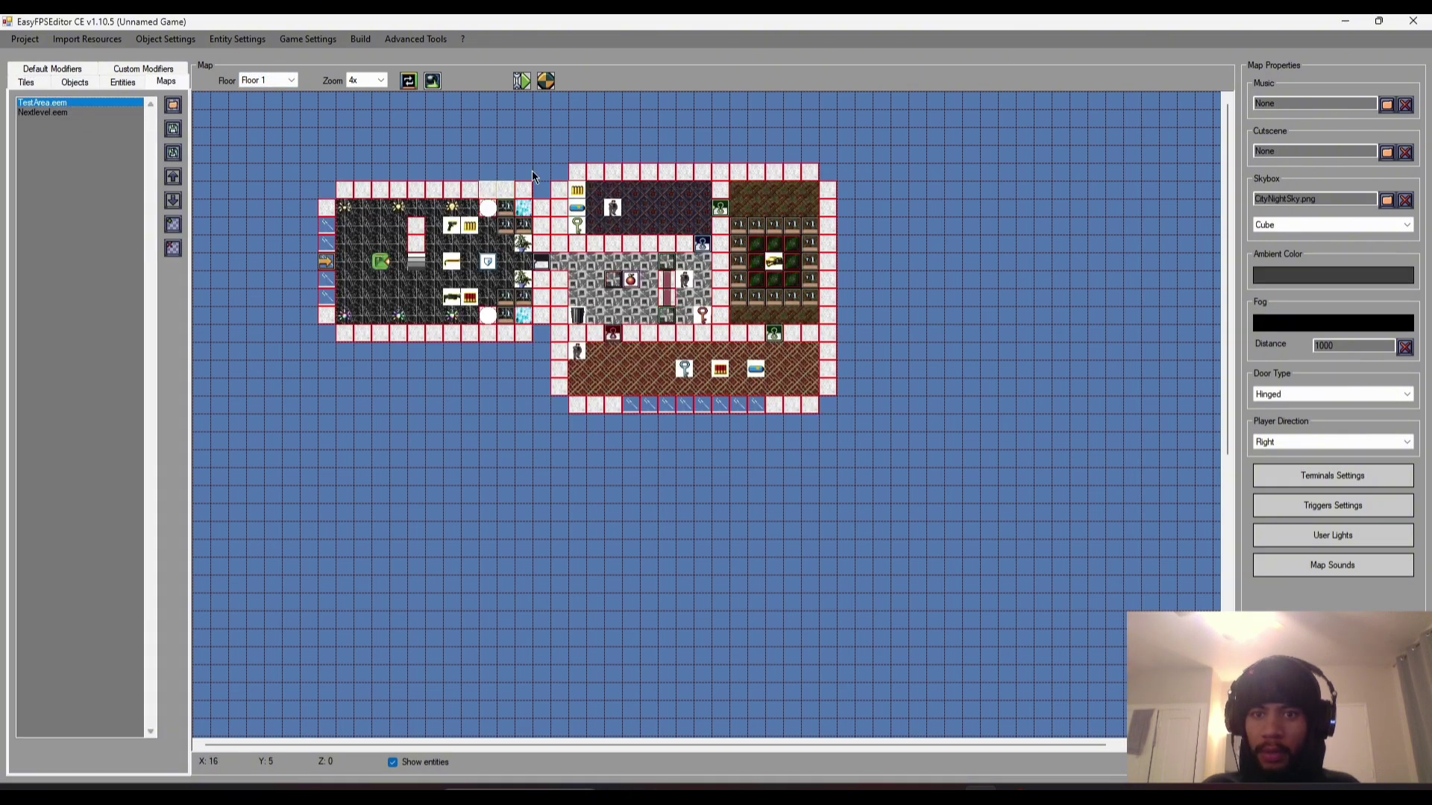
pyautogui.press('F5')
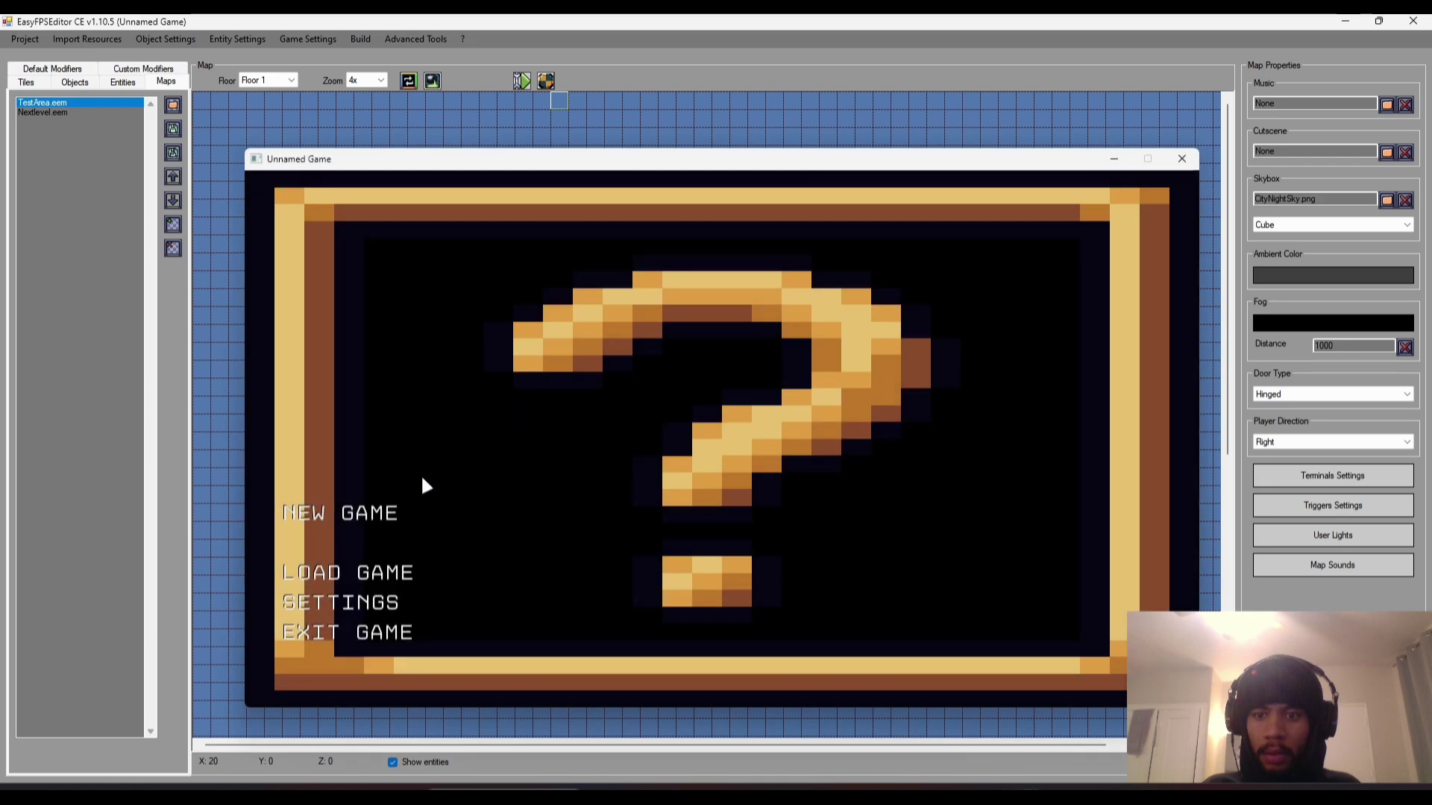
pyautogui.click(382, 511)
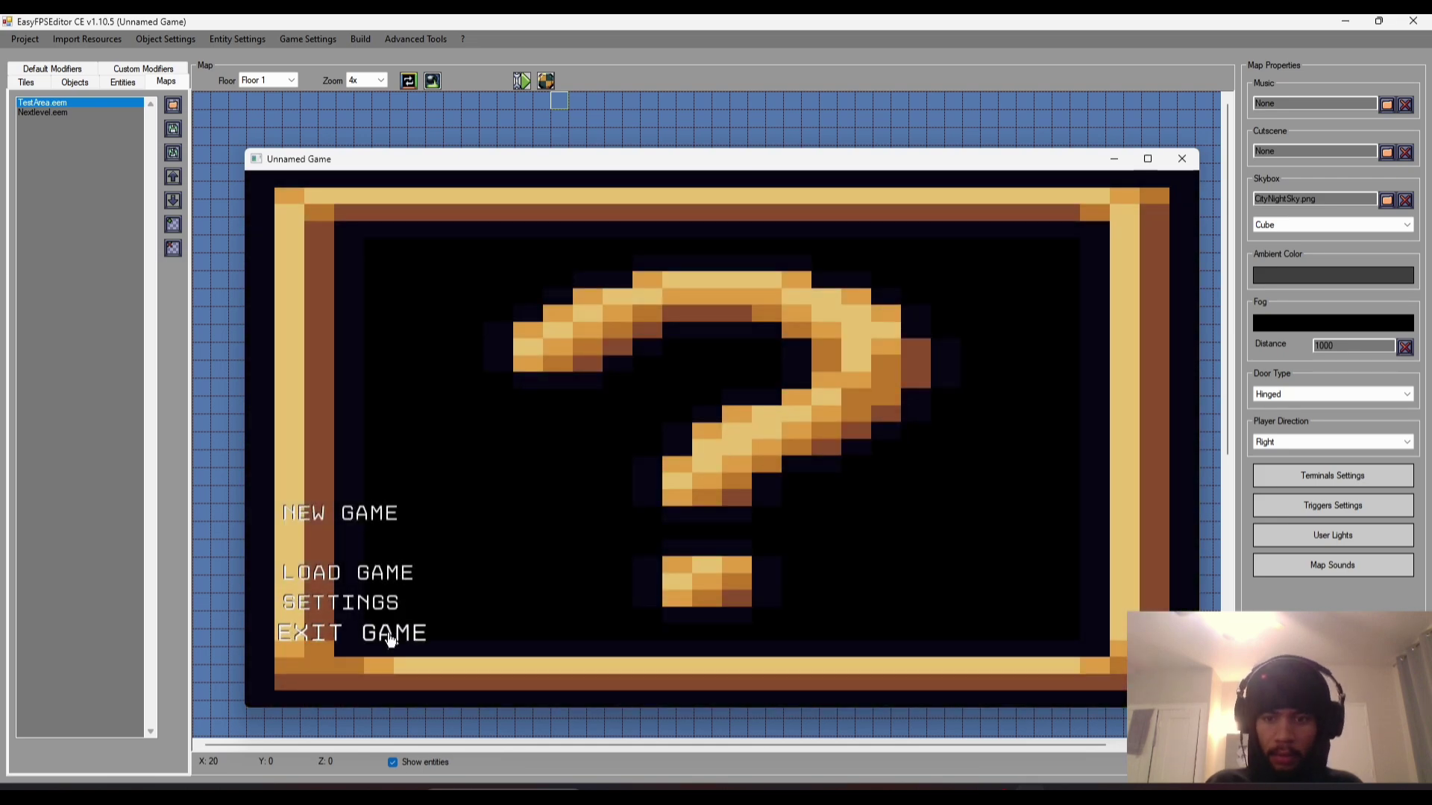
pyautogui.click(462, 635)
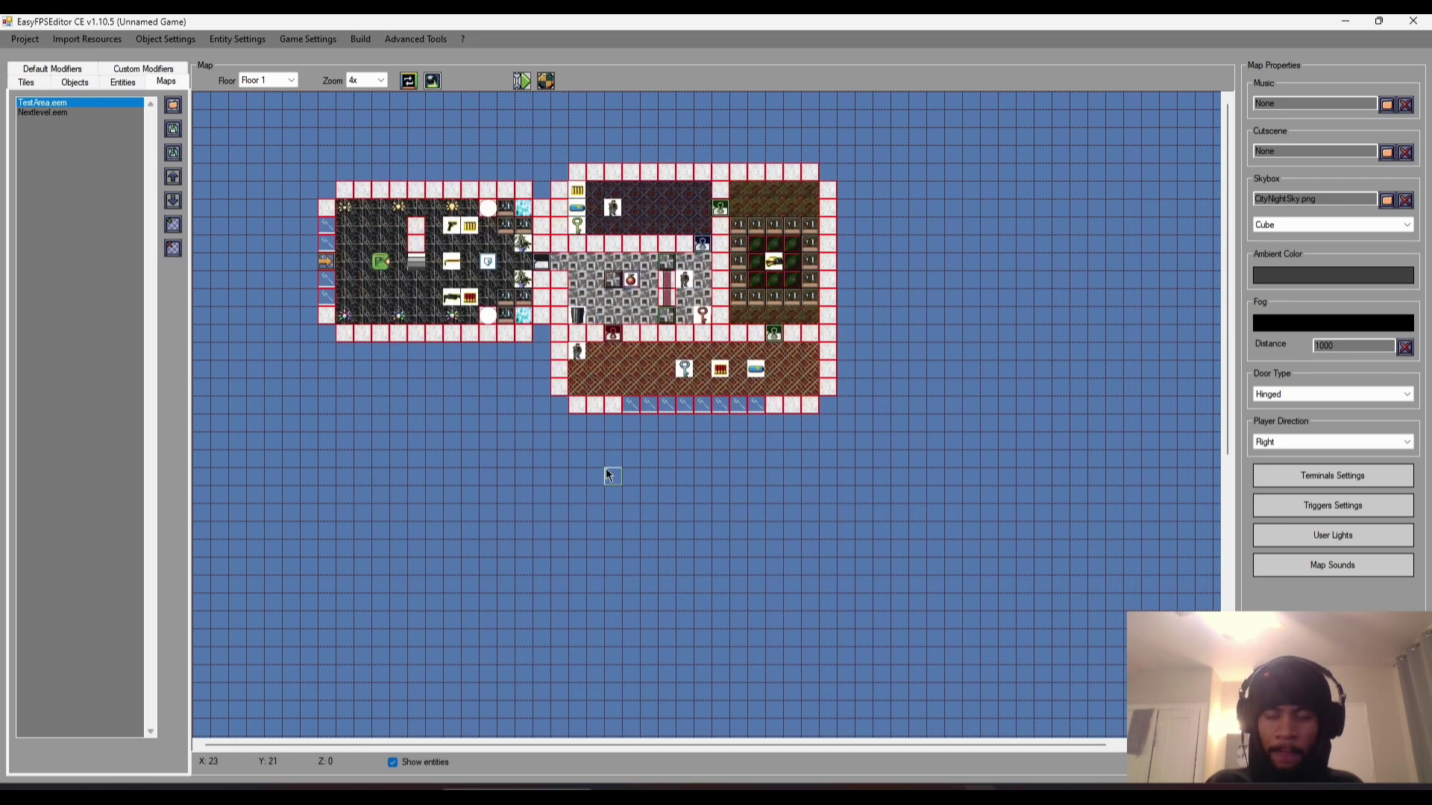
# - Show the wall and floor tiles available while the TestArea map is open
pyautogui.click(72, 82)
pyautogui.click(39, 84)
pyautogui.click(56, 69)
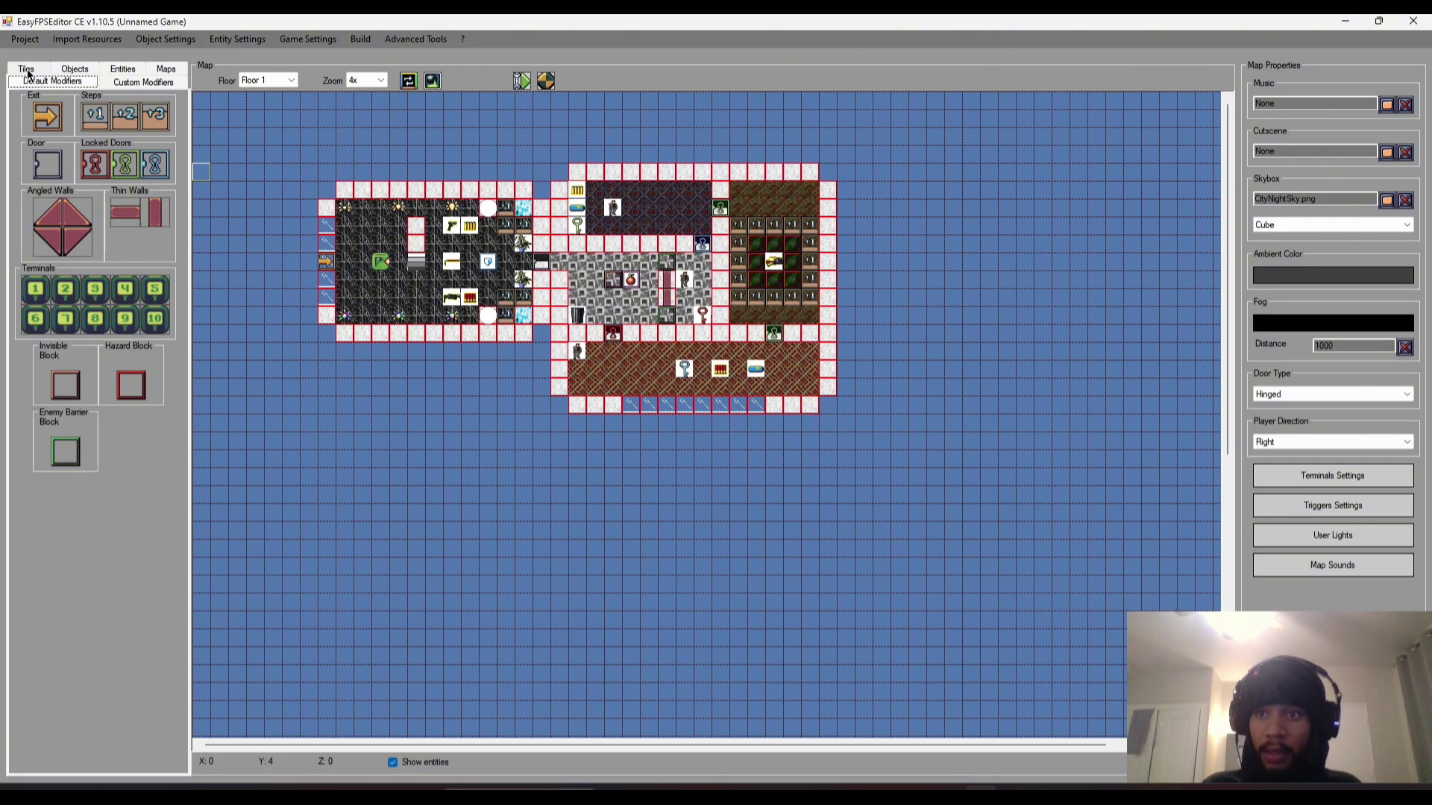
pyautogui.click(27, 70)
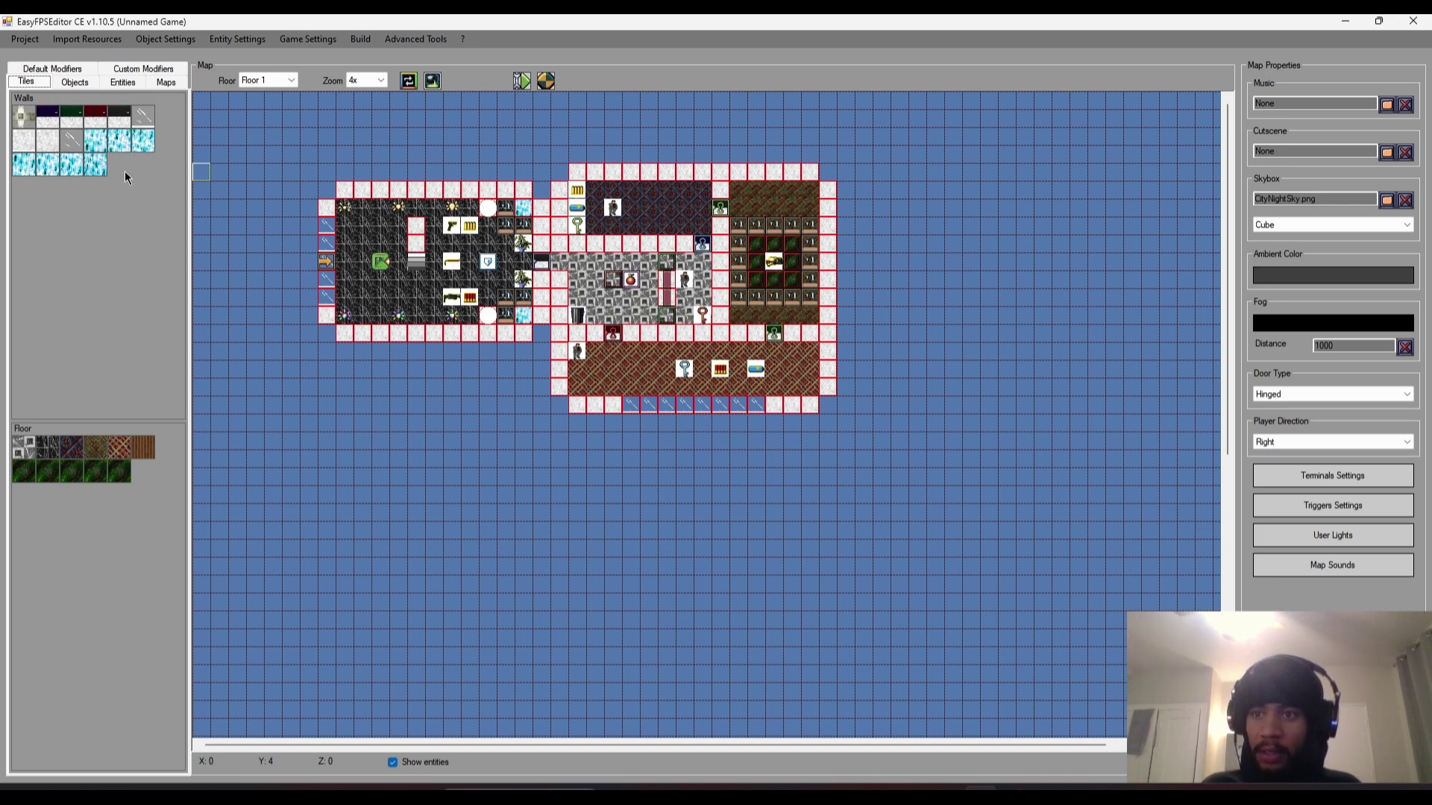
# - Switch to File Explorer and open the wall textures folder Downloads\assets\assets\textures\walls
pyautogui.click(777, 788)
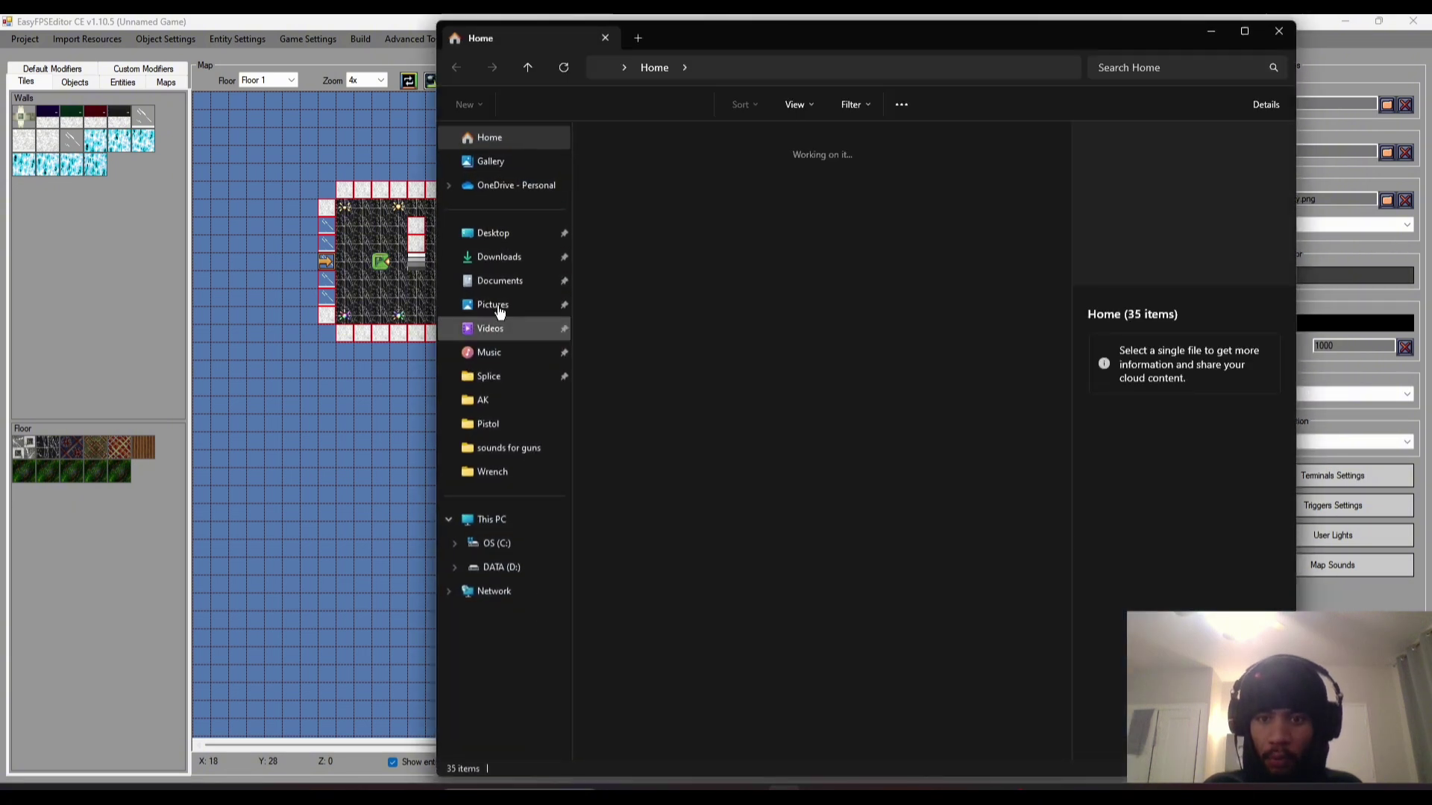
pyautogui.click(499, 256)
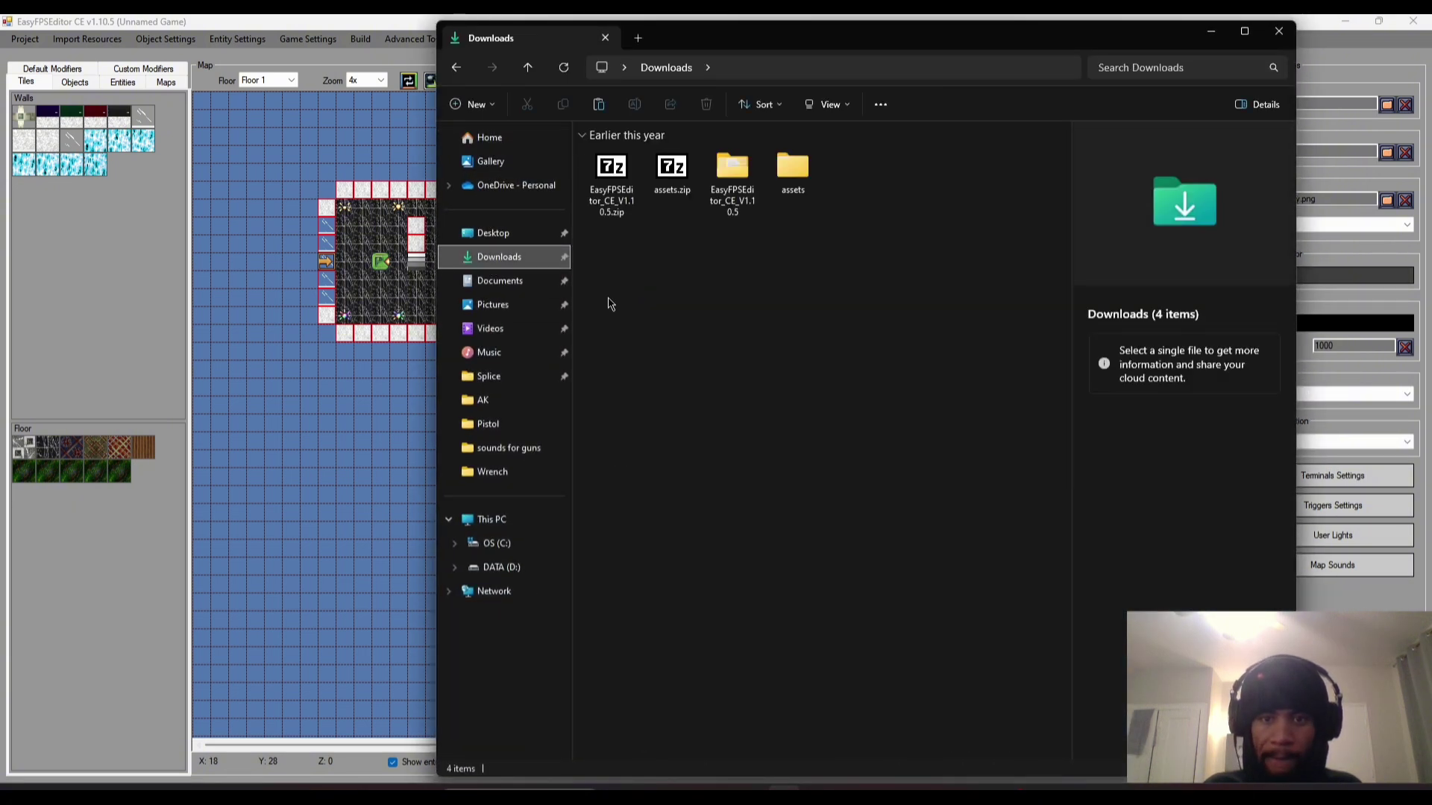
pyautogui.click(776, 187)
pyautogui.doubleClick(776, 186)
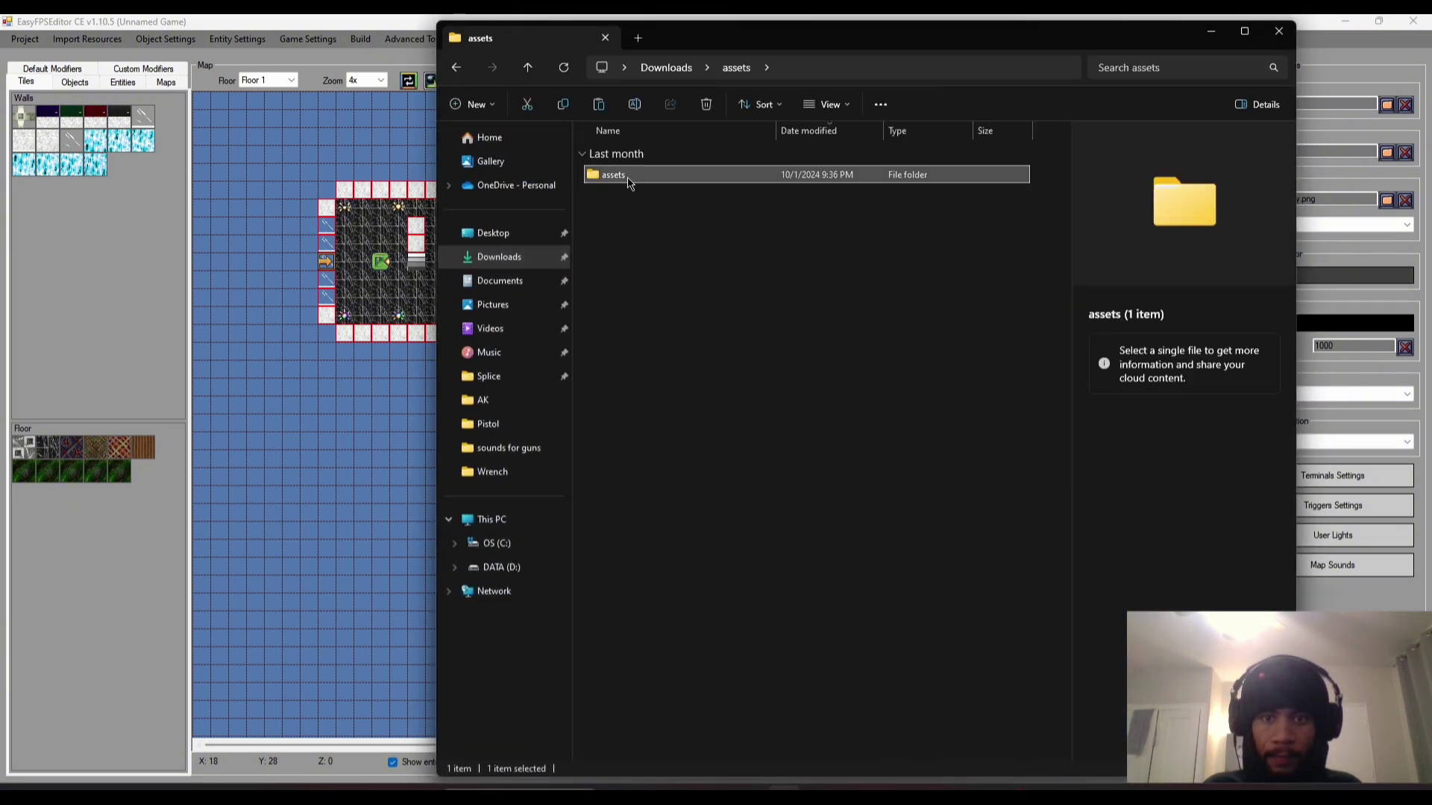
pyautogui.doubleClick(607, 175)
pyautogui.doubleClick(635, 322)
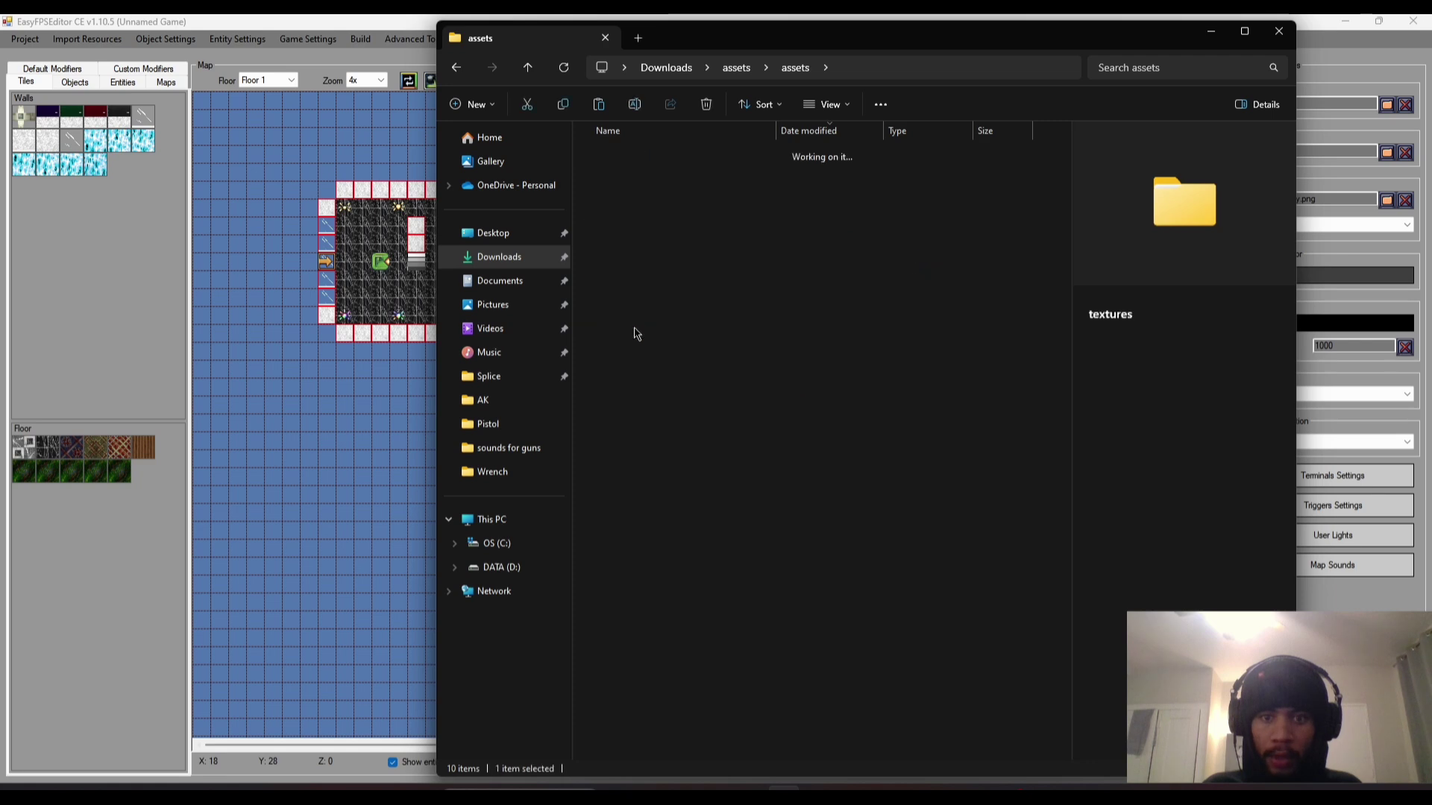
pyautogui.doubleClick(613, 194)
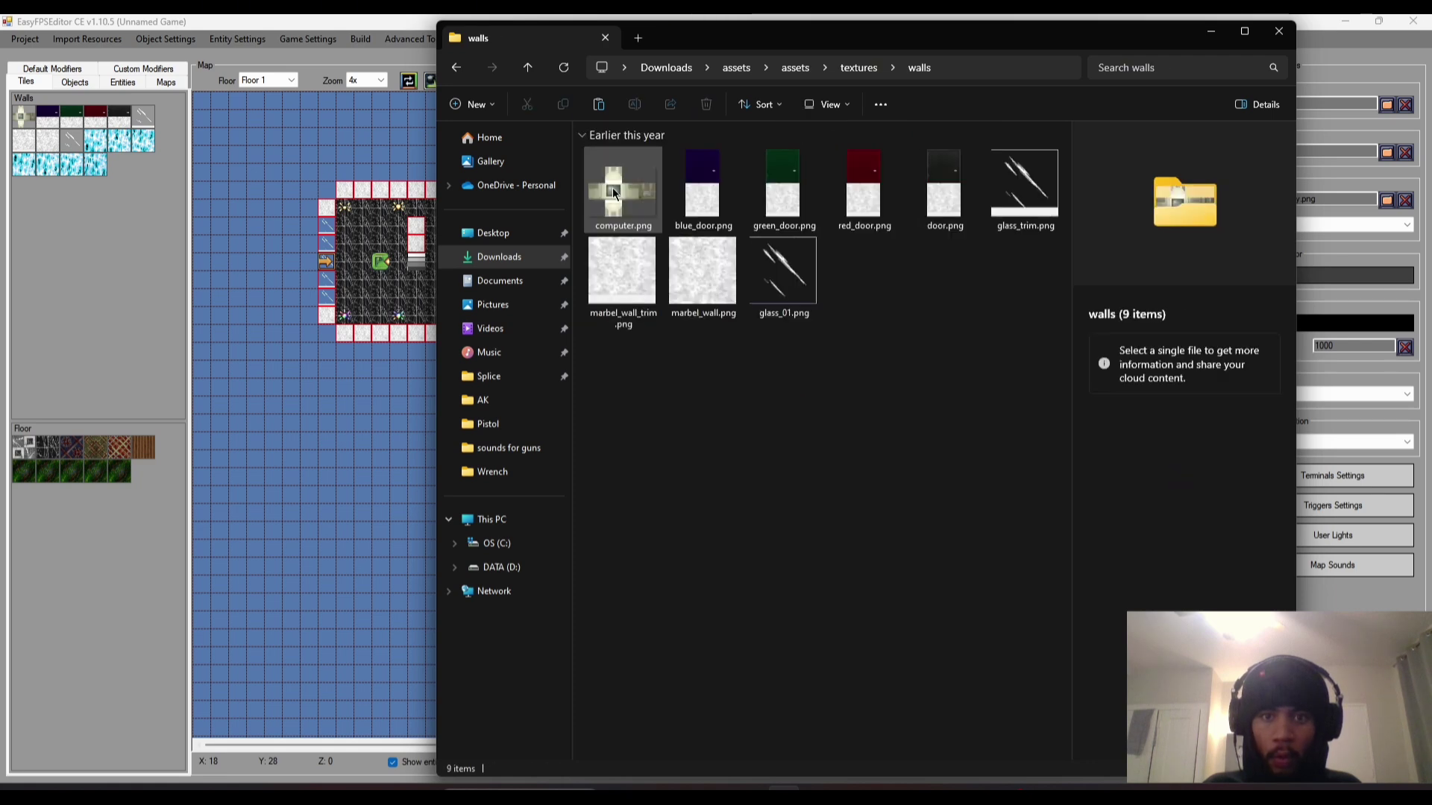
# - Inspect the layouts of the computer.png and blue_door.png wall textures, and close File Explorer
pyautogui.click(613, 194)
pyautogui.doubleClick(612, 194)
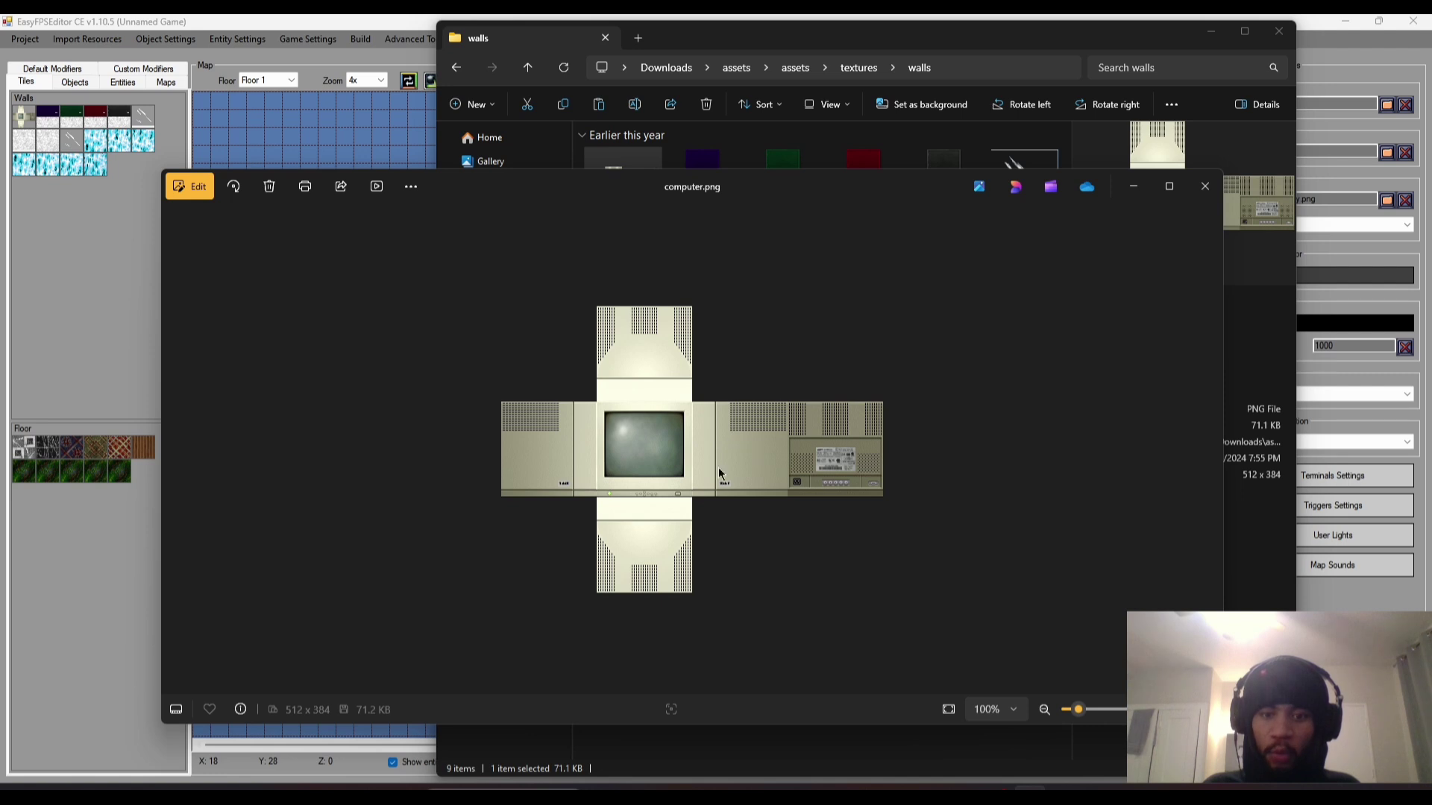
pyautogui.click(1206, 184)
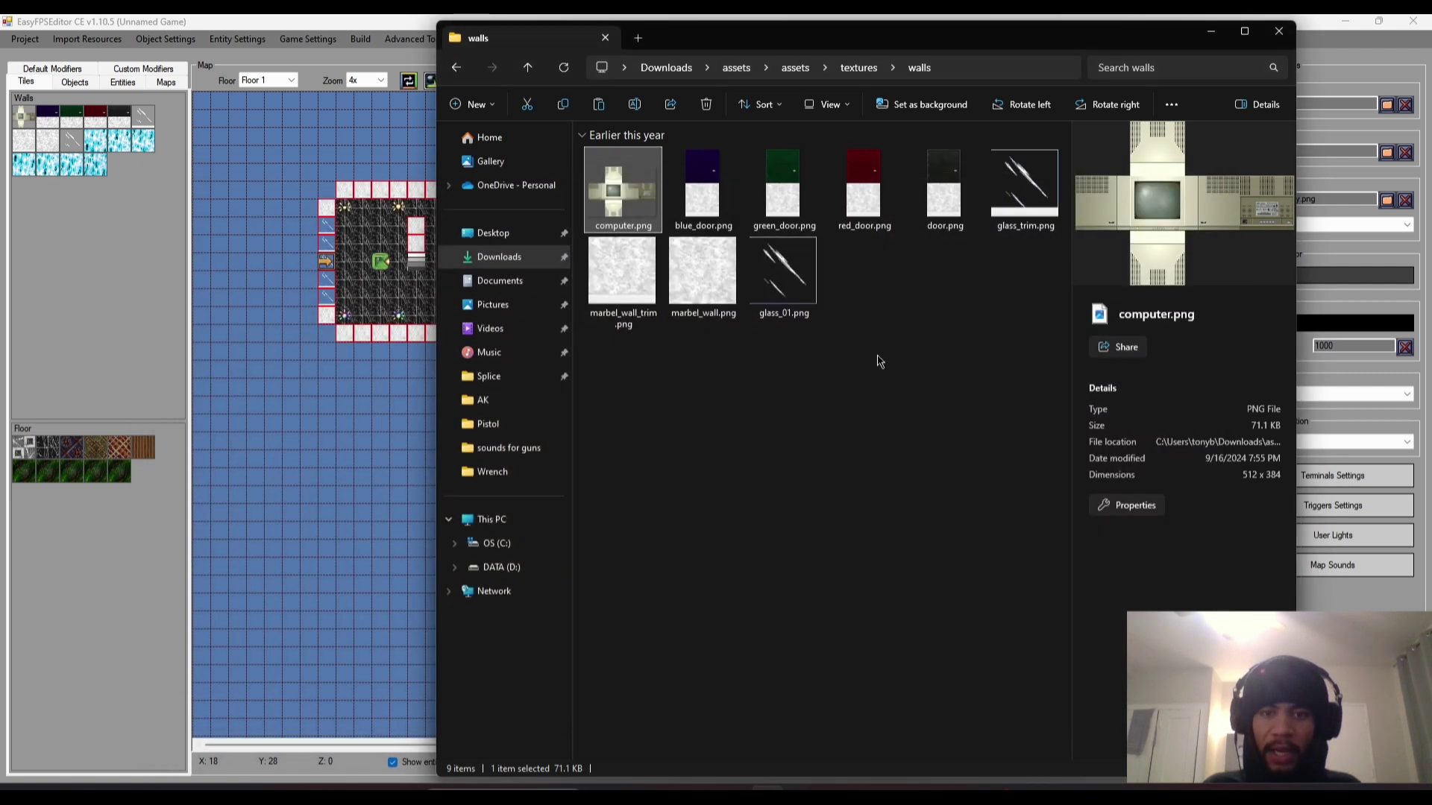
pyautogui.click(690, 181)
pyautogui.doubleClick(690, 181)
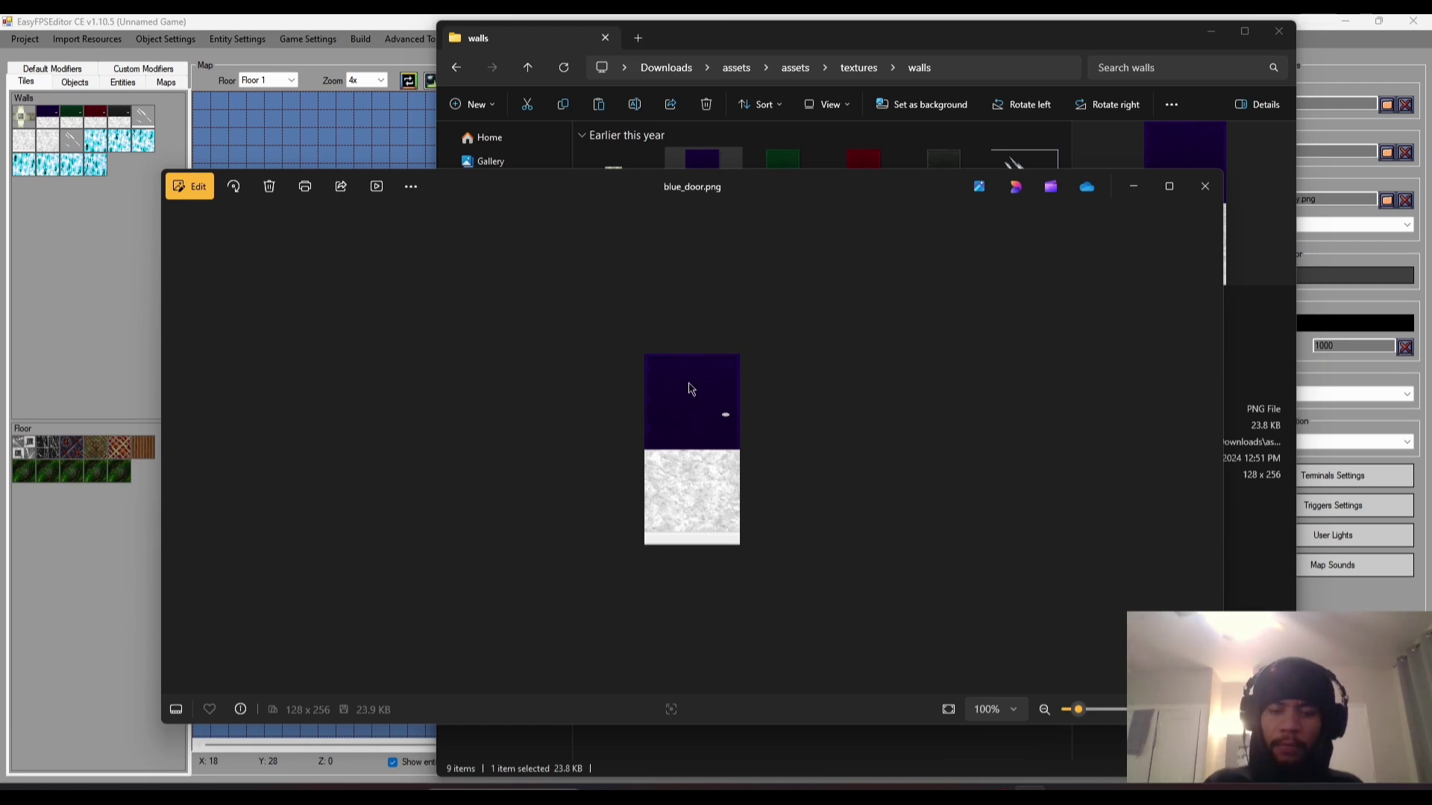
pyautogui.click(1205, 187)
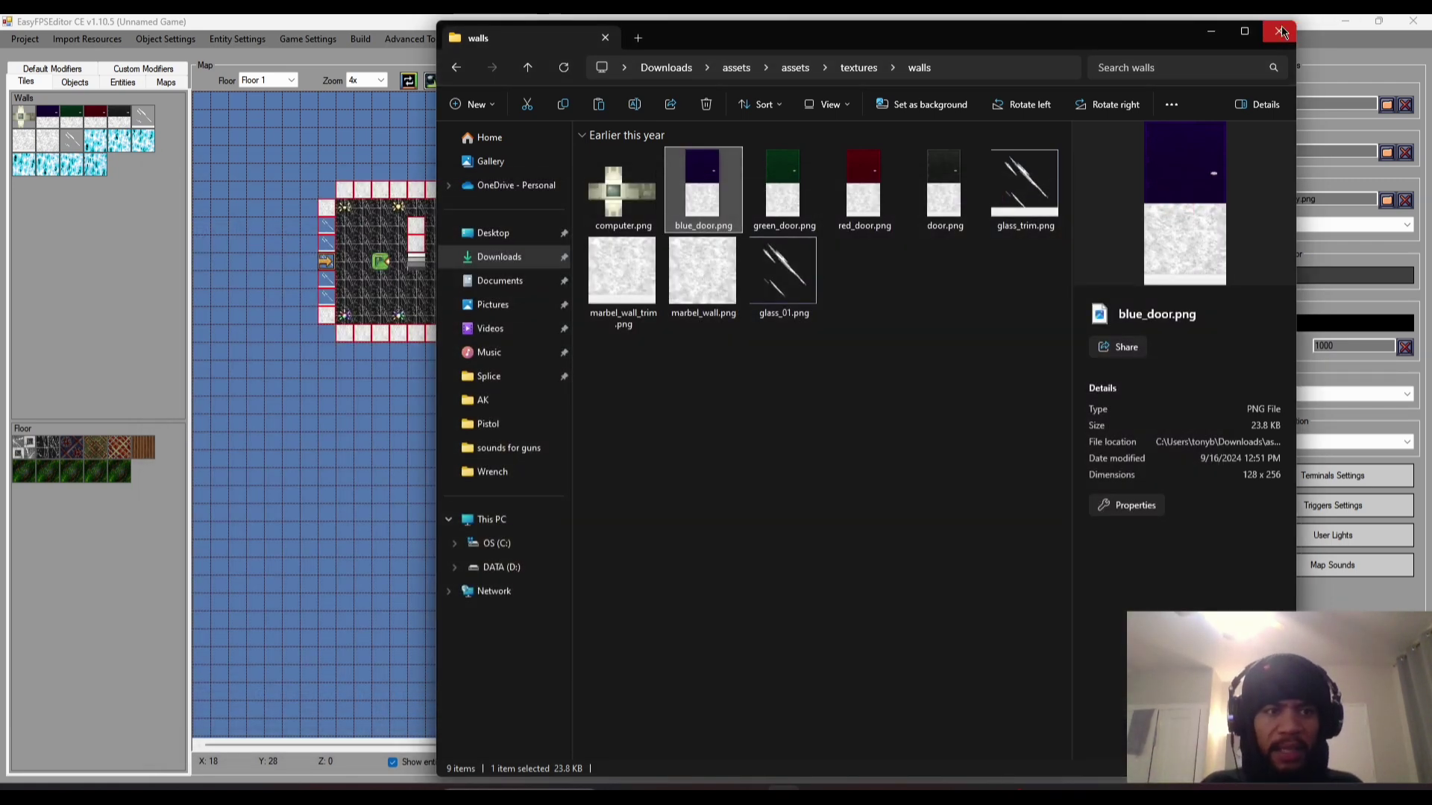
pyautogui.click(1279, 32)
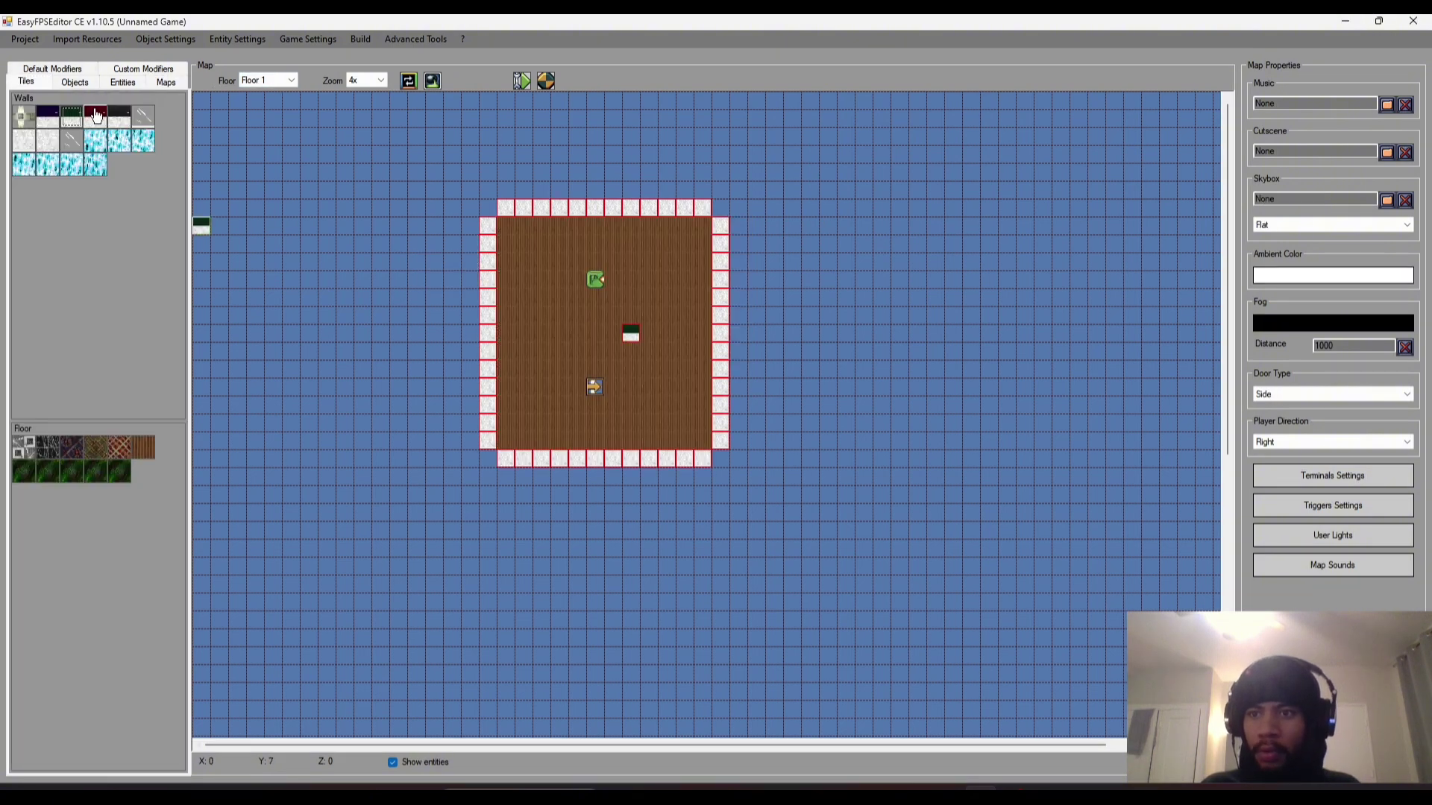
# - Add a red door block to the Nextlevel room west of the green door block and test-run the map
pyautogui.click(95, 114)
pyautogui.click(545, 80)
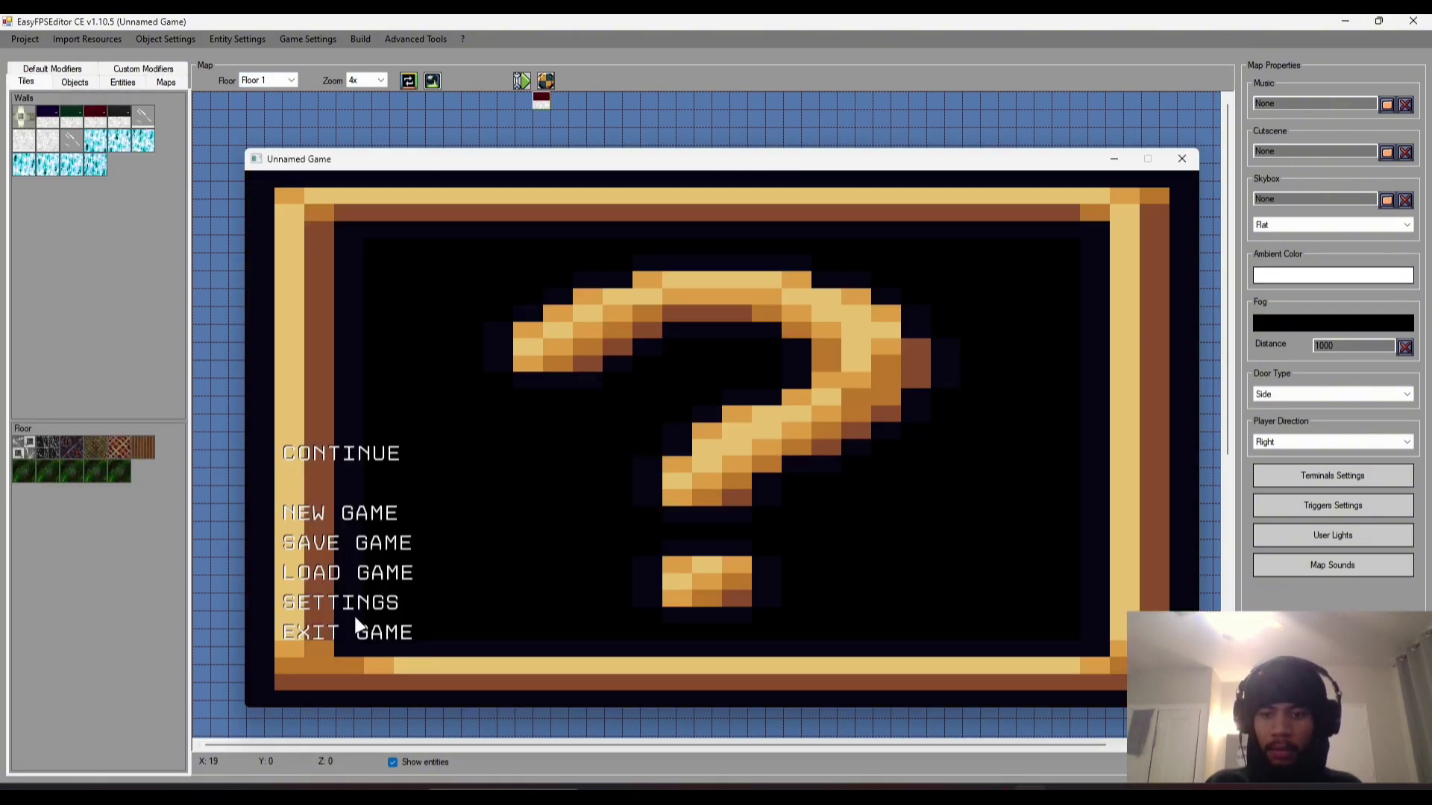
pyautogui.click(356, 630)
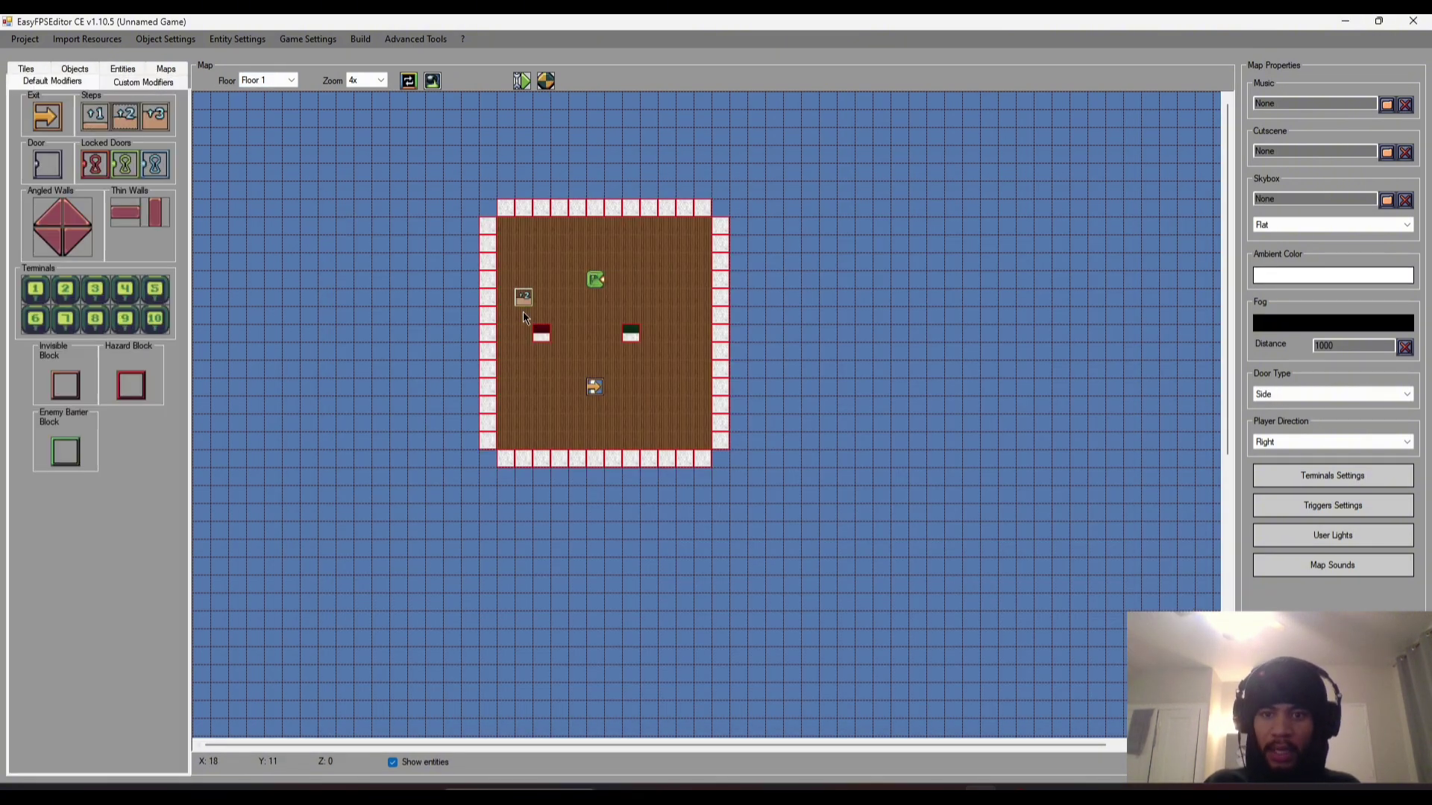
# - Reopen the walls texture folder in File Explorer, inspect the layout of green_door.png, and close the folder
pyautogui.press('super+e')
pyautogui.doubleClick(792, 171)
pyautogui.doubleClick(608, 195)
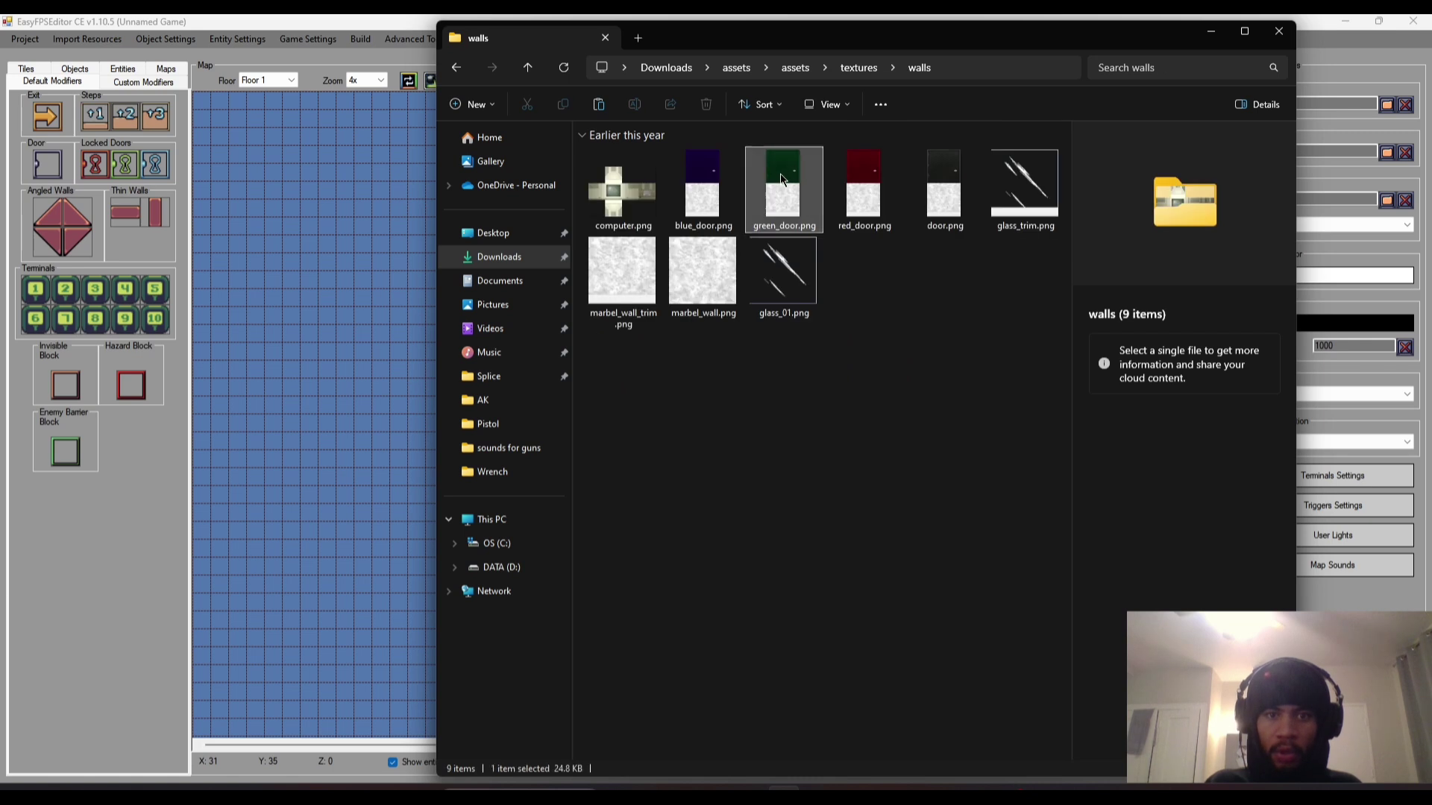
pyautogui.doubleClick(783, 176)
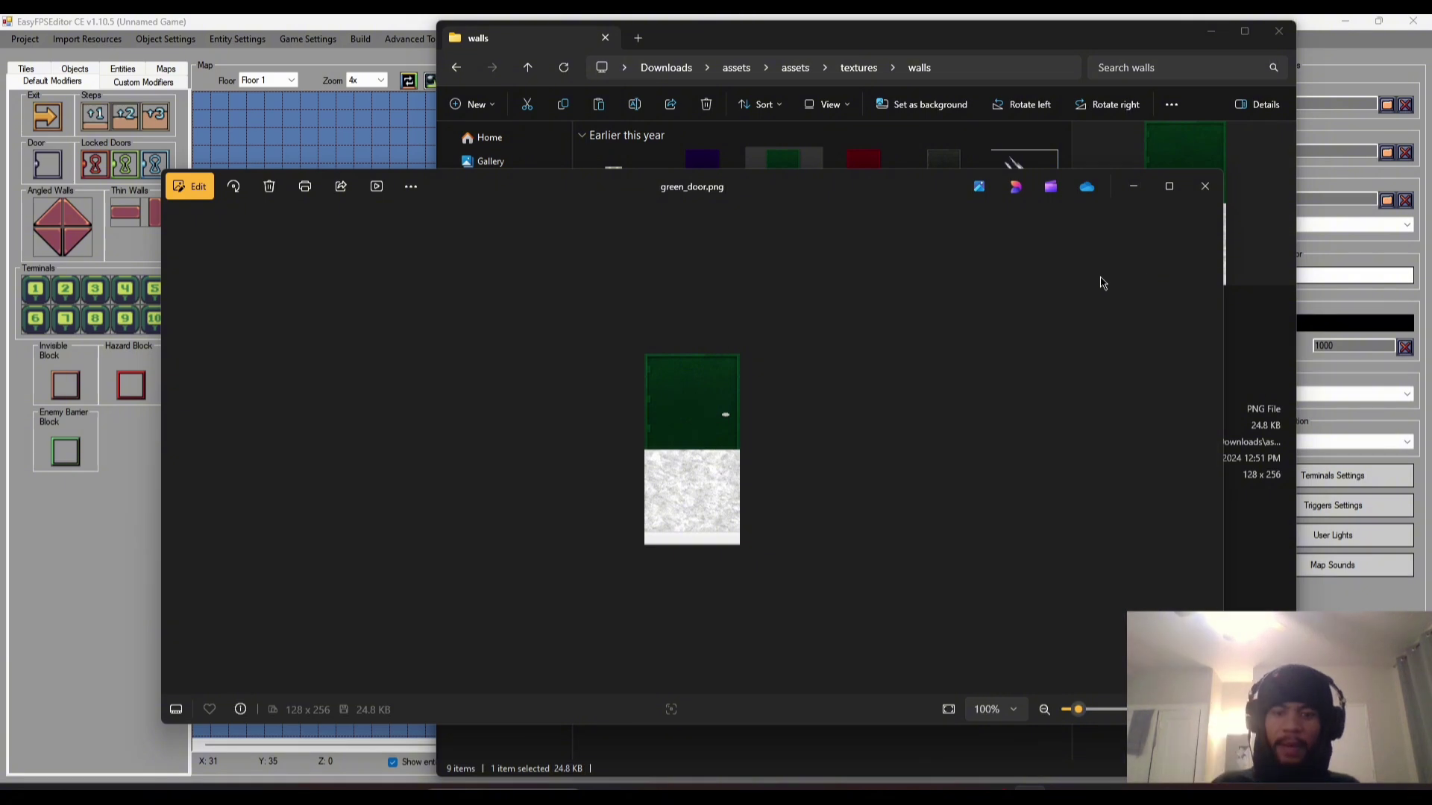
pyautogui.click(1205, 187)
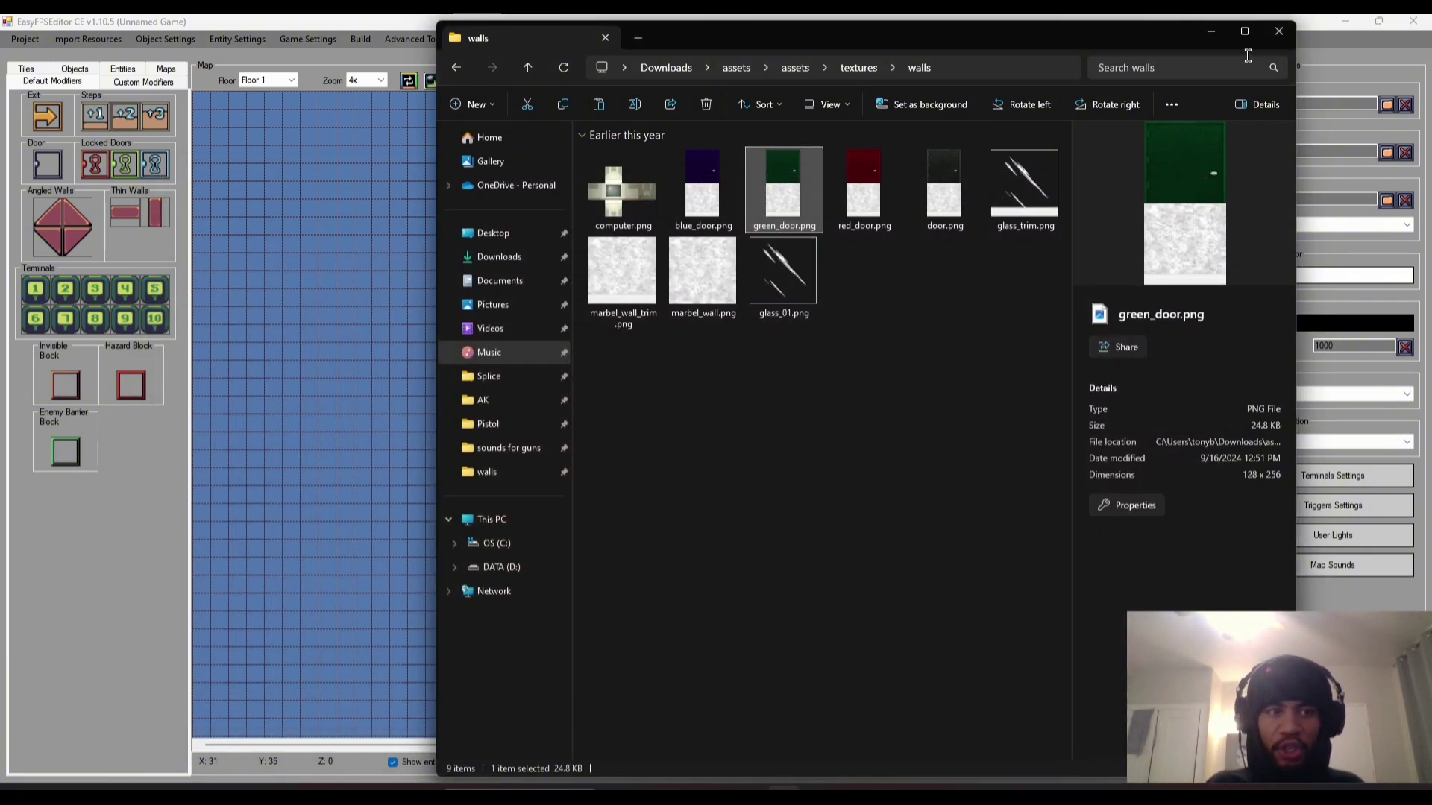
pyautogui.click(1278, 33)
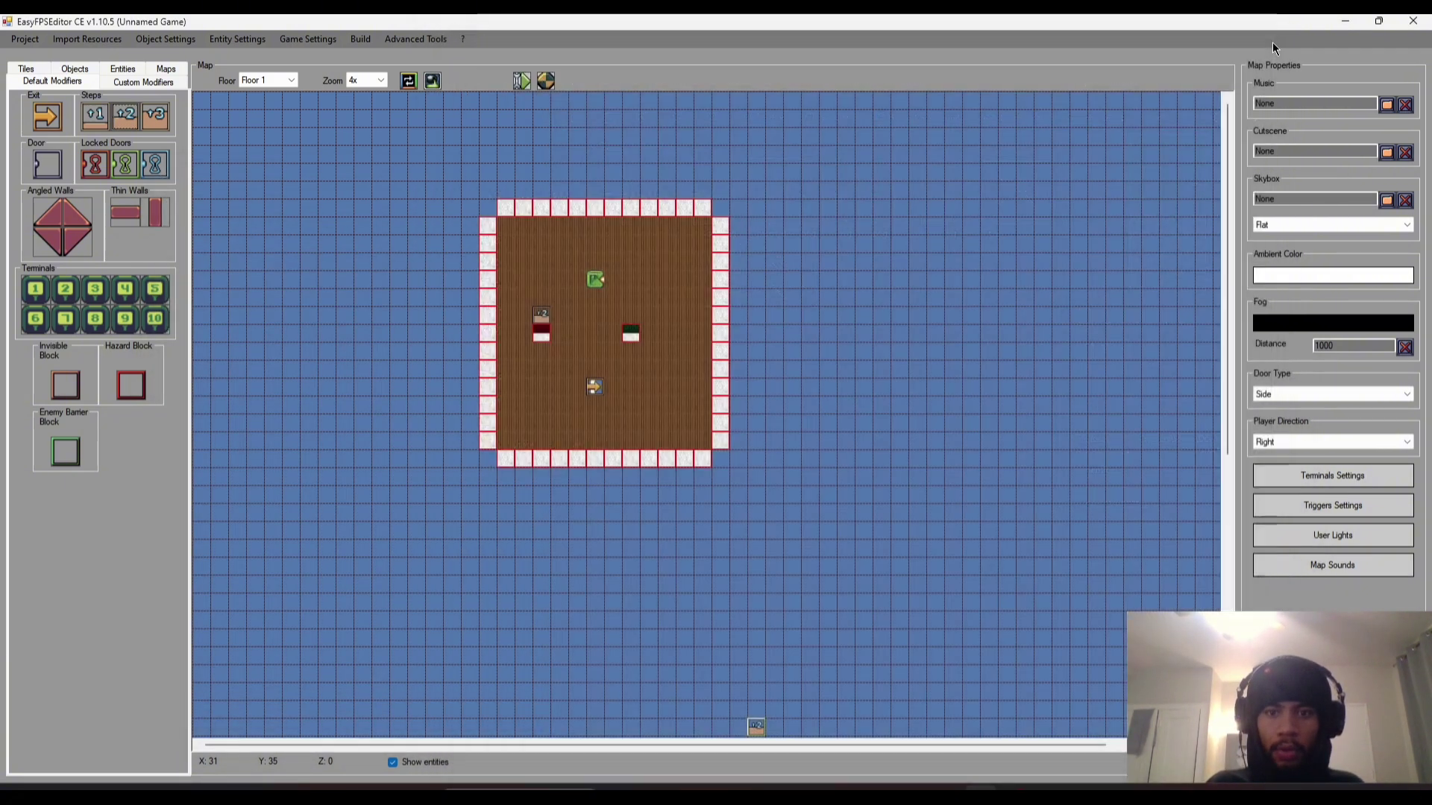
pyautogui.moveTo(581, 361); pyautogui.dragTo(617, 193)
pyautogui.moveTo(756, 283); pyautogui.dragTo(686, 314)
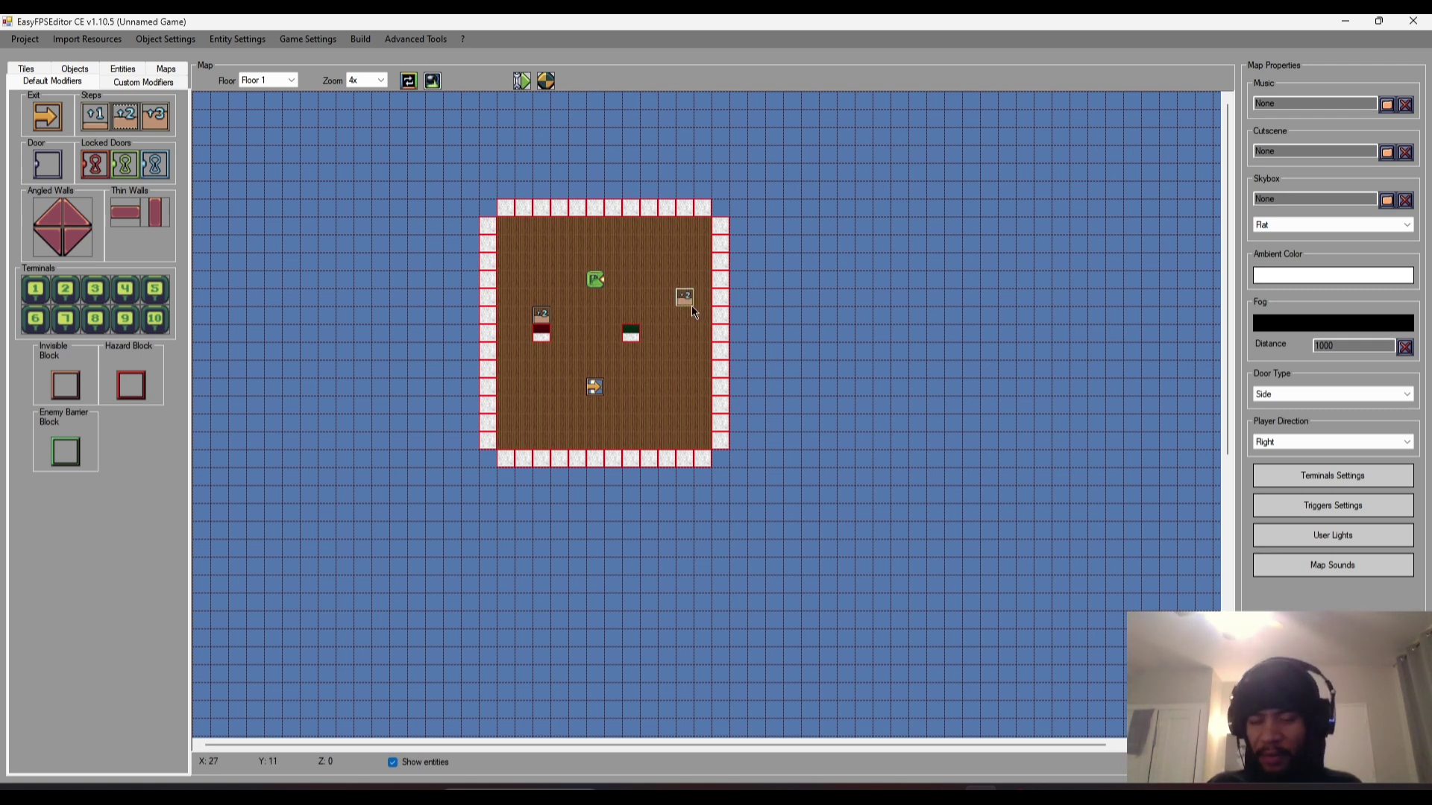
pyautogui.moveTo(688, 298); pyautogui.dragTo(603, 298)
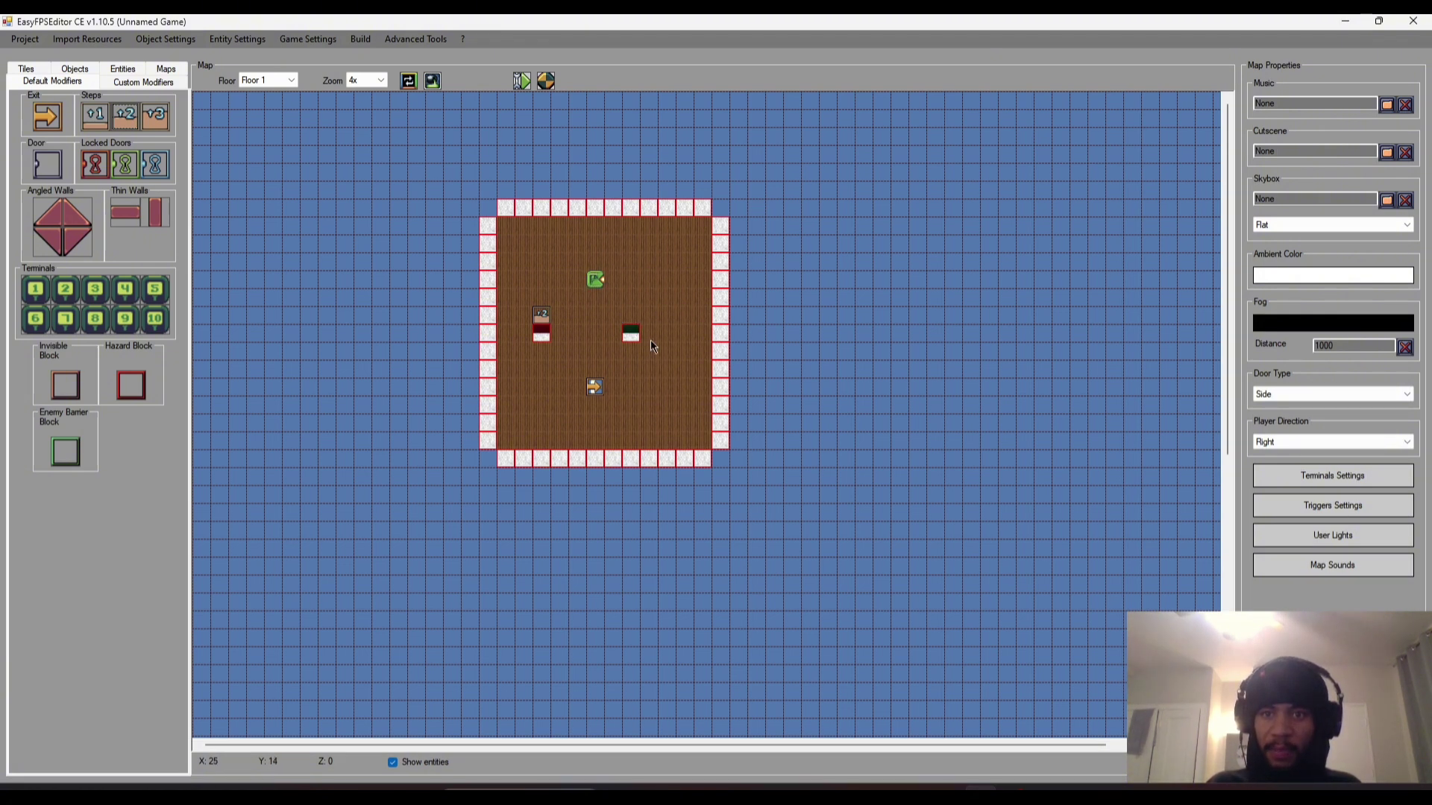
# - Test-run the current Nextlevel map and climb onto the red door block to view its top face
pyautogui.click(361, 40)
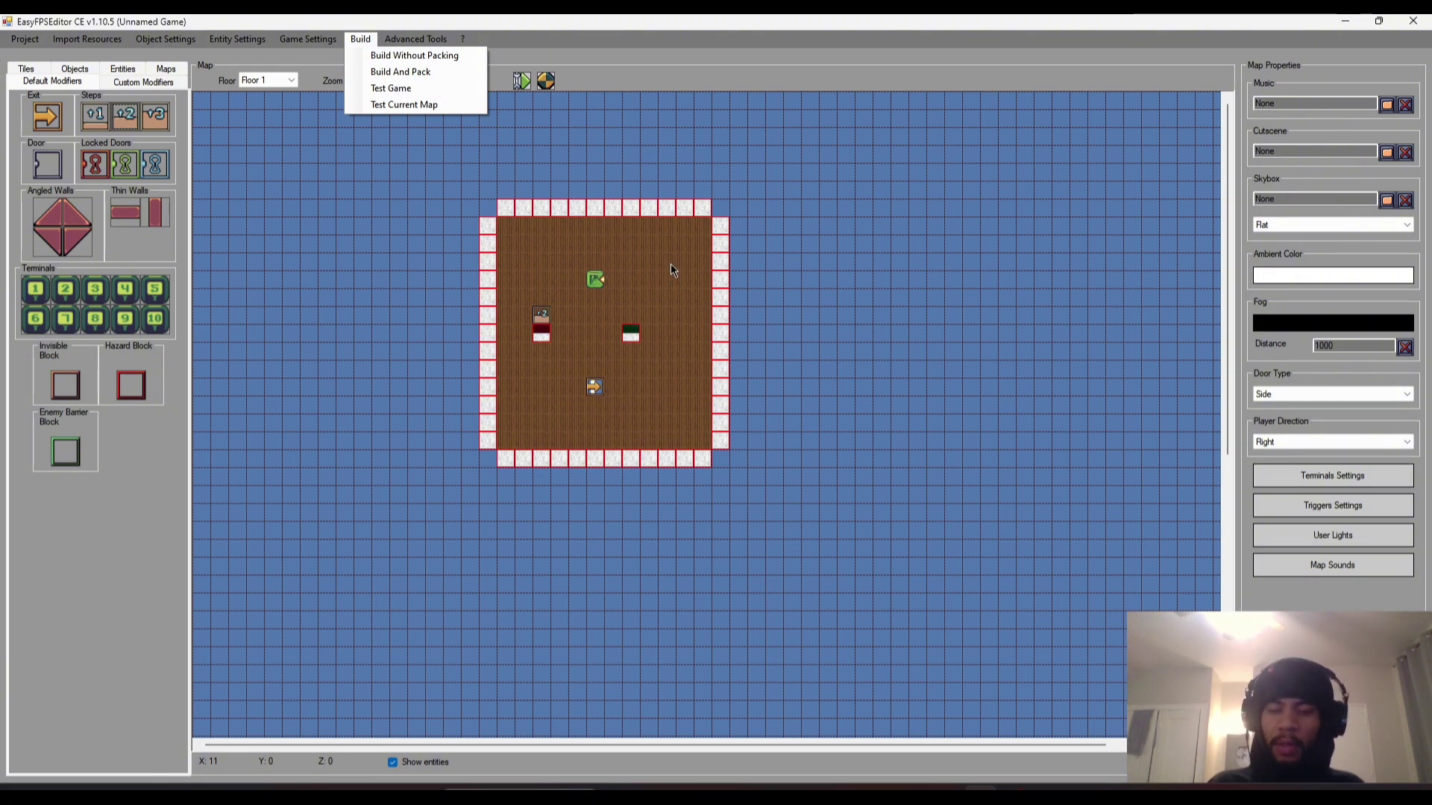
pyautogui.click(422, 105)
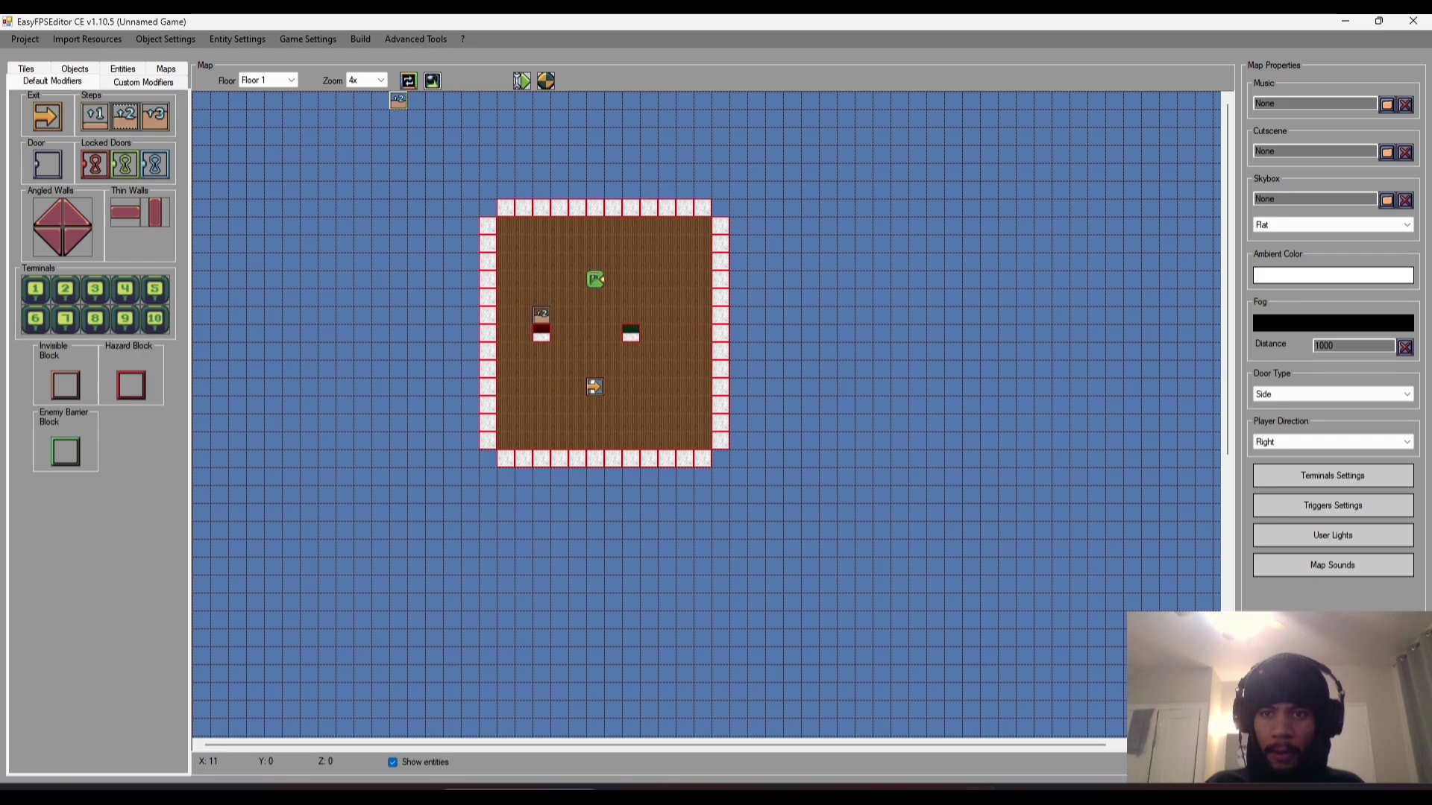
pyautogui.press('Right')
pyautogui.press('Up')
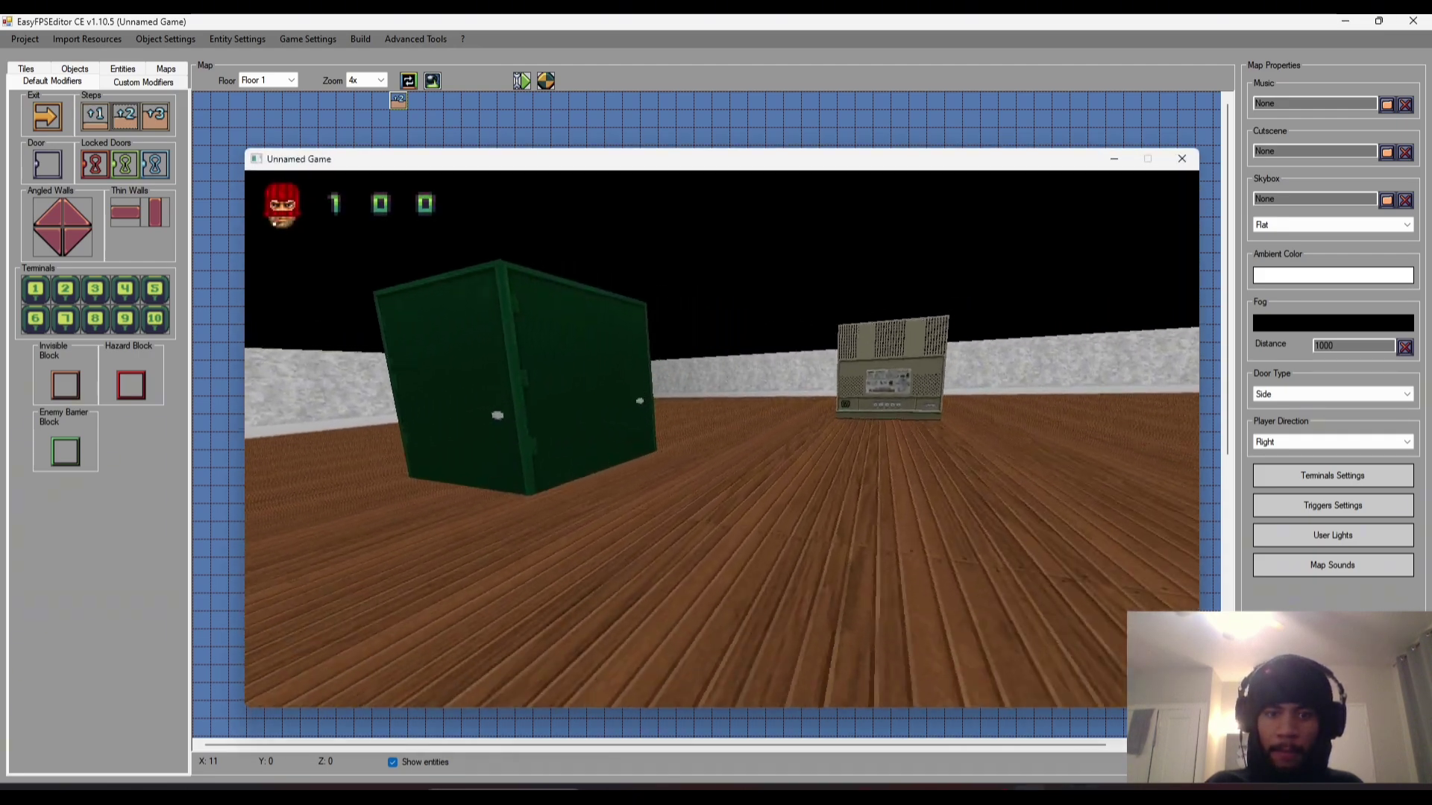
pyautogui.press('Right')
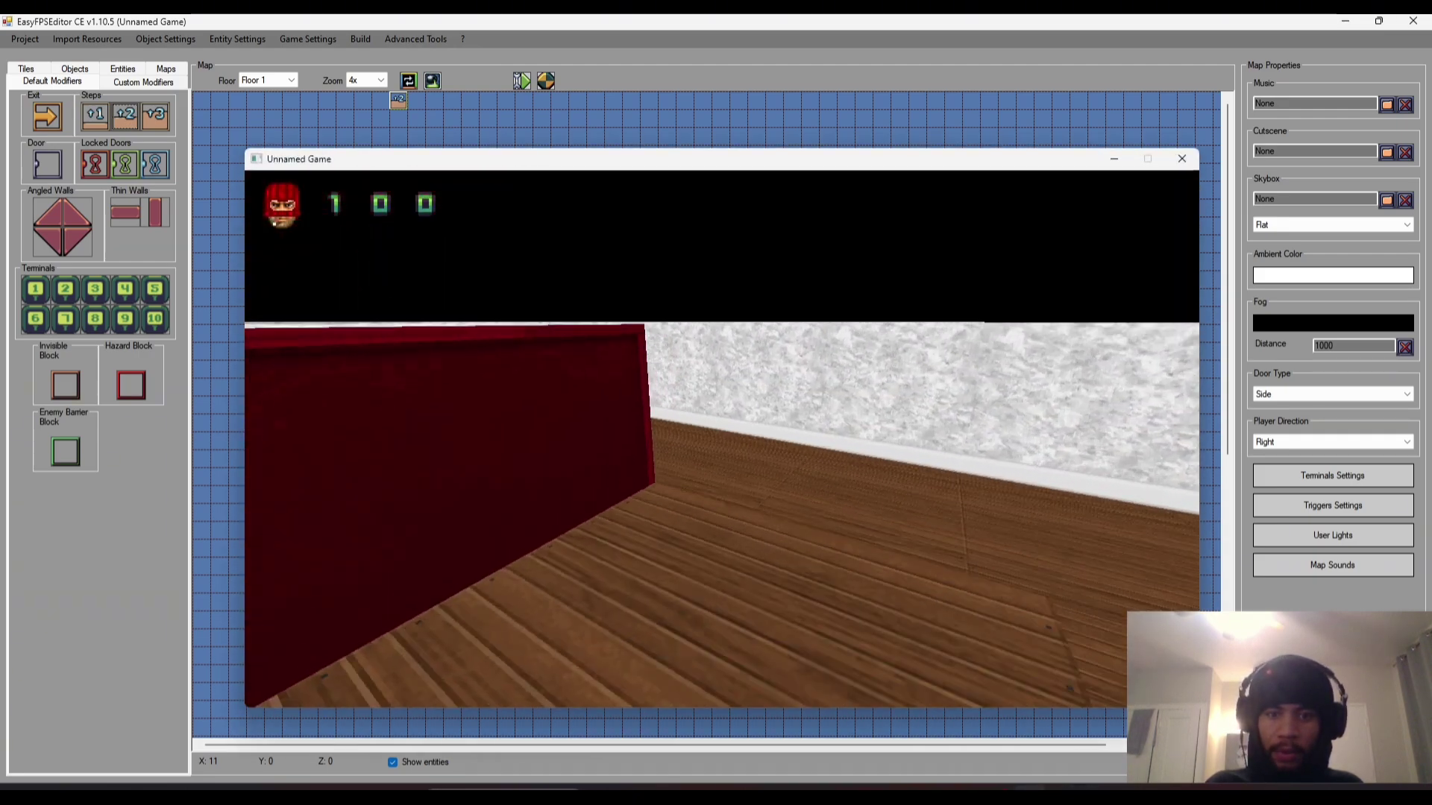
pyautogui.press('Up')
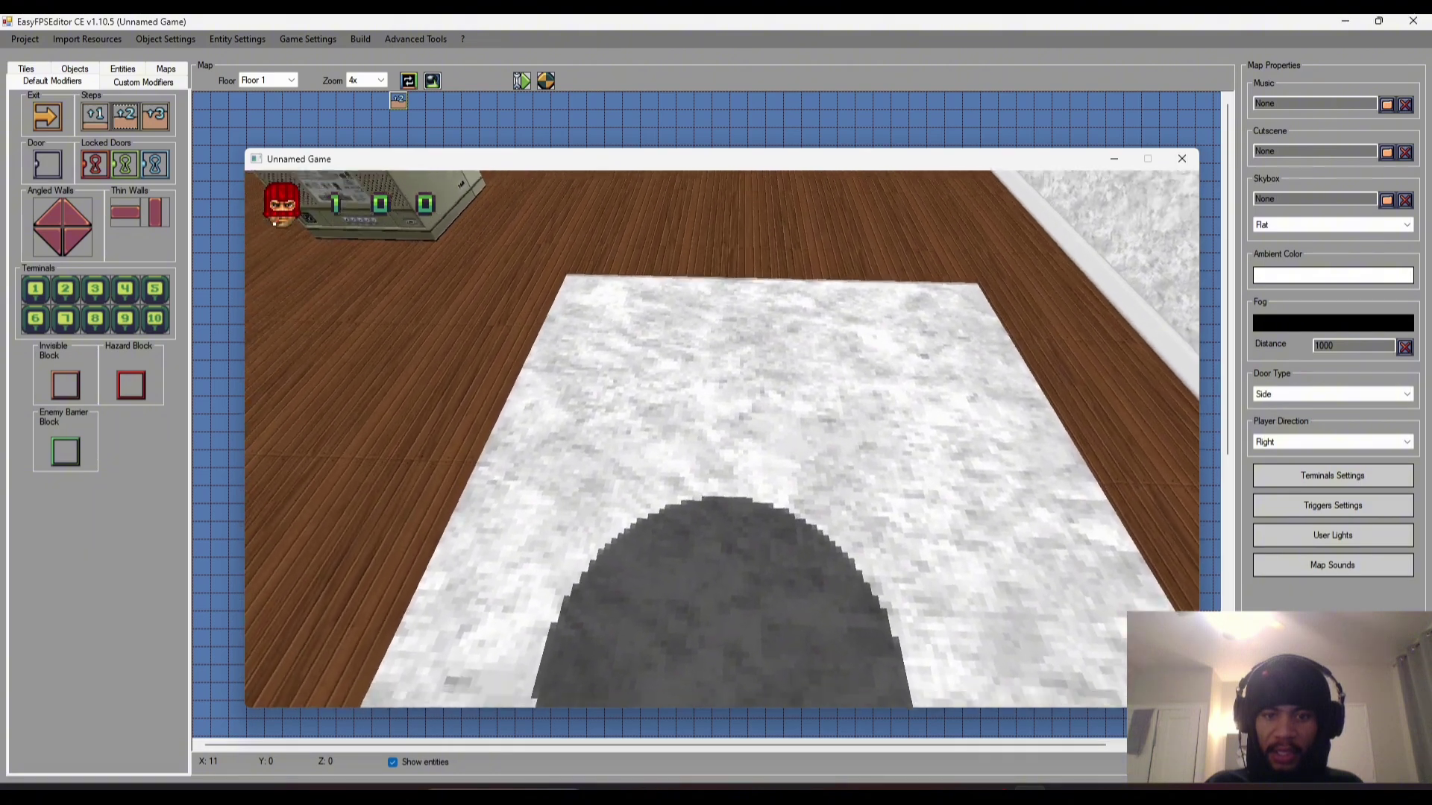
pyautogui.press('Down')
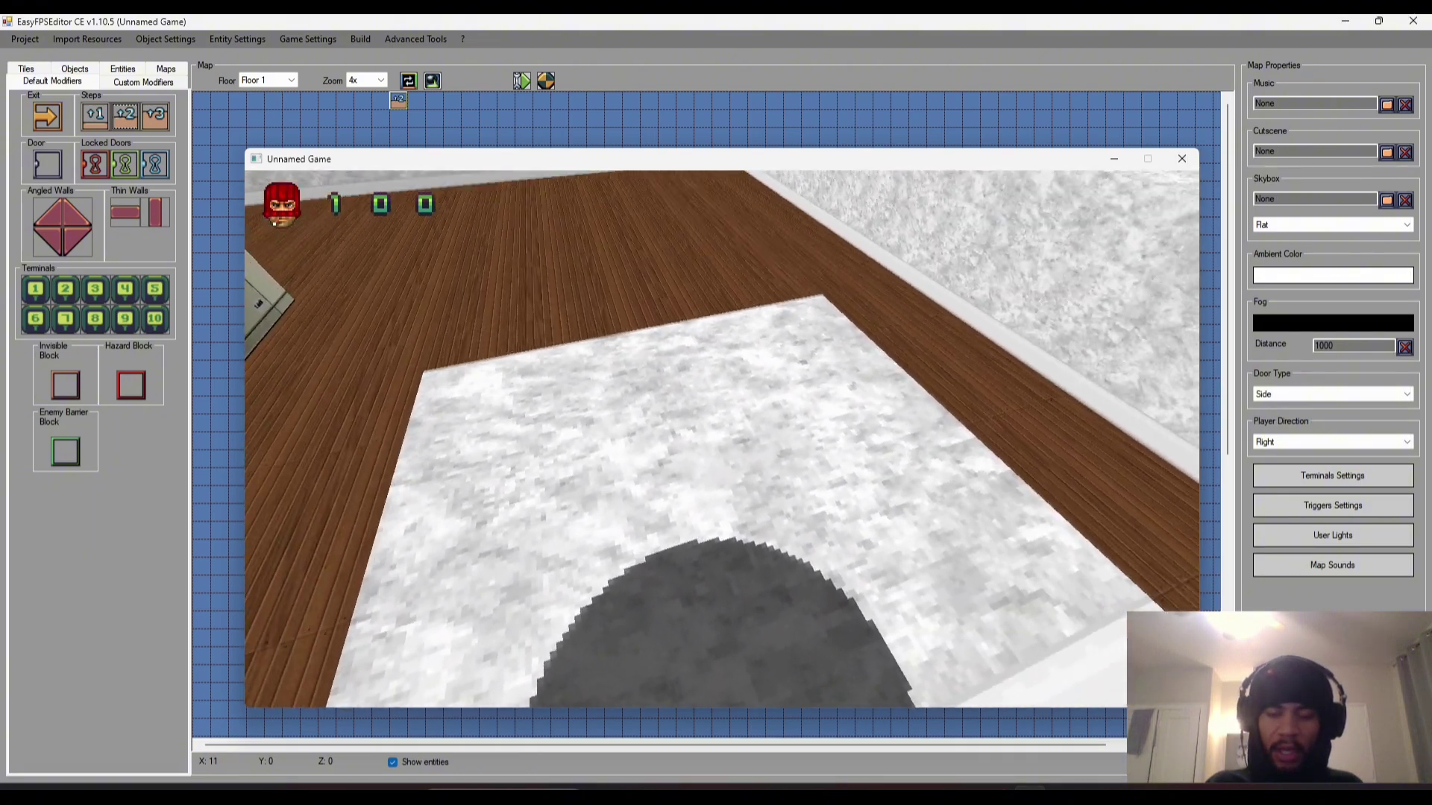
pyautogui.press('Left')
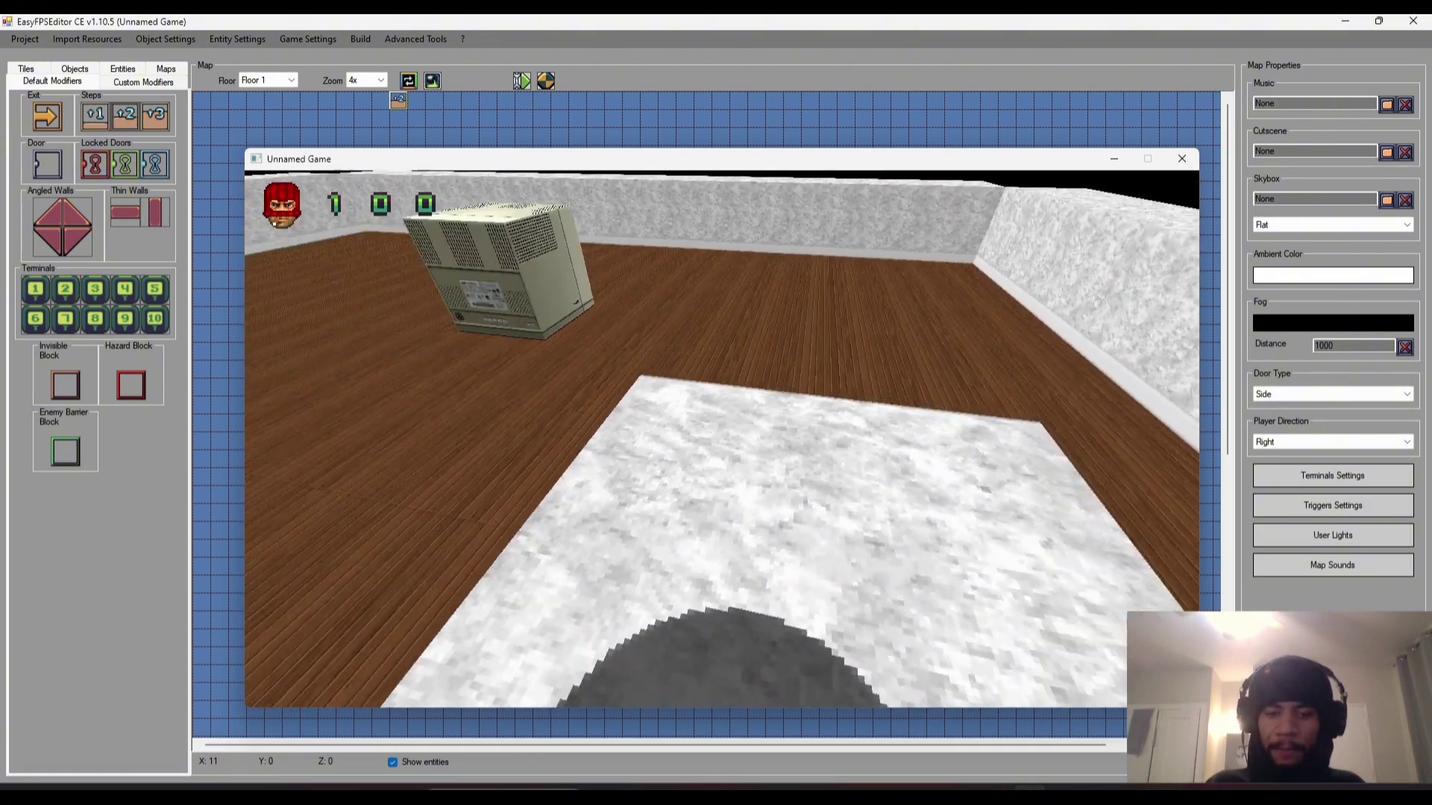
# - Walk around the red door and computer blocks to view their side textures in-game, and quit the test run
pyautogui.press('Right')
pyautogui.press('Up')
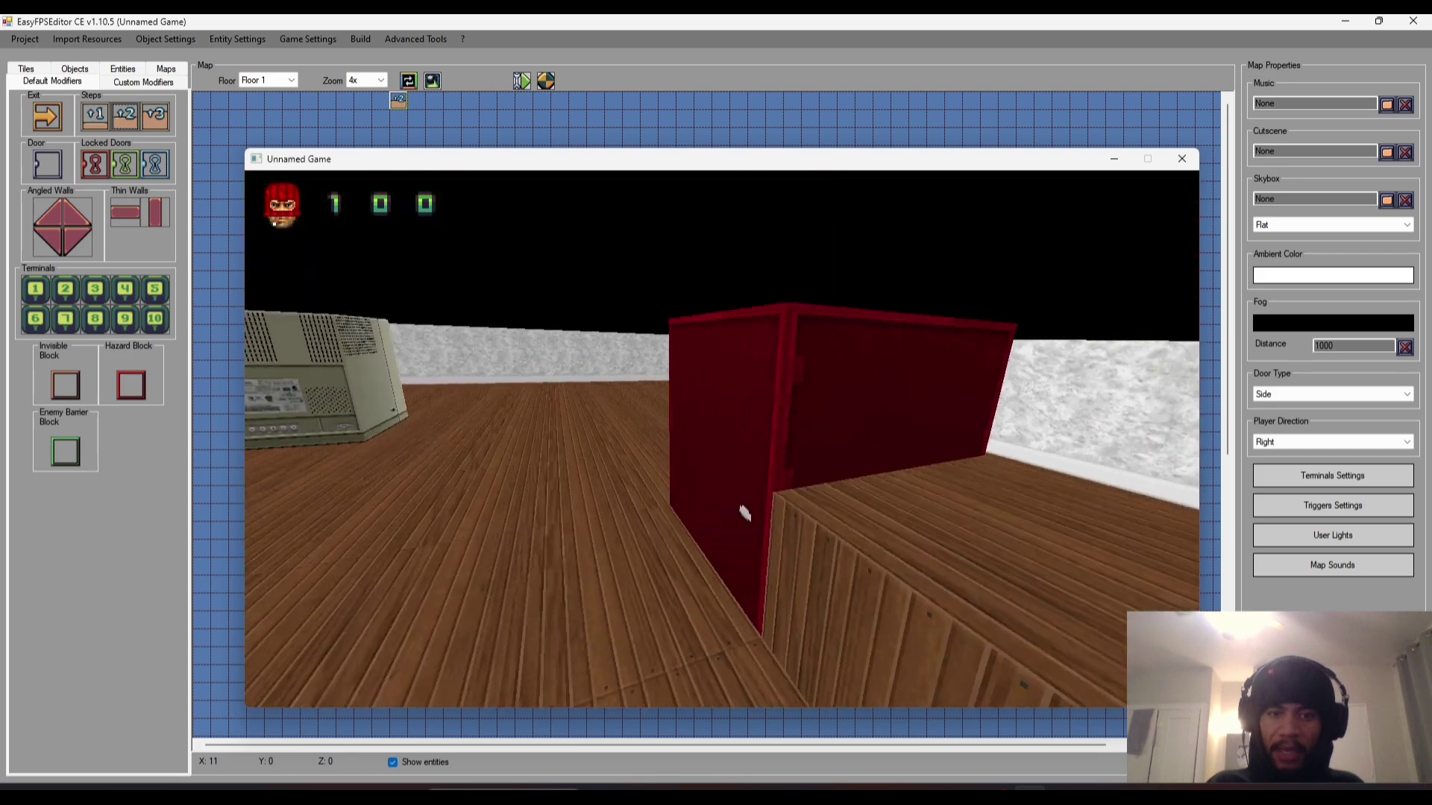
pyautogui.press('Left')
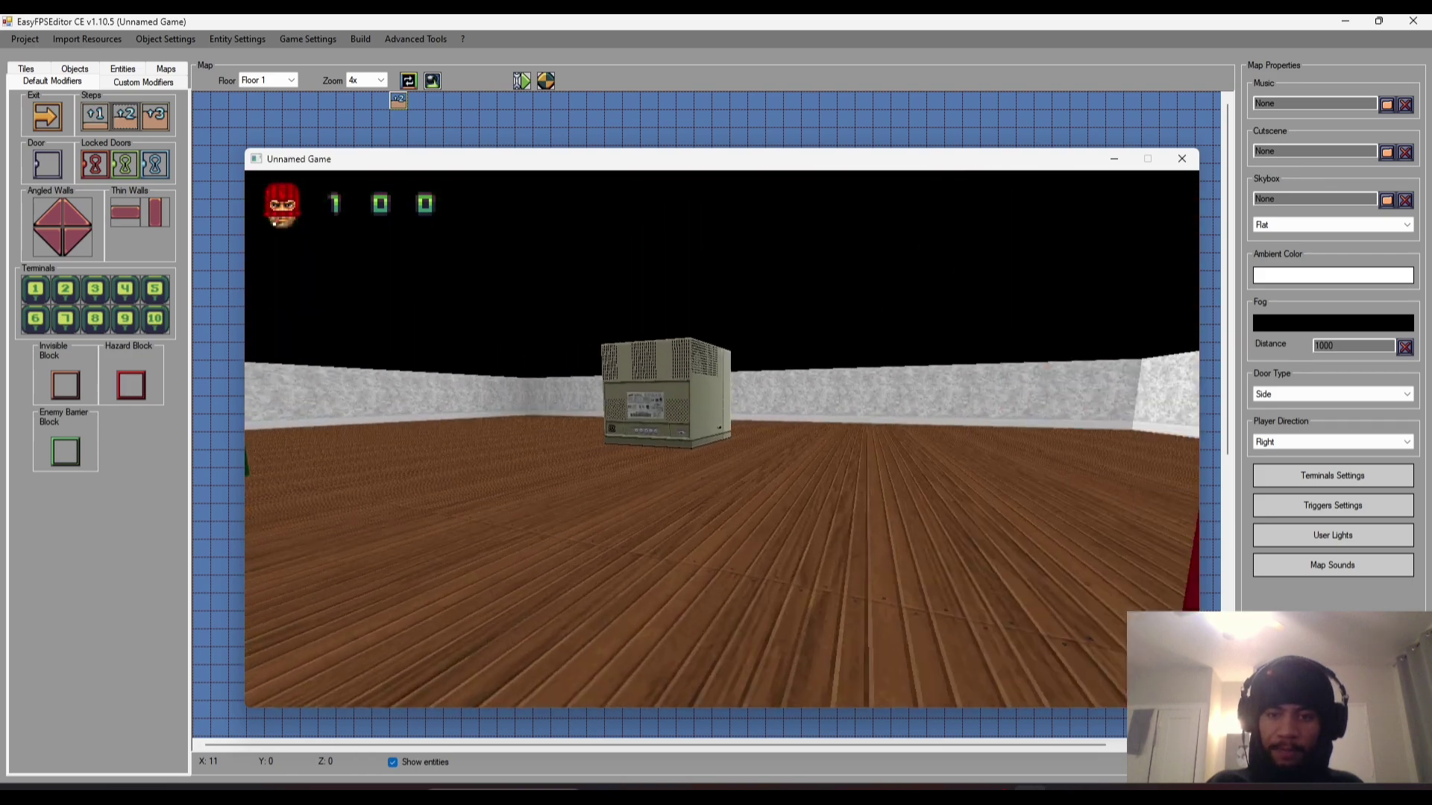
pyautogui.press('Left')
pyautogui.press('Up')
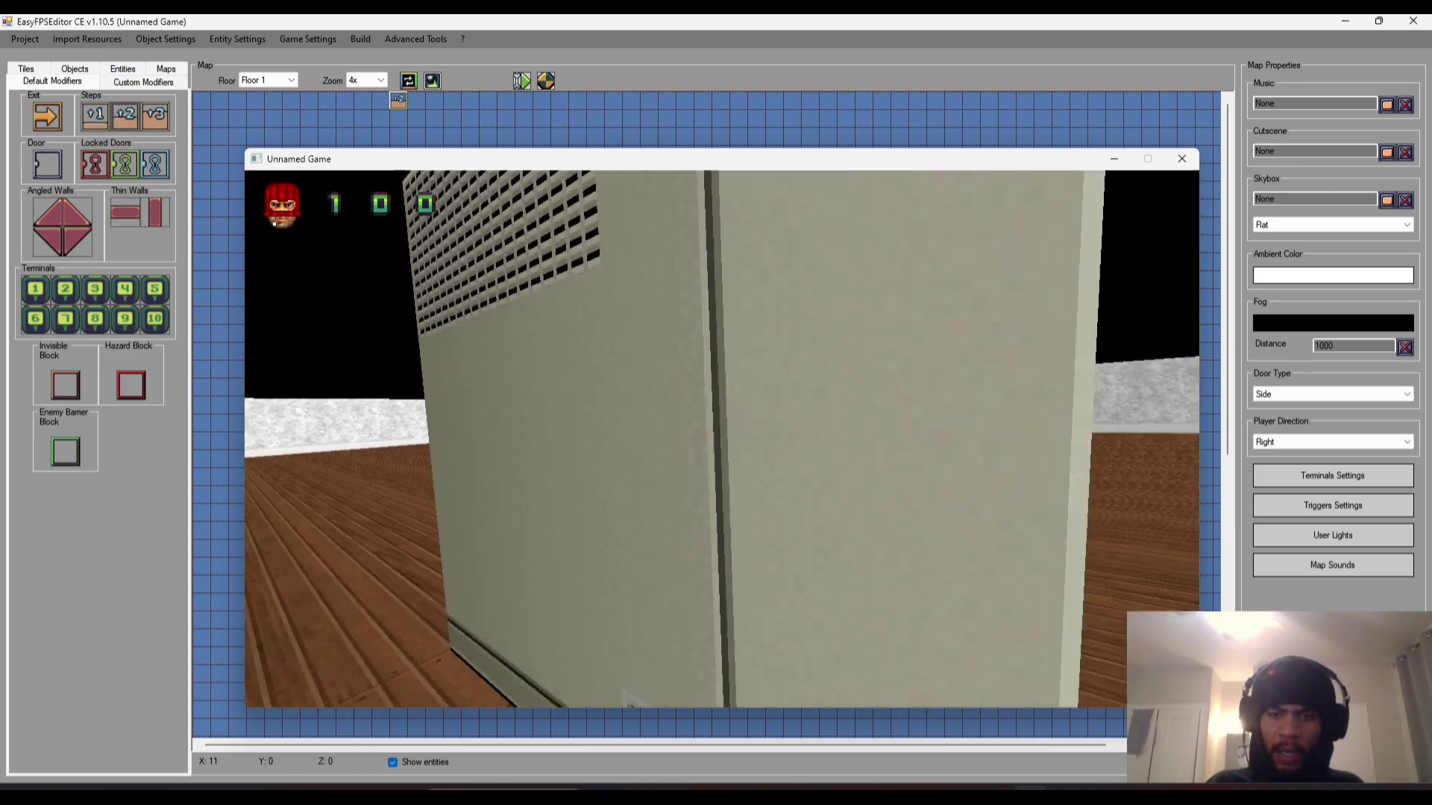
pyautogui.press('Down')
pyautogui.press('Left')
pyautogui.press('Right')
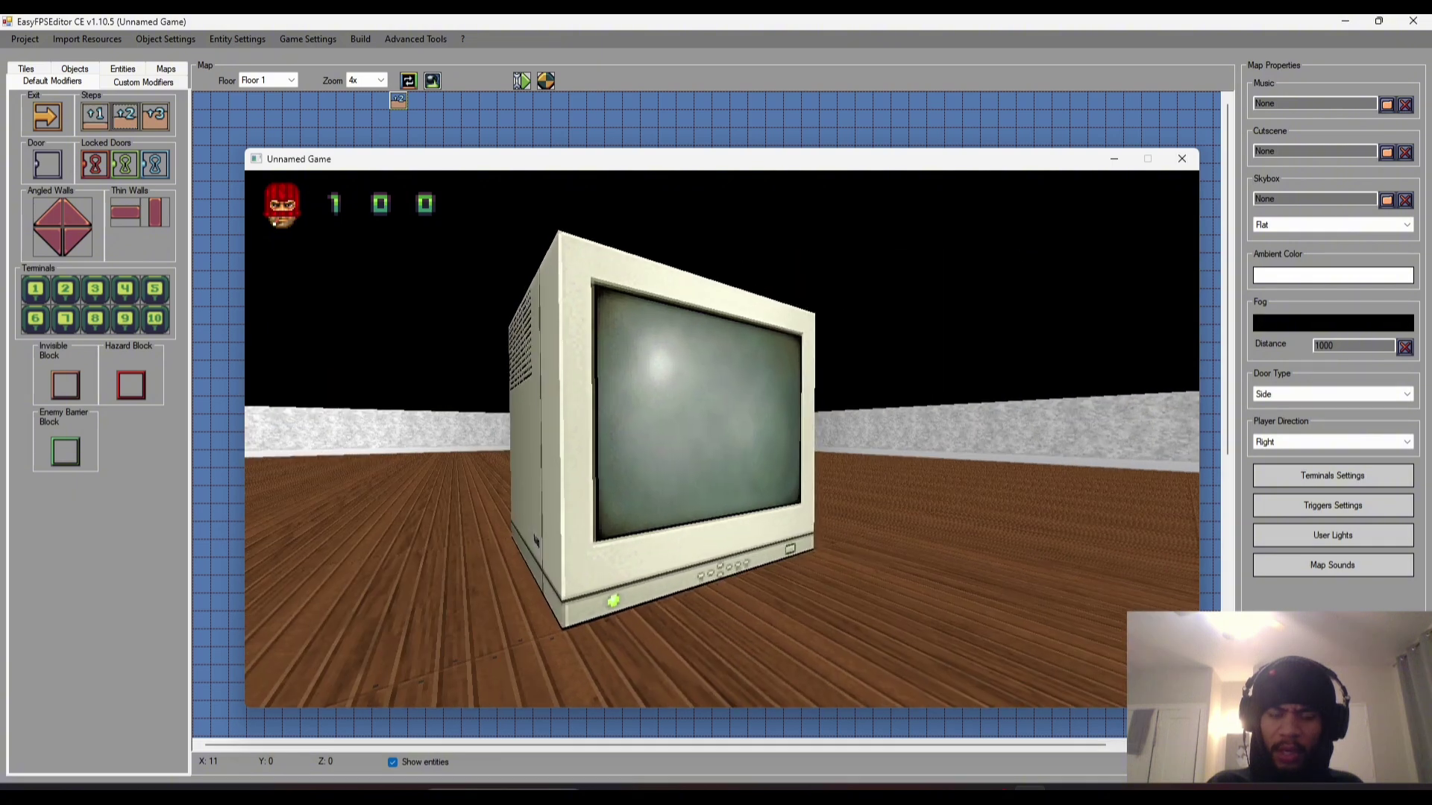
pyautogui.press('Left')
pyautogui.press('Down')
pyautogui.press('Right')
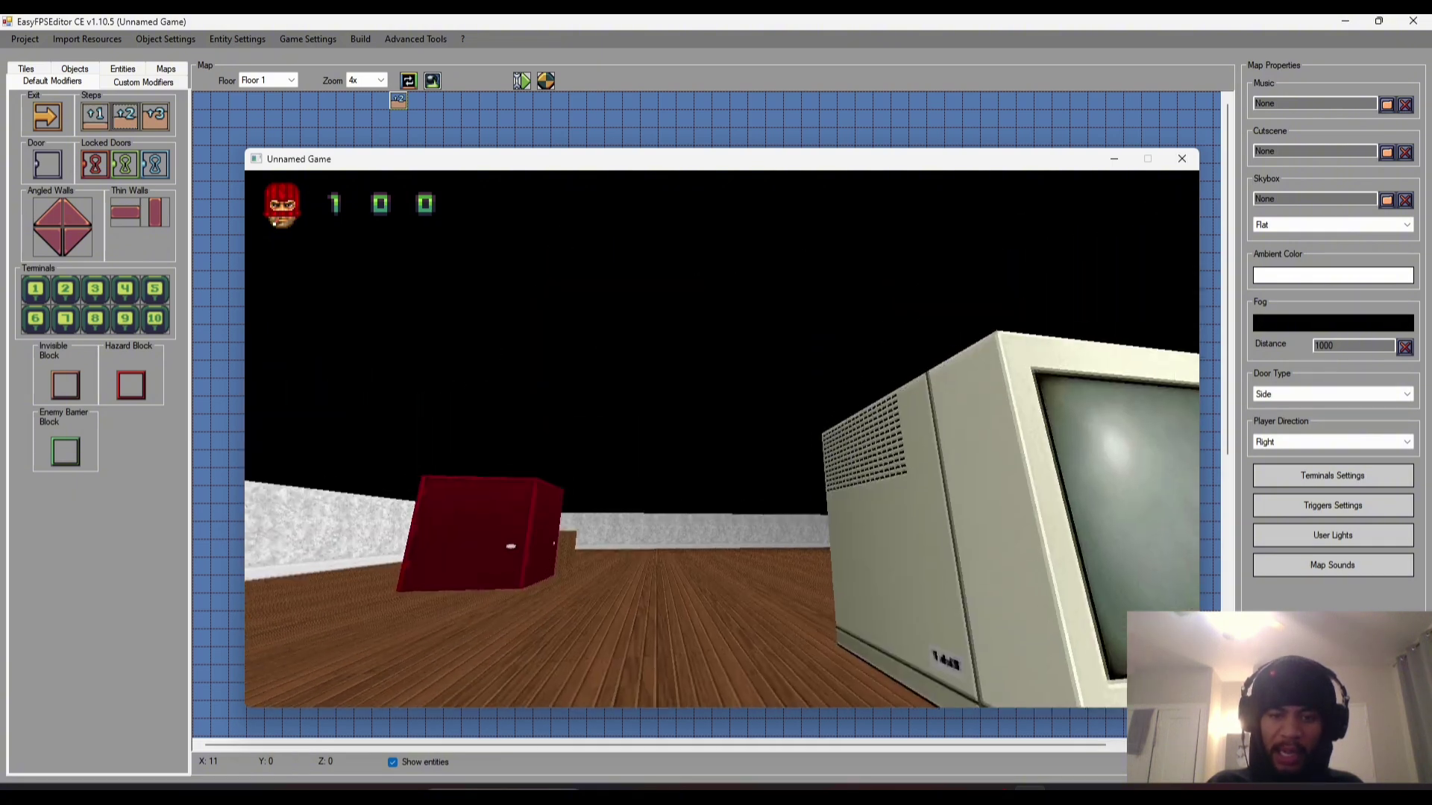
pyautogui.press('Escape')
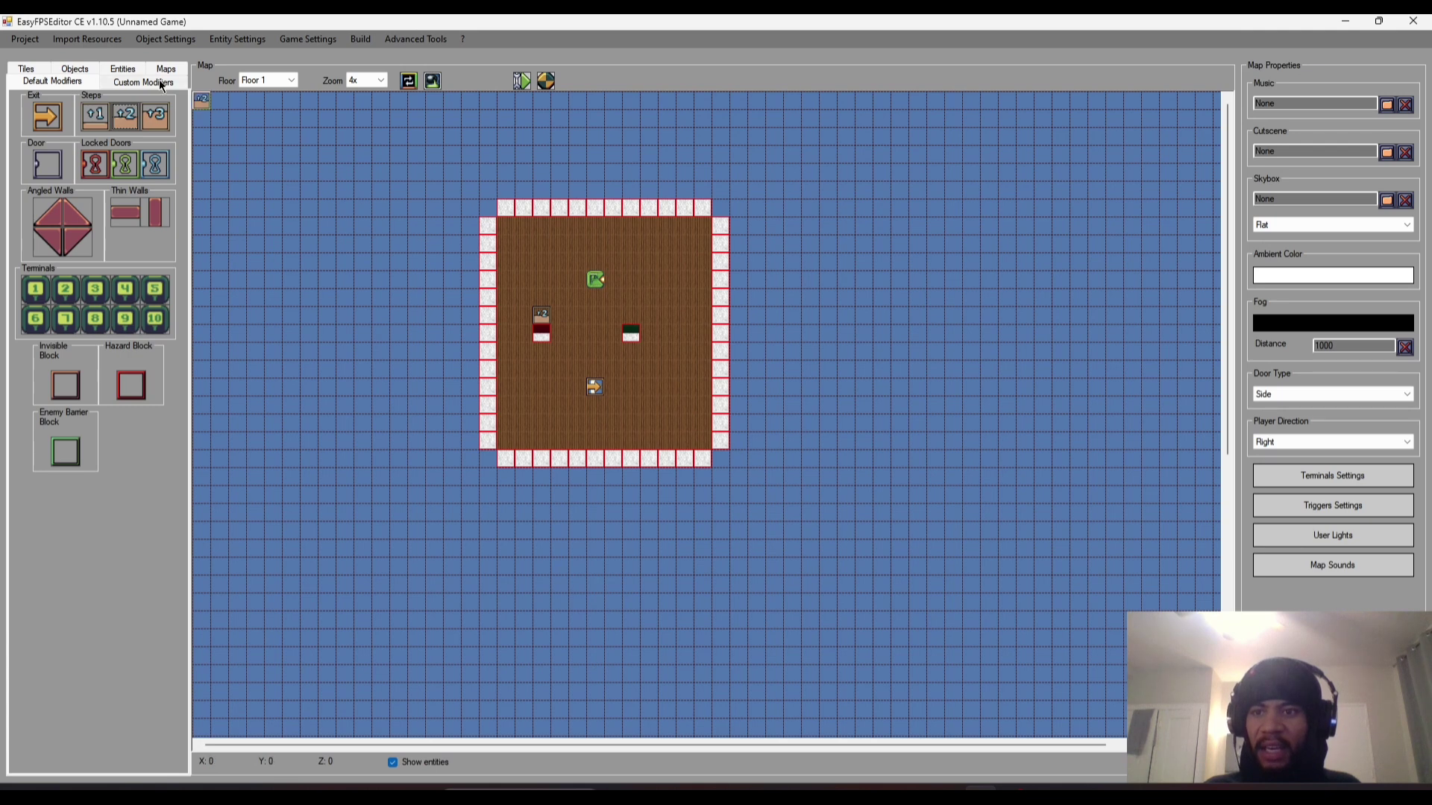
# - Open the TestArea.eem map for editing
pyautogui.click(119, 82)
pyautogui.click(166, 68)
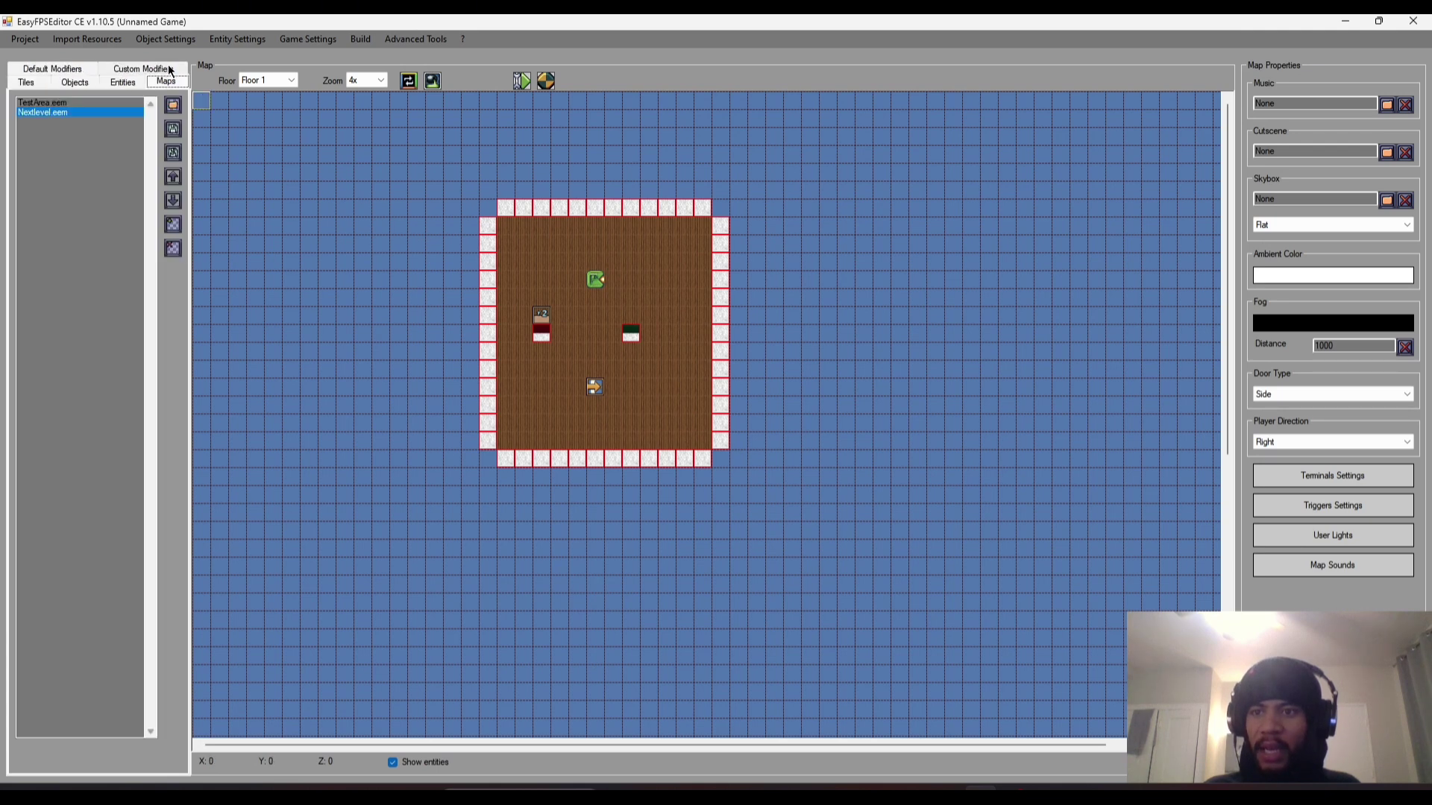
pyautogui.click(113, 104)
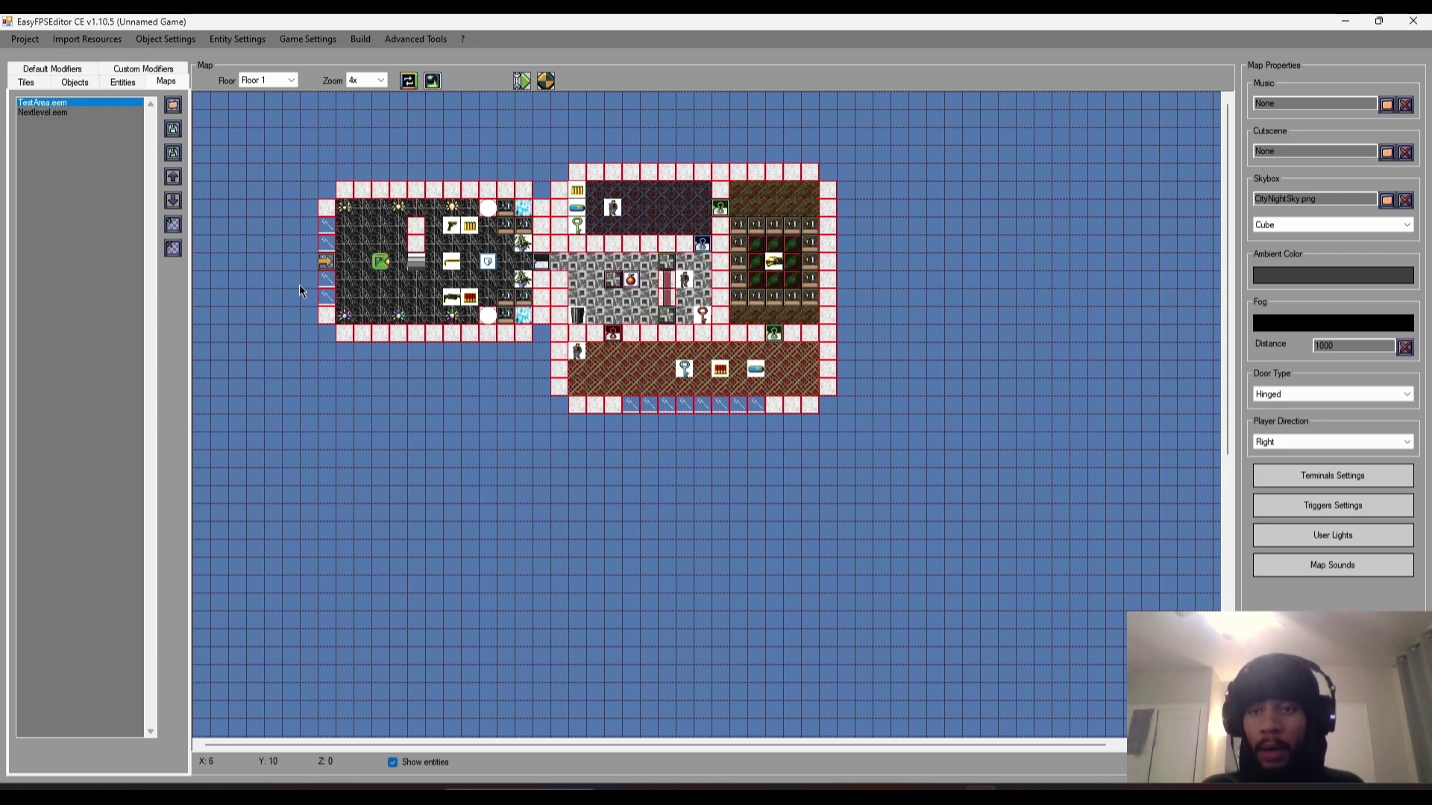
pyautogui.click(361, 38)
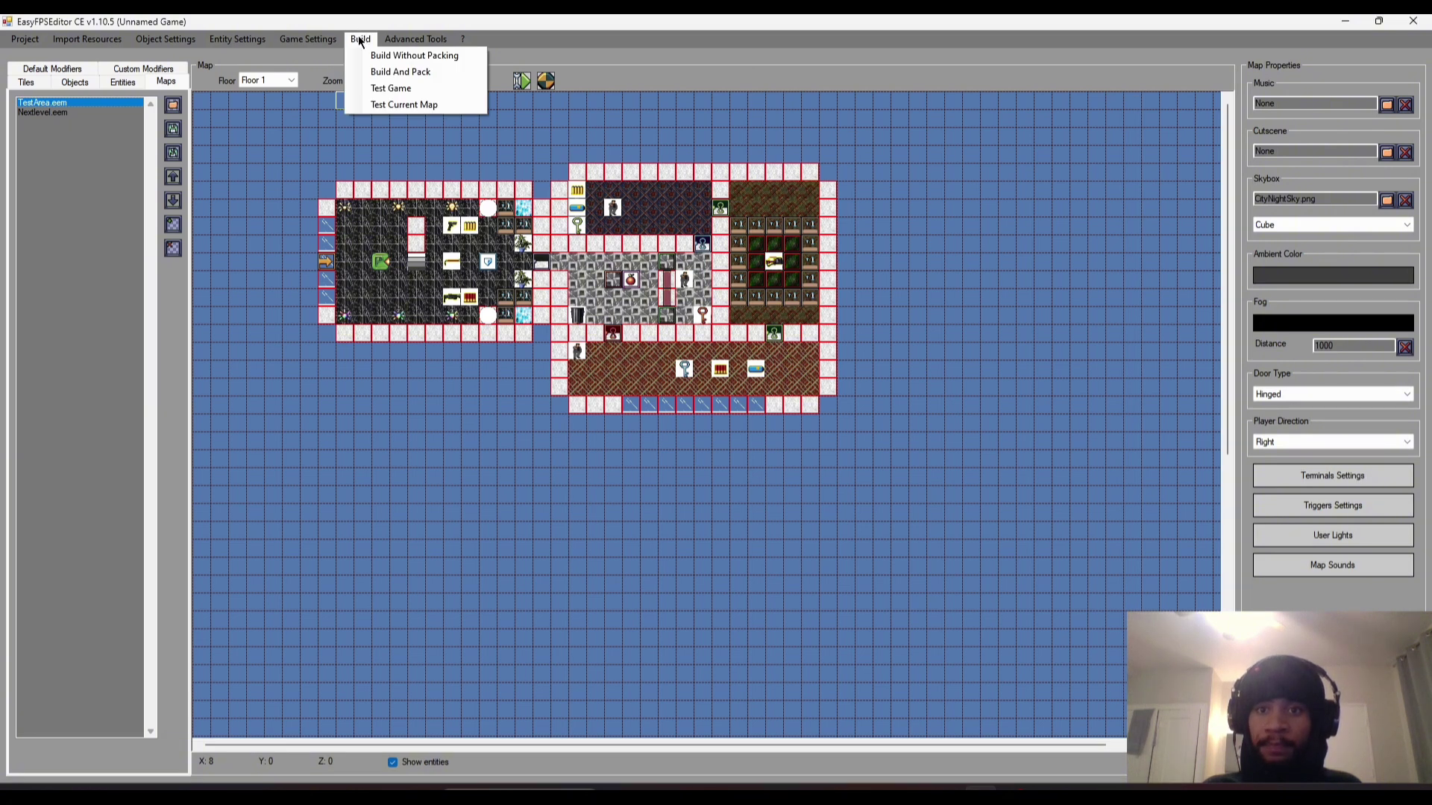
pyautogui.click(359, 40)
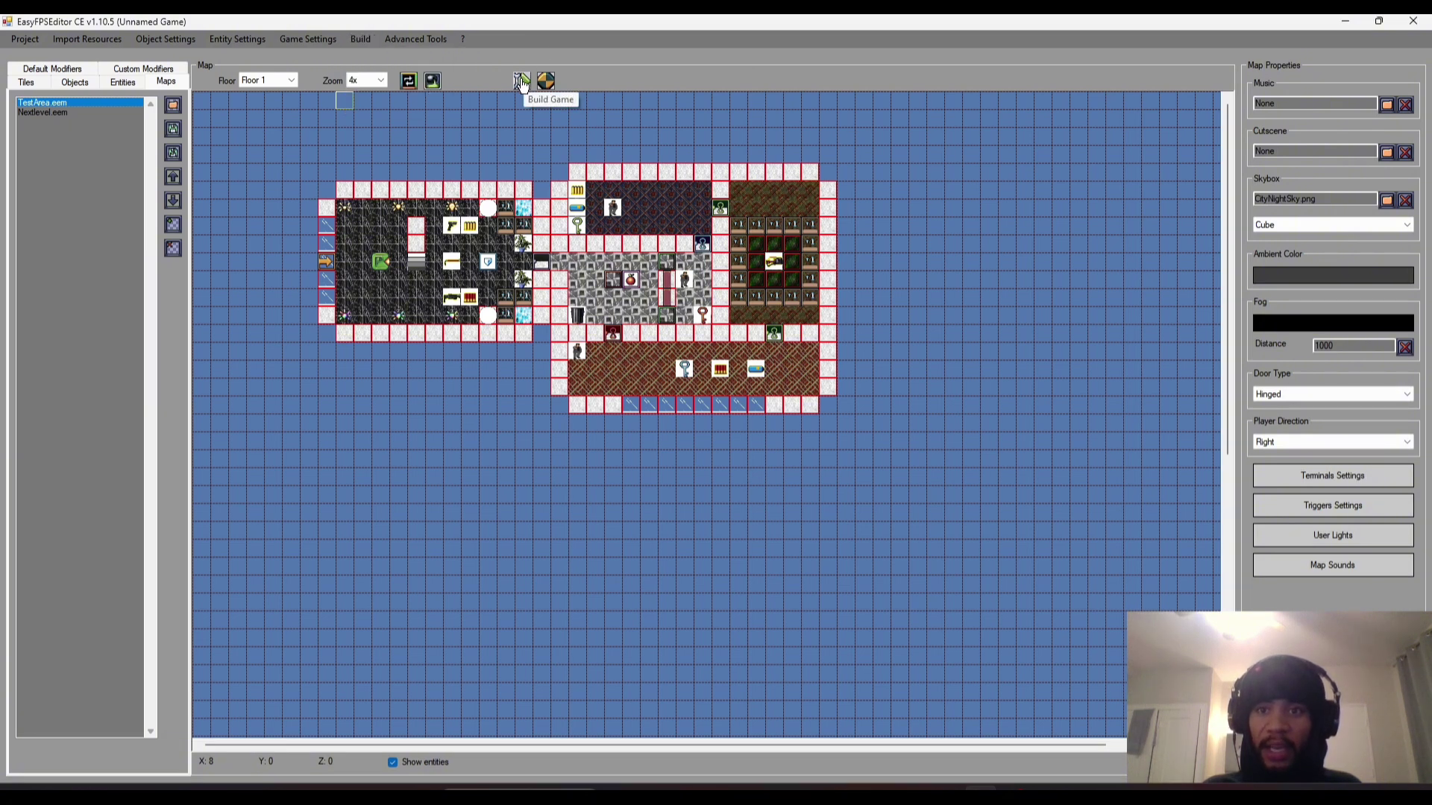
pyautogui.click(359, 40)
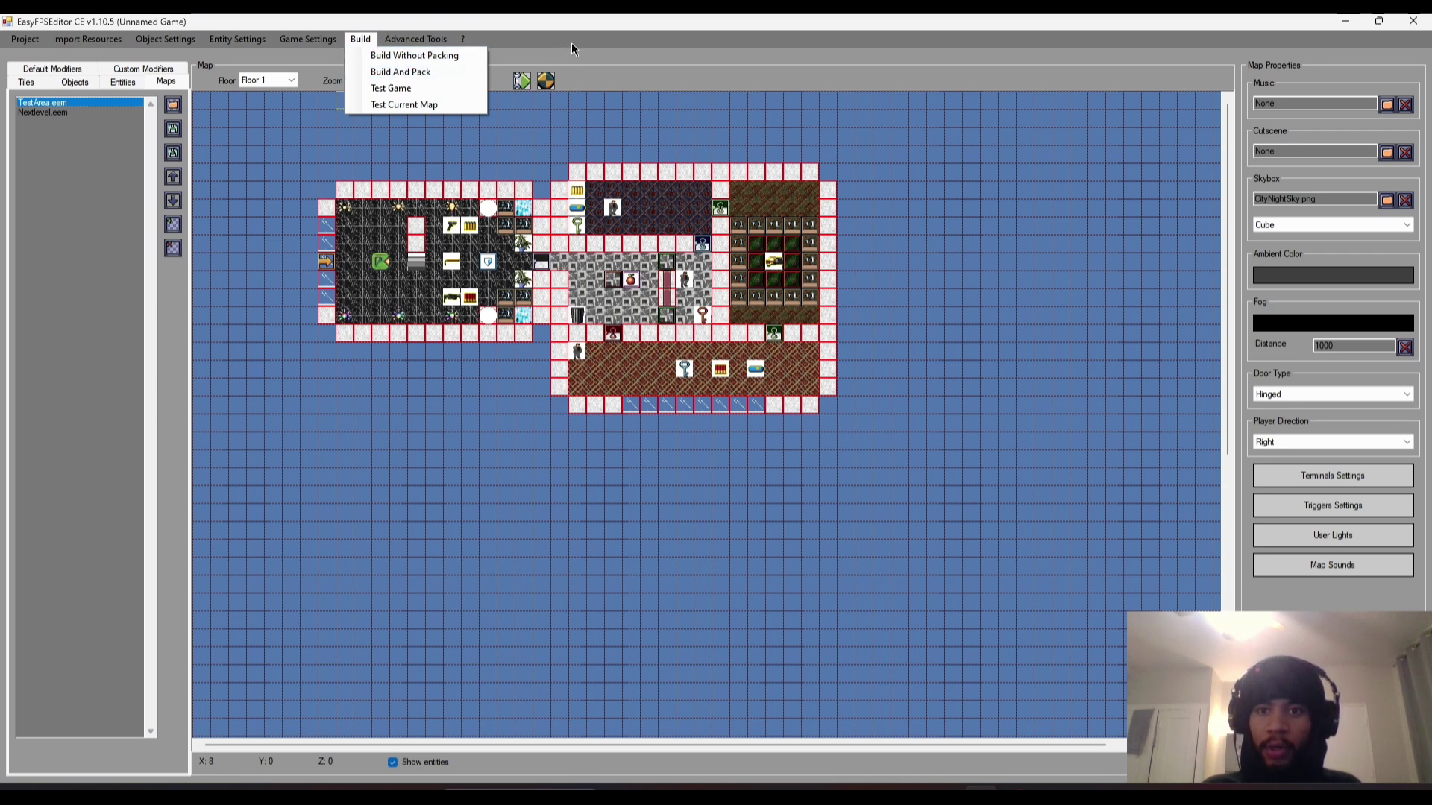
pyautogui.click(585, 82)
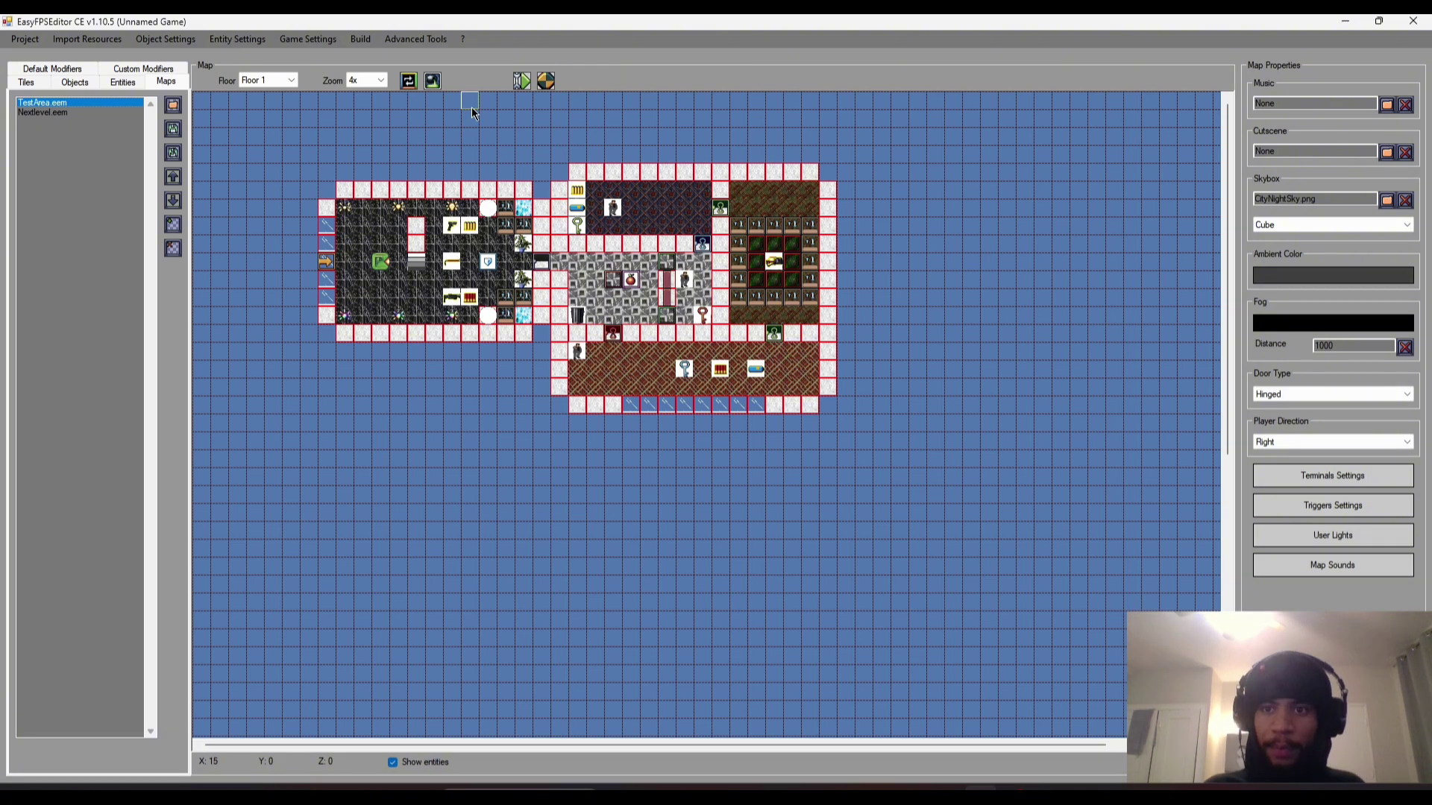
# - Set the game name to ShootingGame in the Game Info Configurator, look over the starting weapon choices, and accept the settings
pyautogui.click(305, 40)
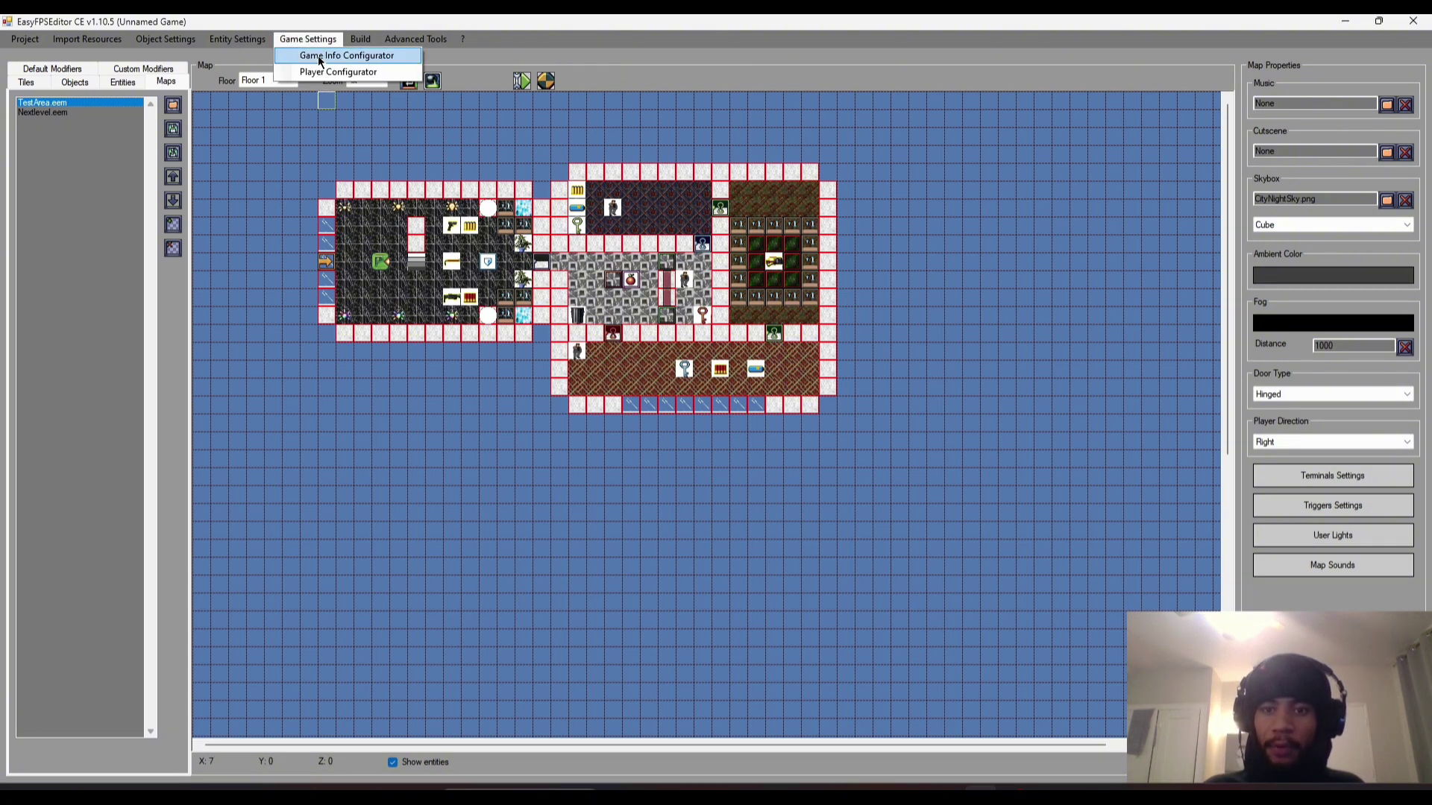
pyautogui.click(319, 56)
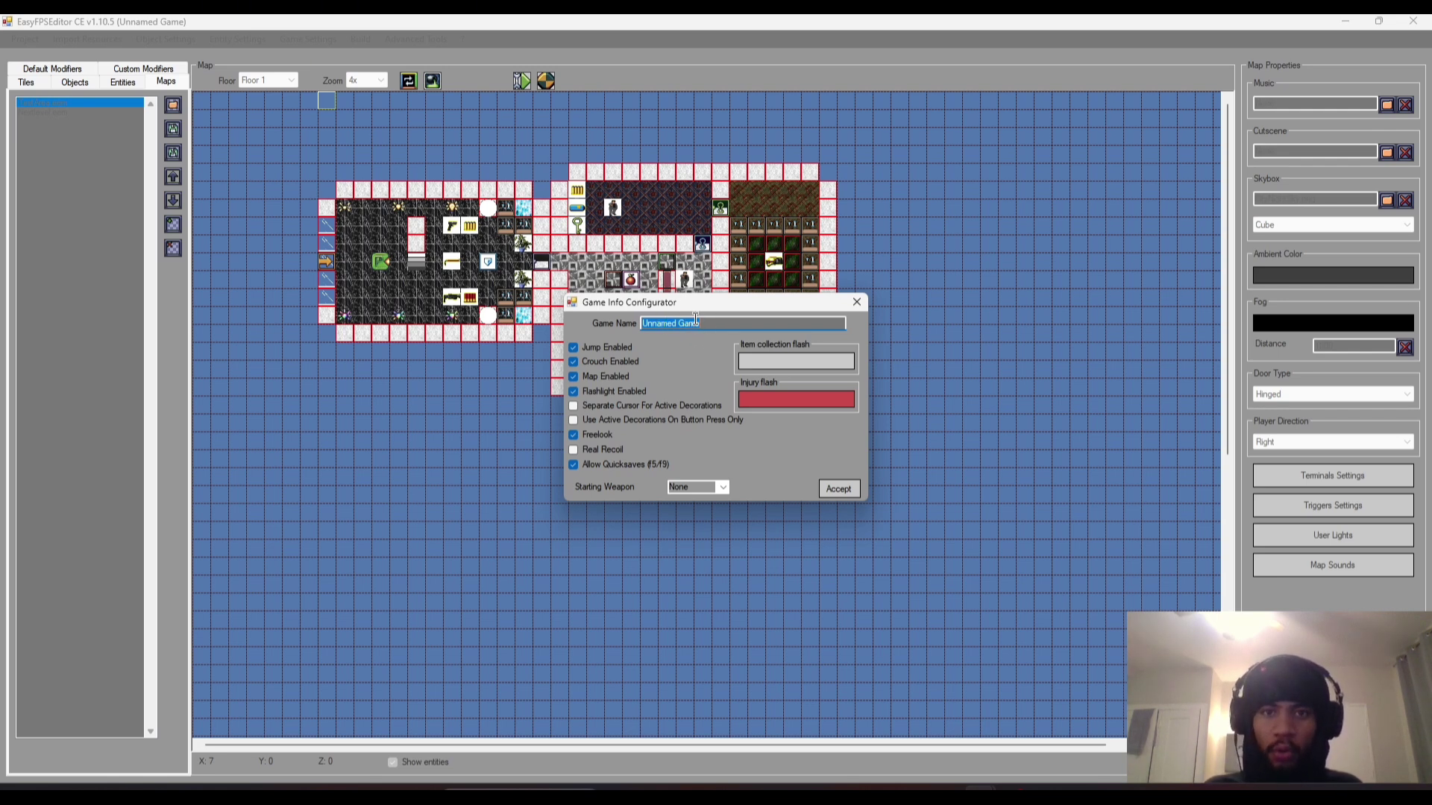
pyautogui.write('ShootingGame')
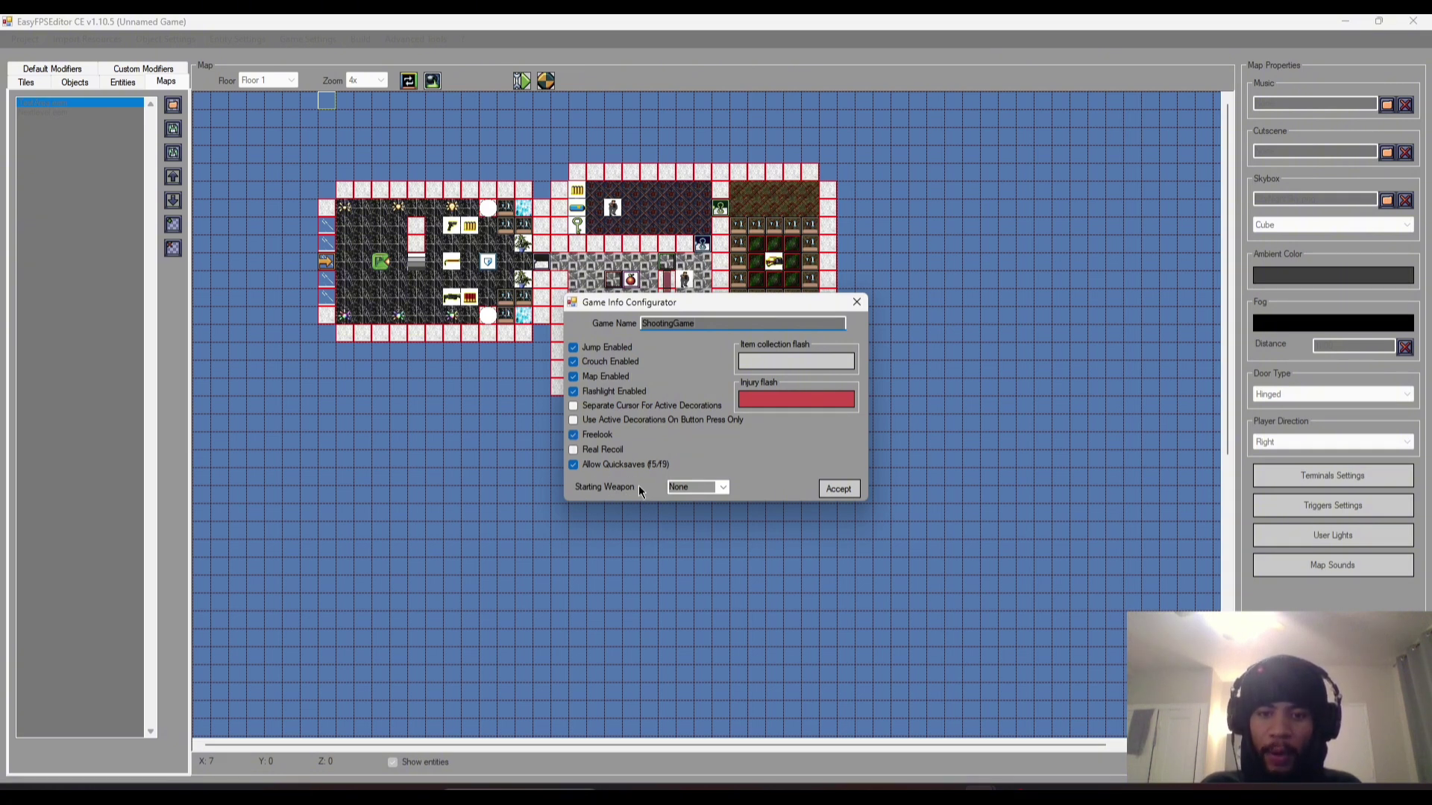
pyautogui.click(719, 487)
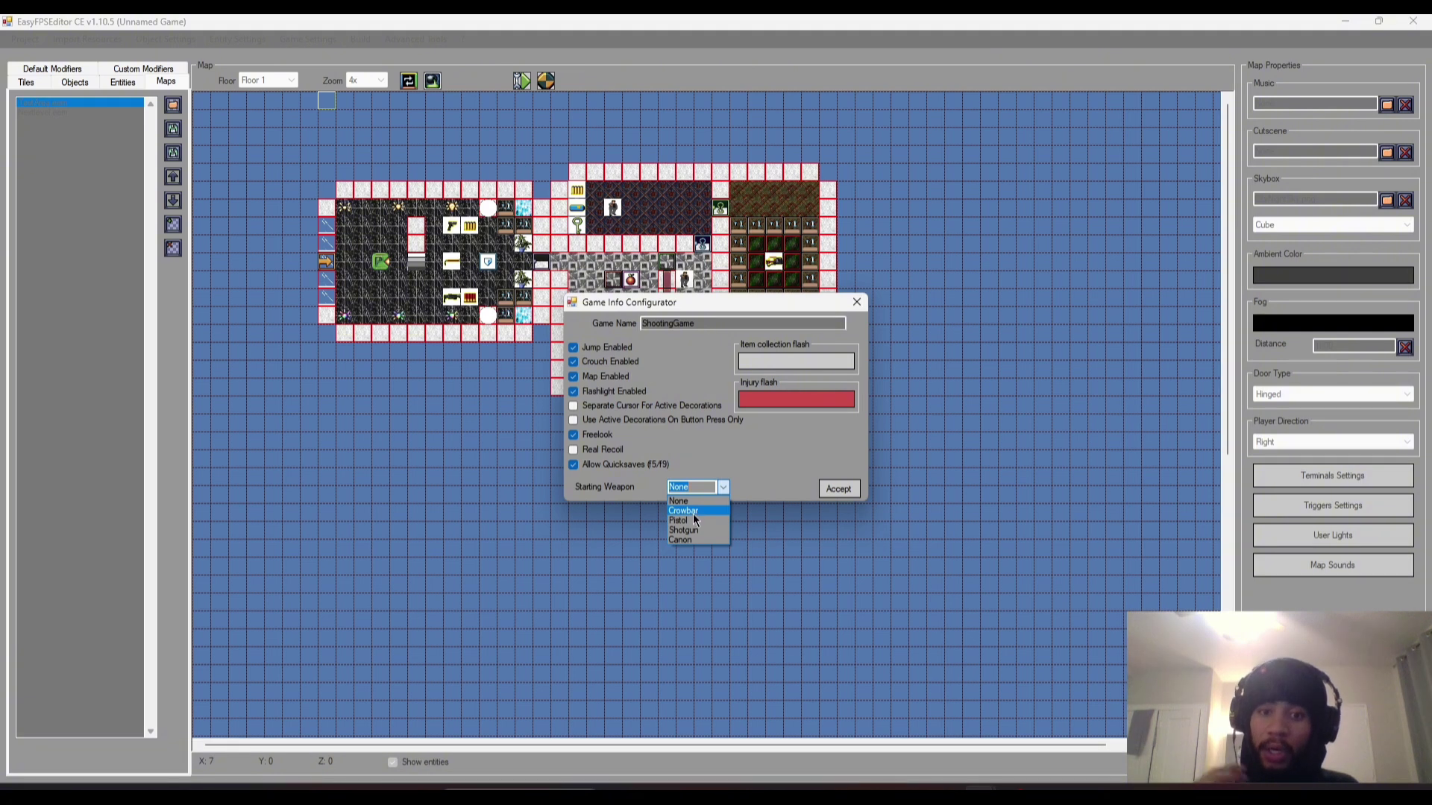
pyautogui.click(738, 462)
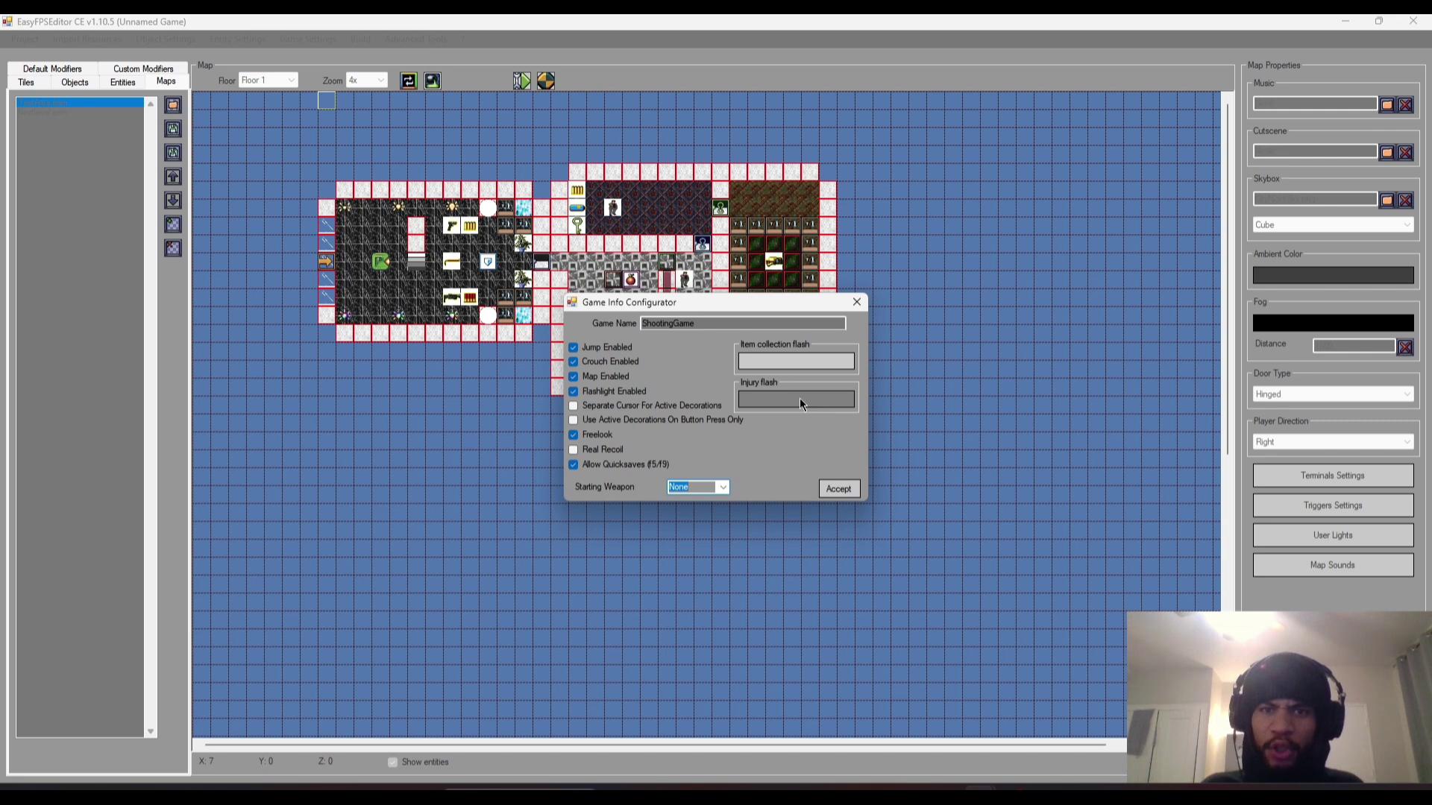
pyautogui.click(799, 397)
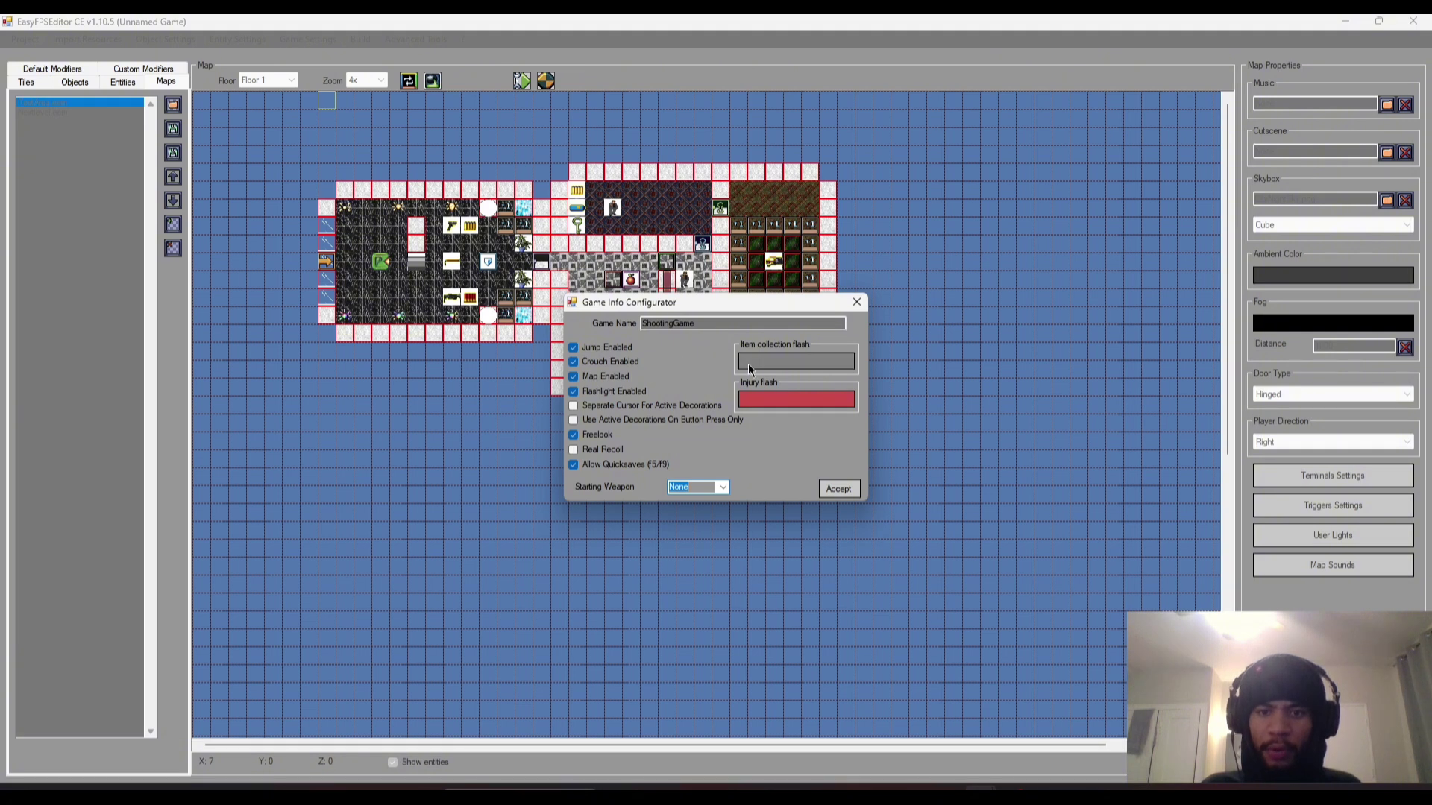
pyautogui.click(845, 493)
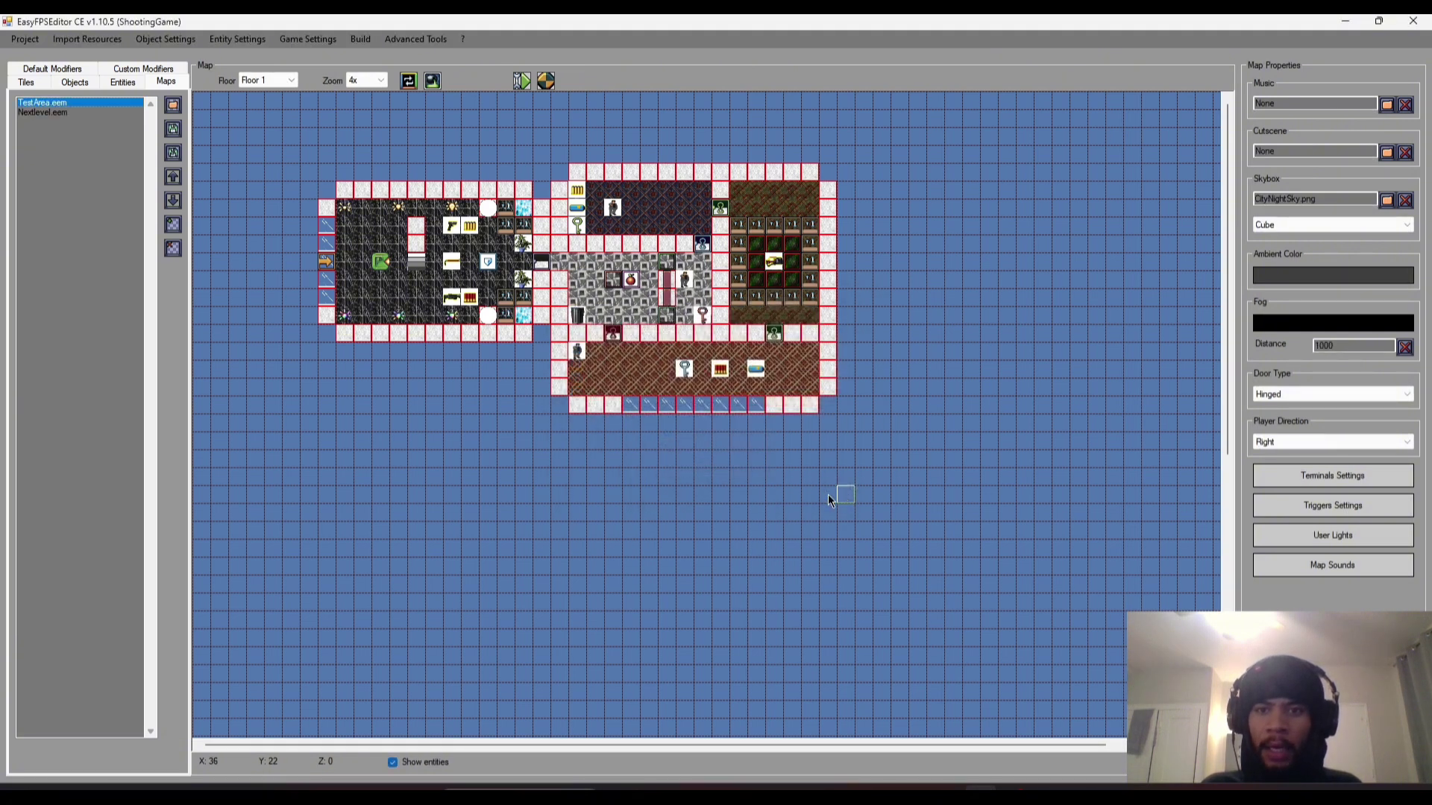
# - Build and pack the game project, and dismiss the build message
pyautogui.click(360, 39)
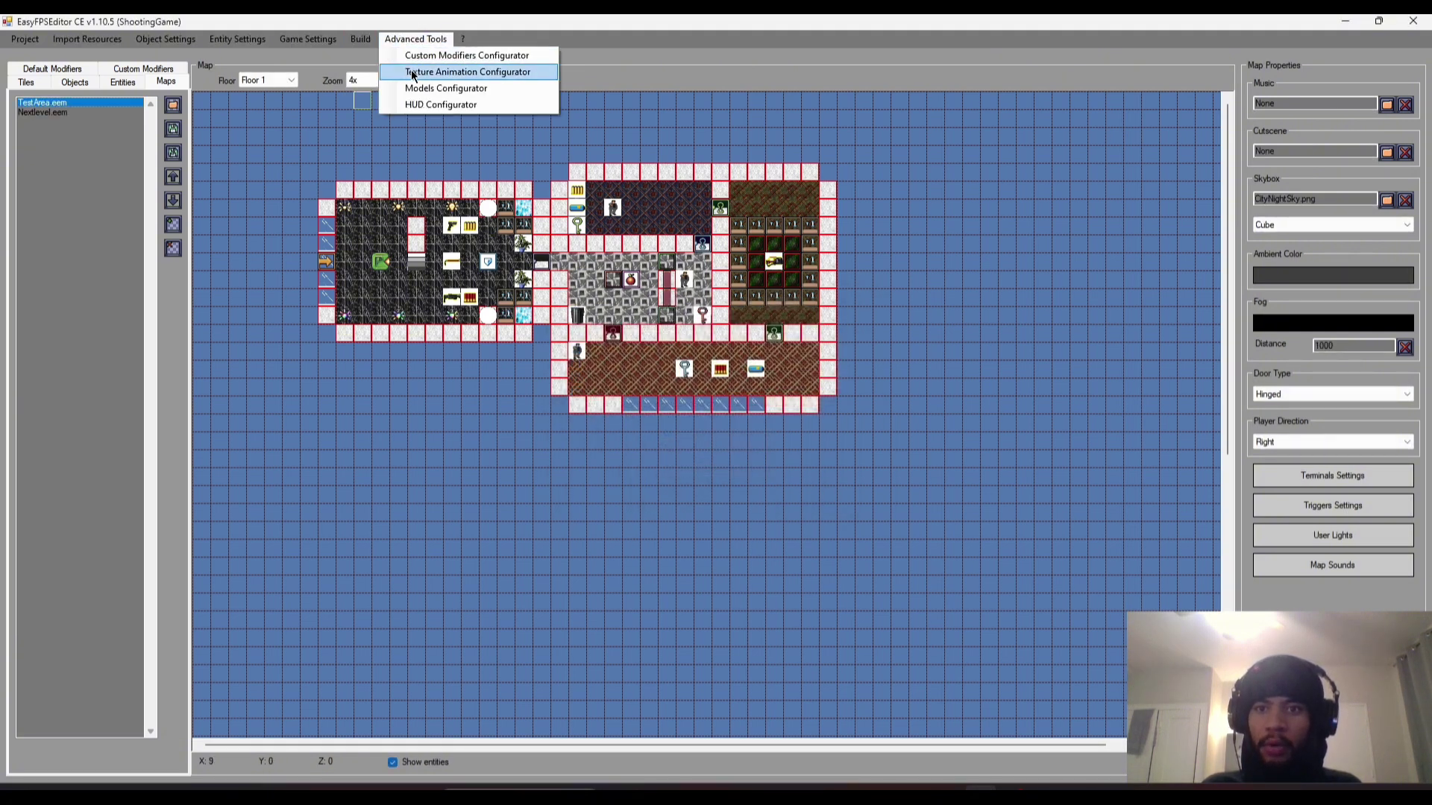
pyautogui.press('Escape')
pyautogui.hotkey('ctrl', 's')
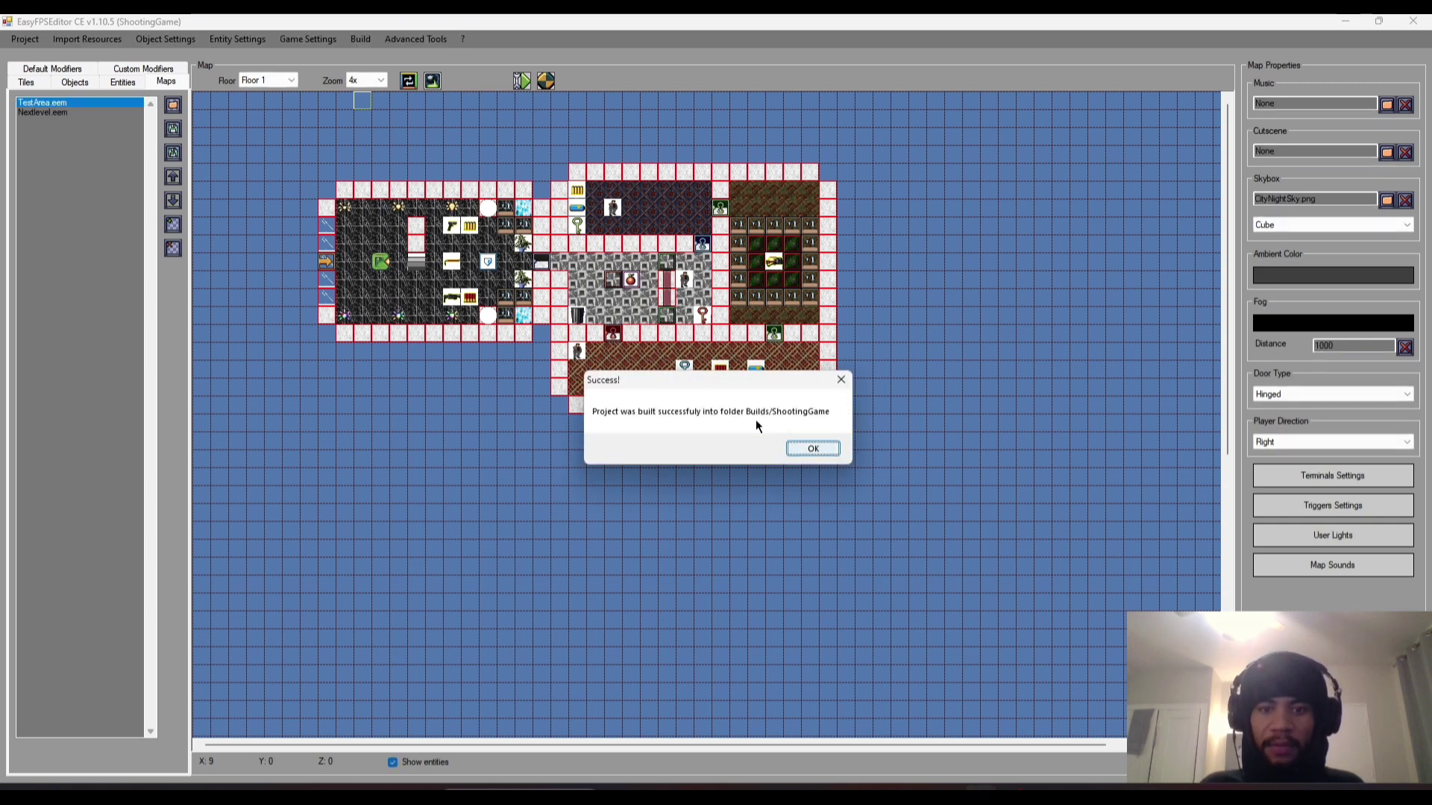
pyautogui.click(814, 448)
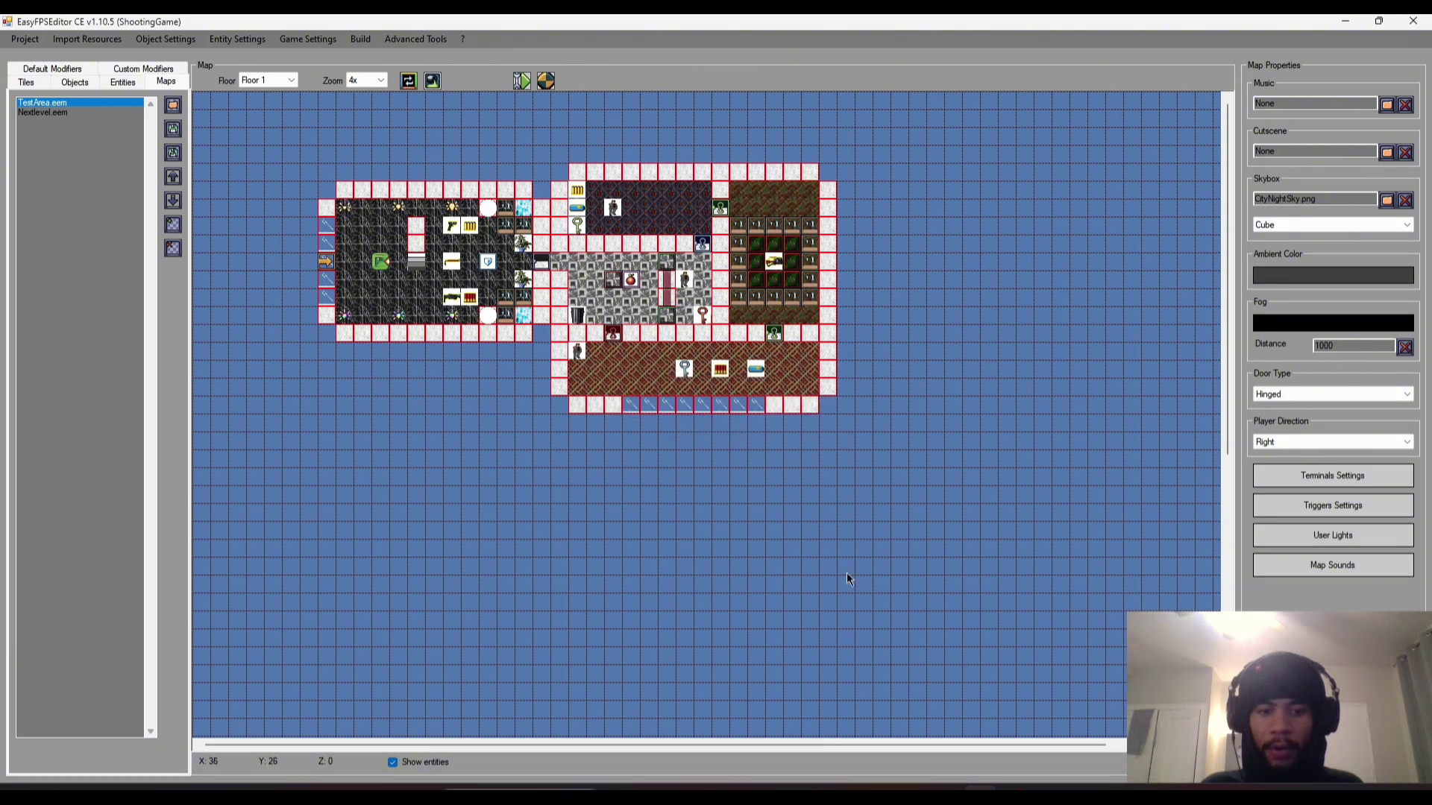
# - Switch to File Explorer, open Downloads\EasyFPSEditor_CE_V1.10.5\Builds\ShootingGame, and launch Game.exe
pyautogui.press('super+e')
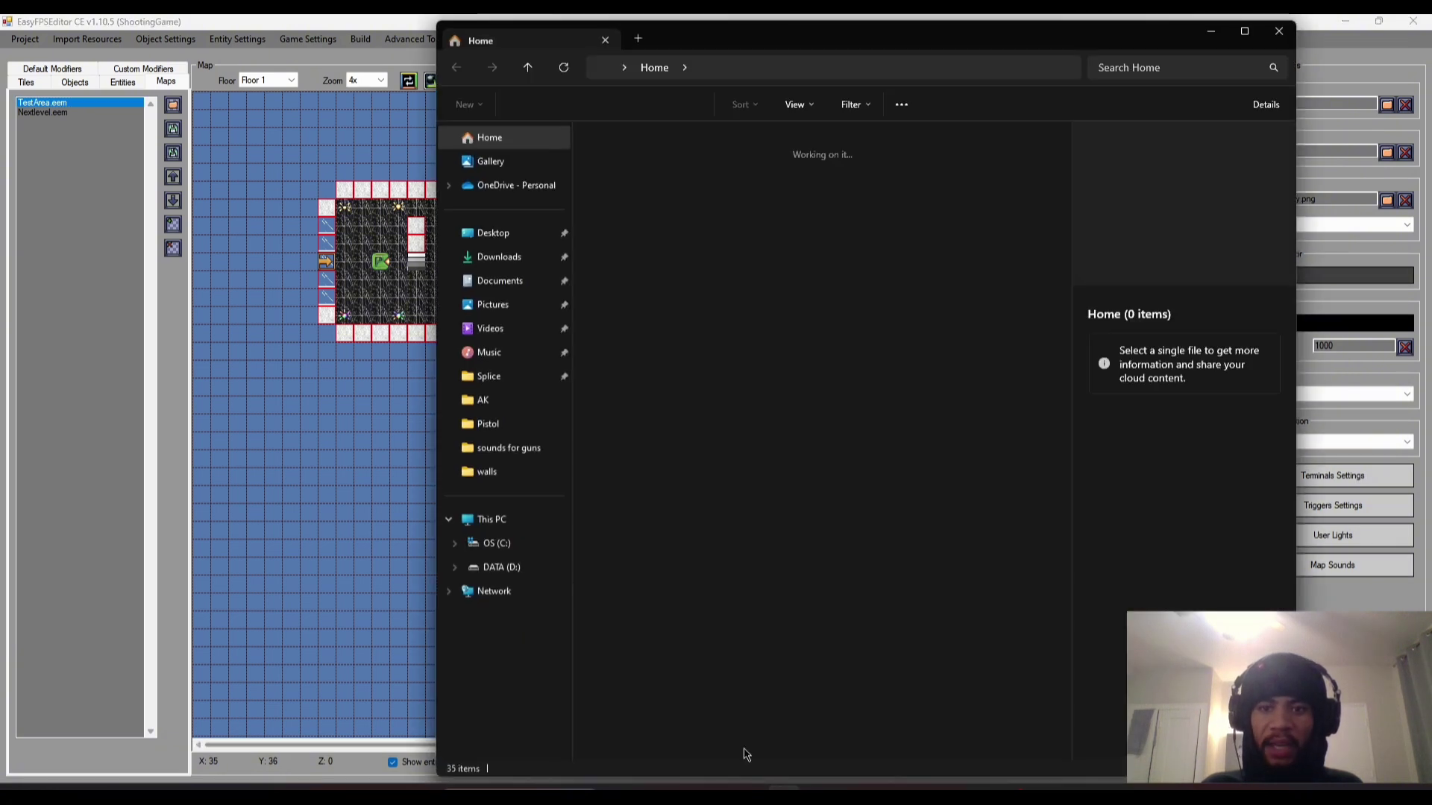
pyautogui.click(499, 261)
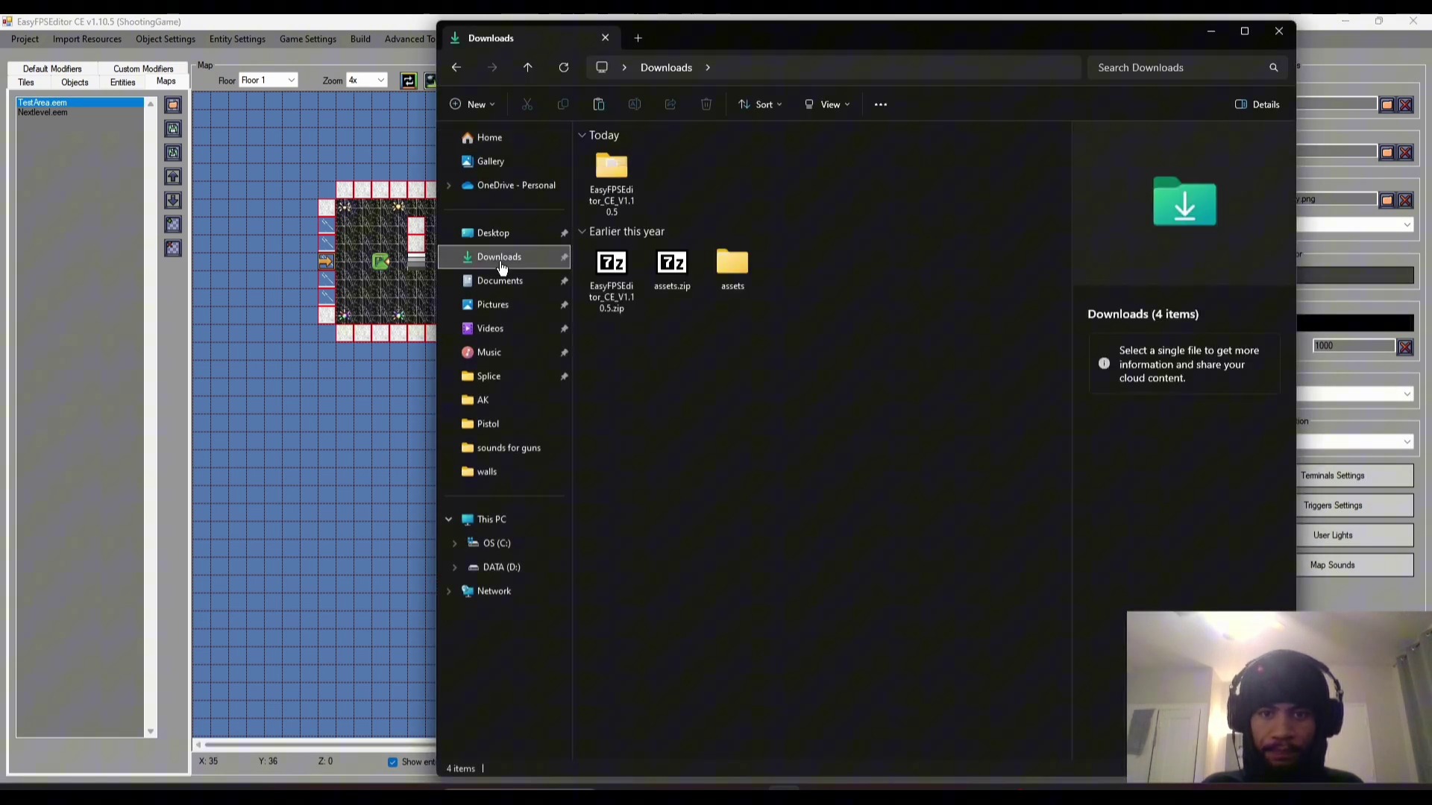
pyautogui.doubleClick(608, 170)
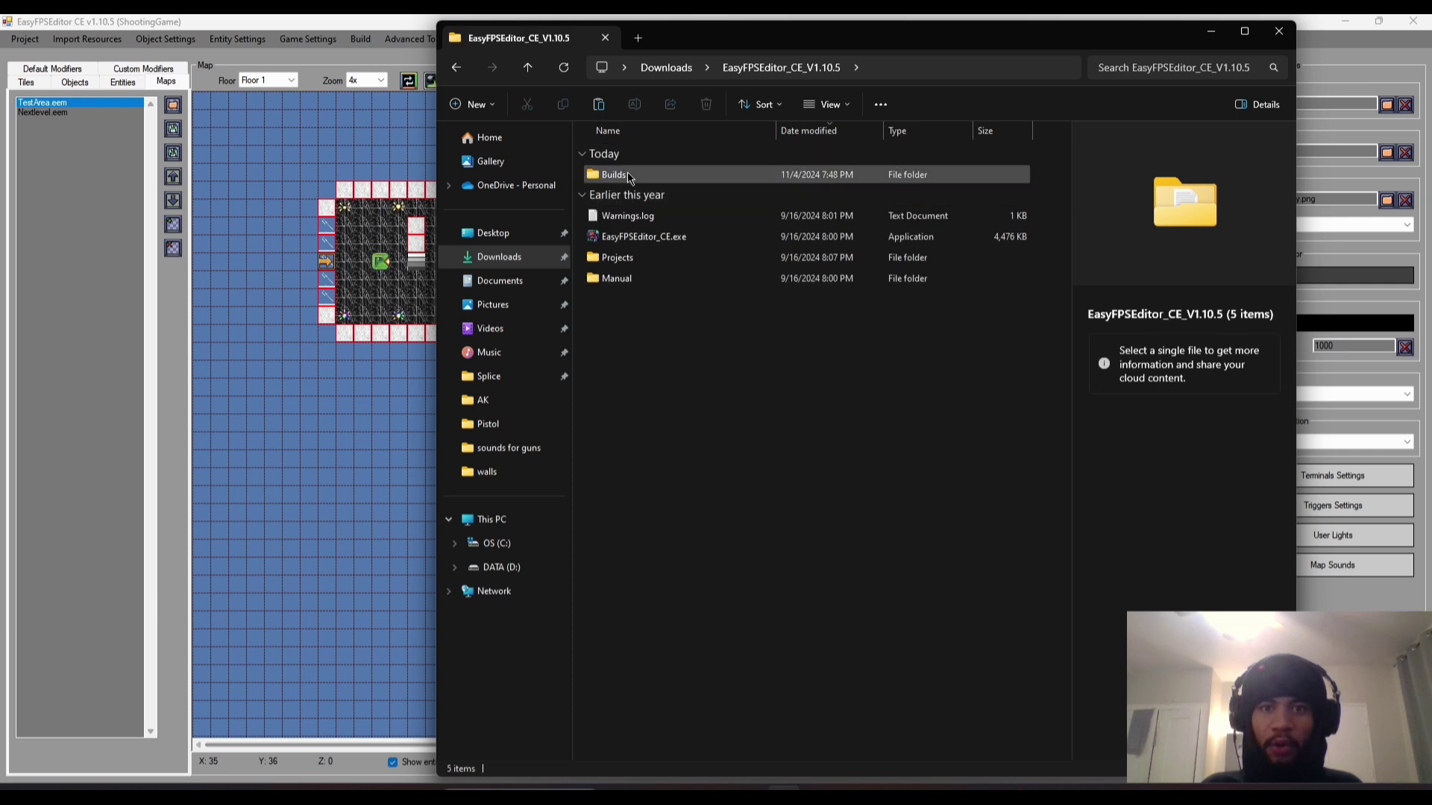
pyautogui.doubleClick(626, 175)
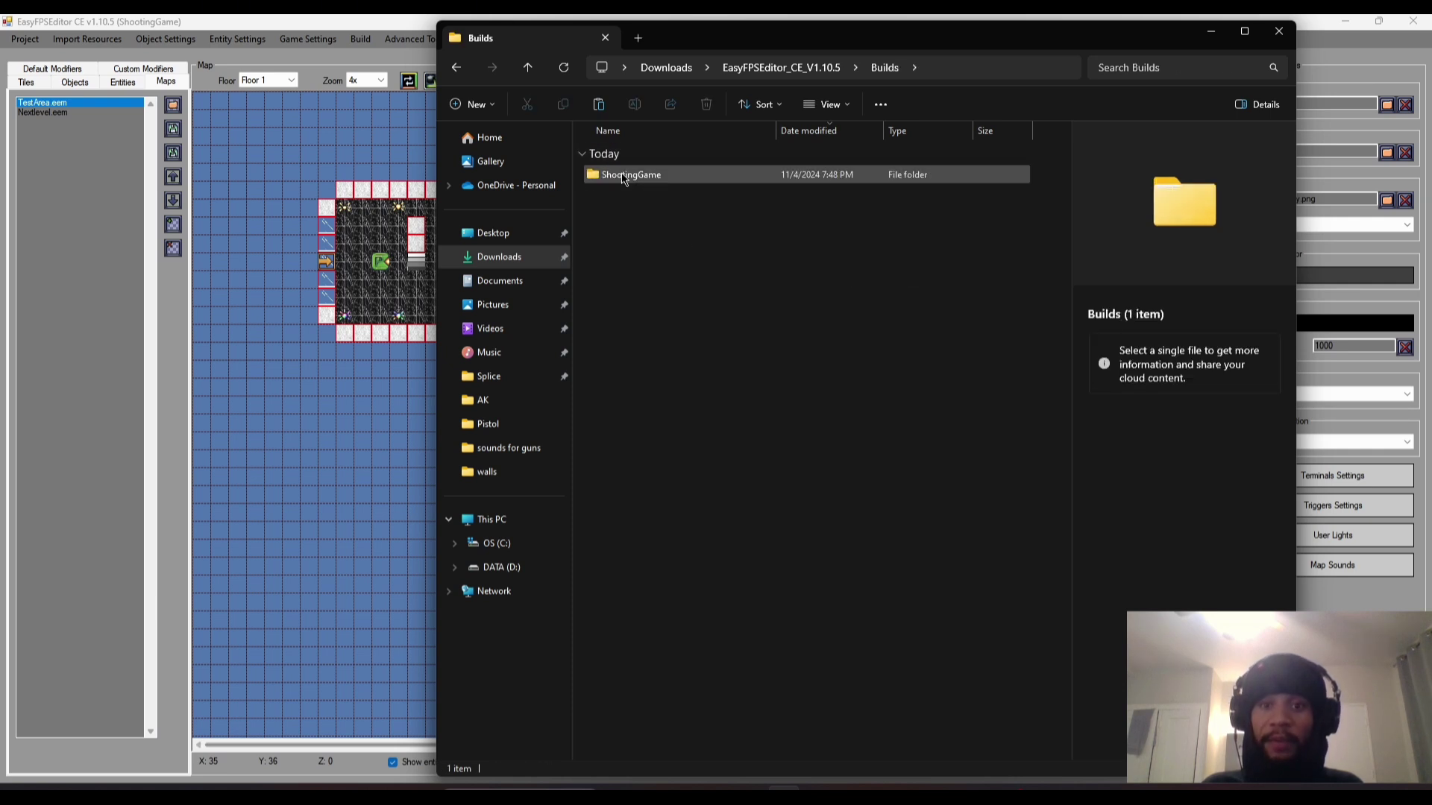
pyautogui.doubleClick(646, 177)
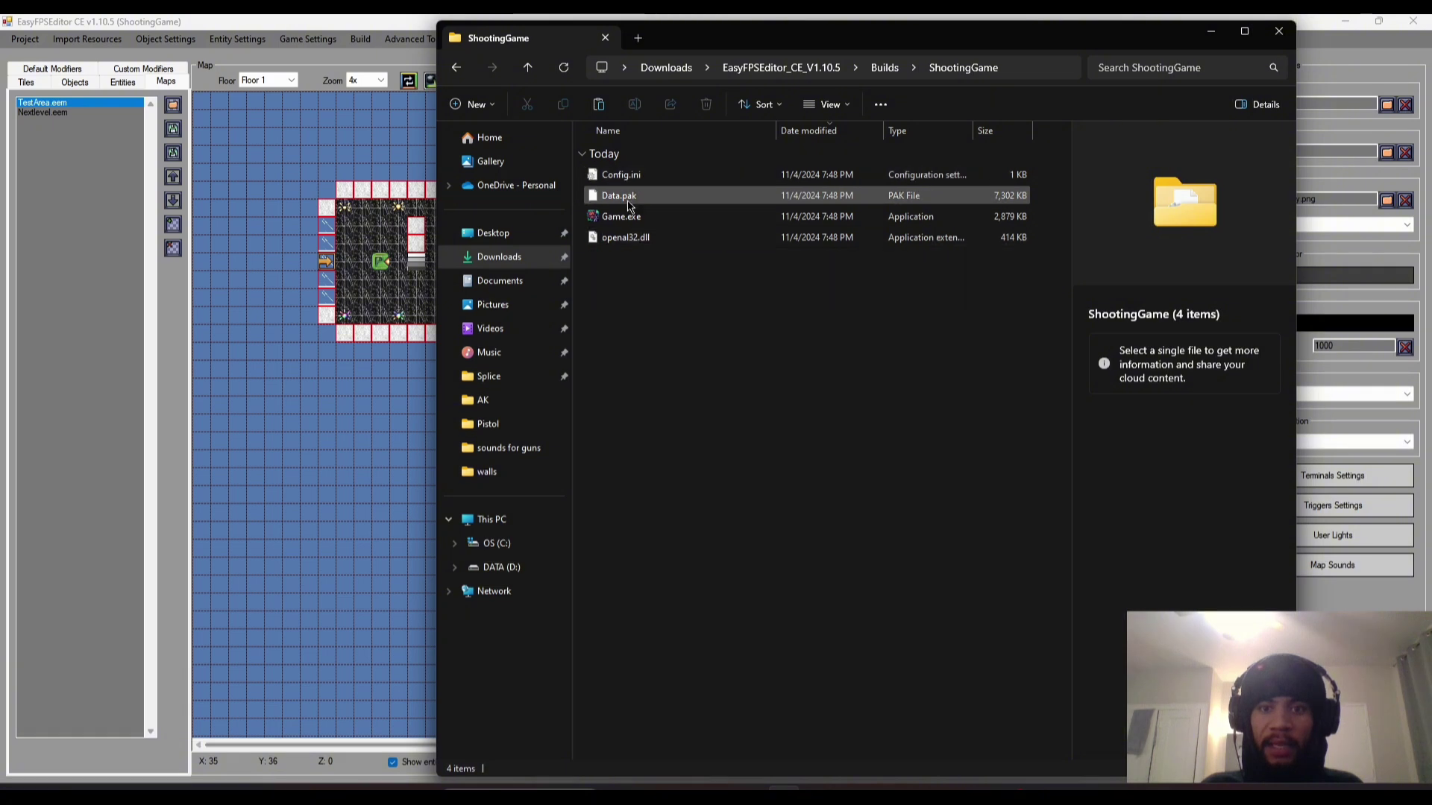
pyautogui.doubleClick(631, 216)
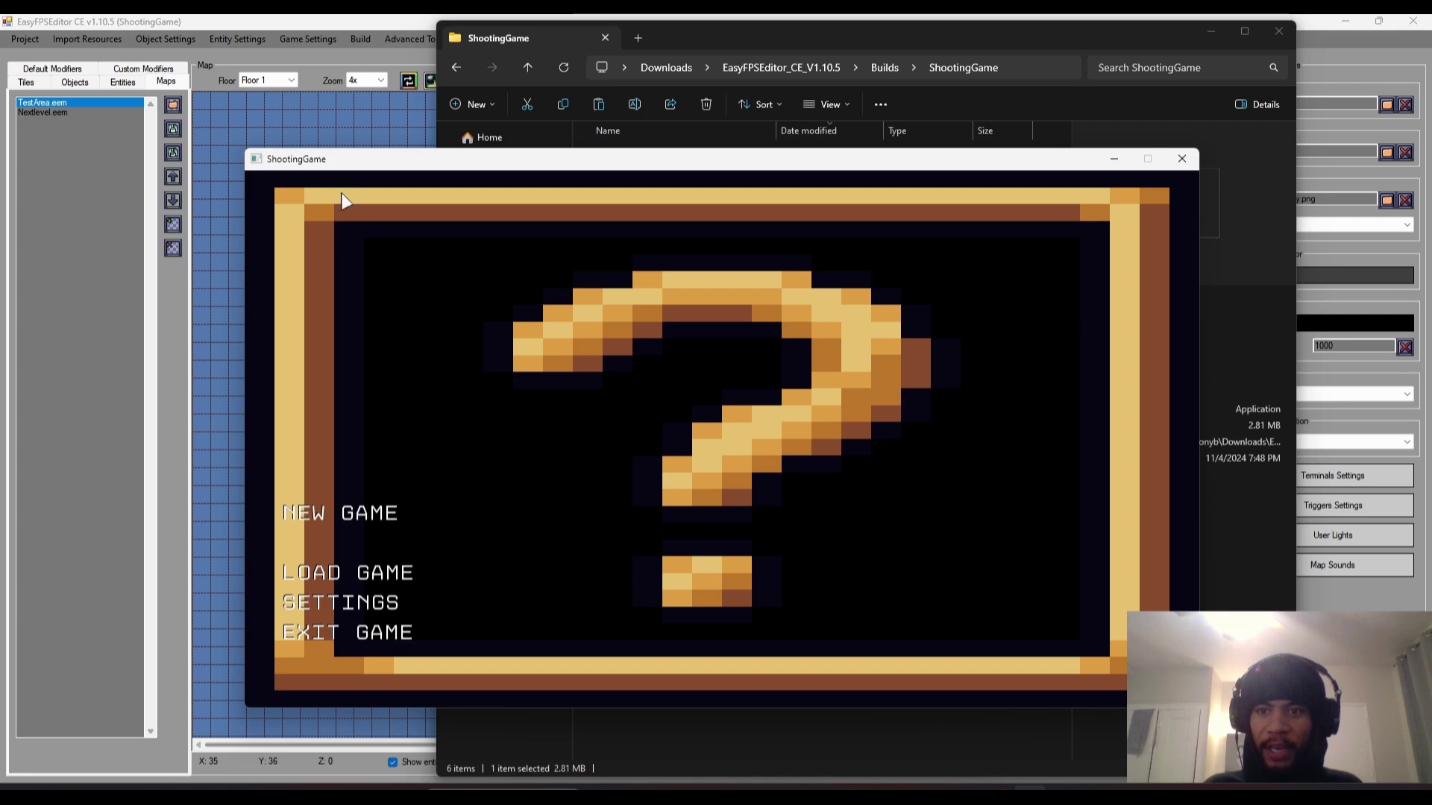
# - Start a new game, play through the starting room past the stairs and windows into the second level, and exit the game and its build folder
pyautogui.click(386, 518)
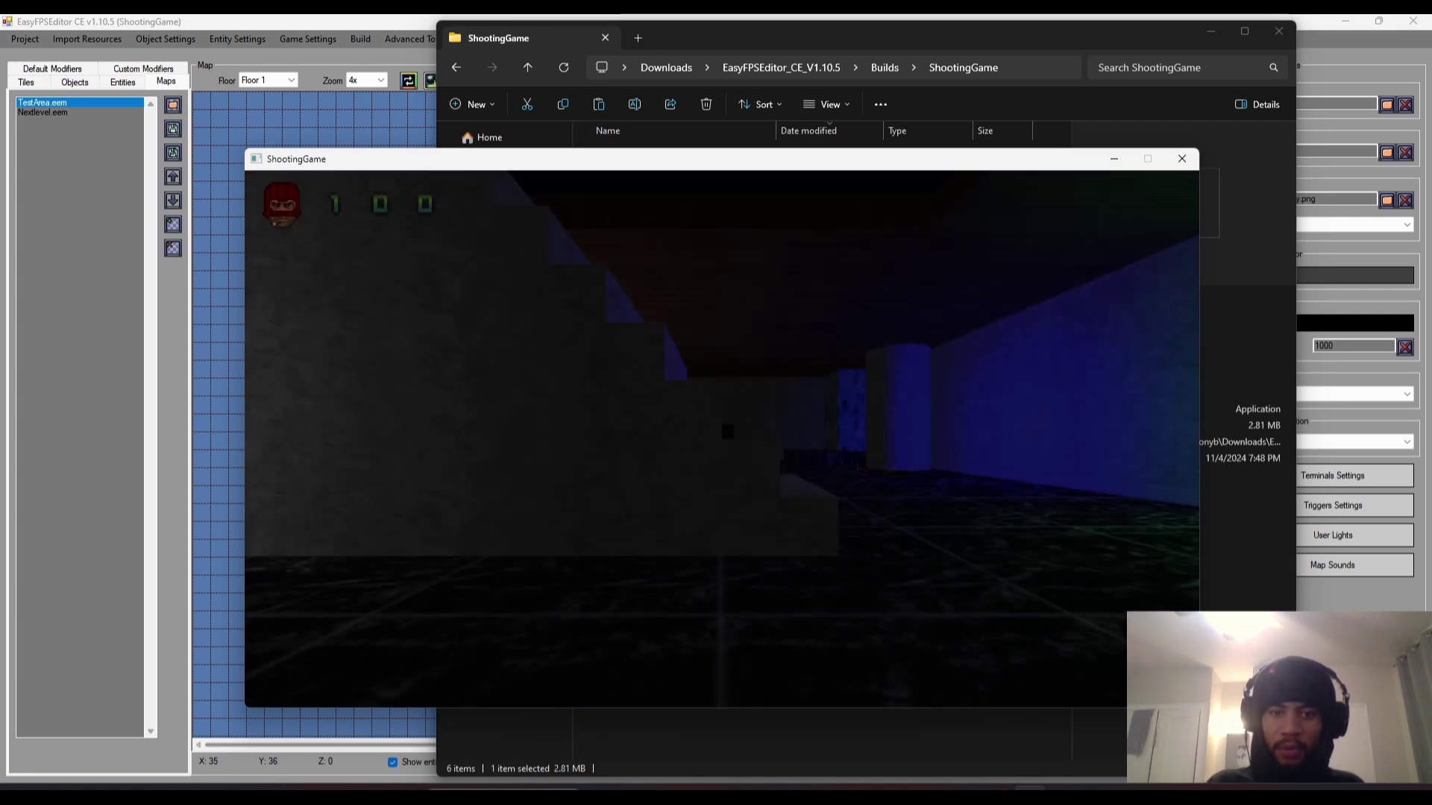
pyautogui.press('Left')
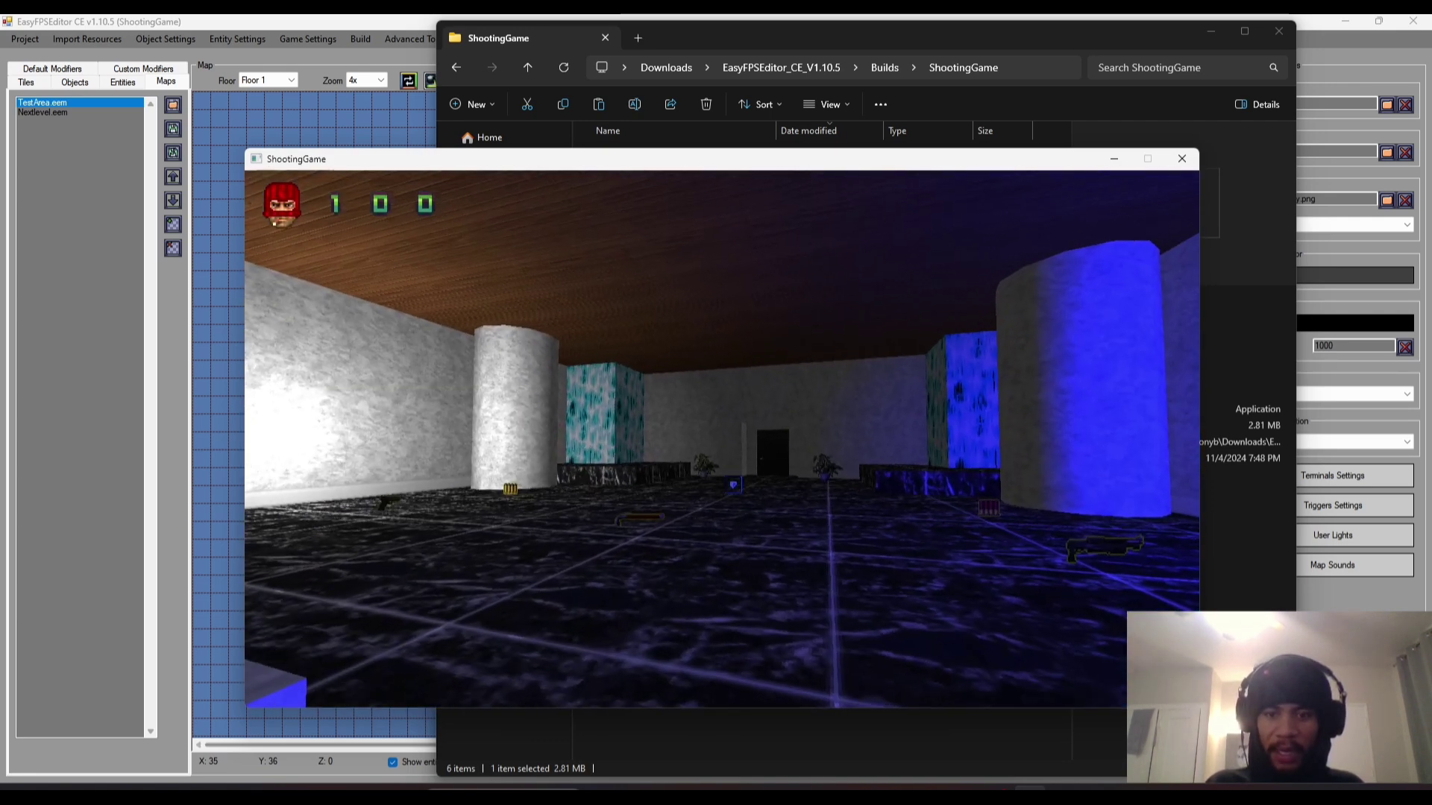
pyautogui.press('Left')
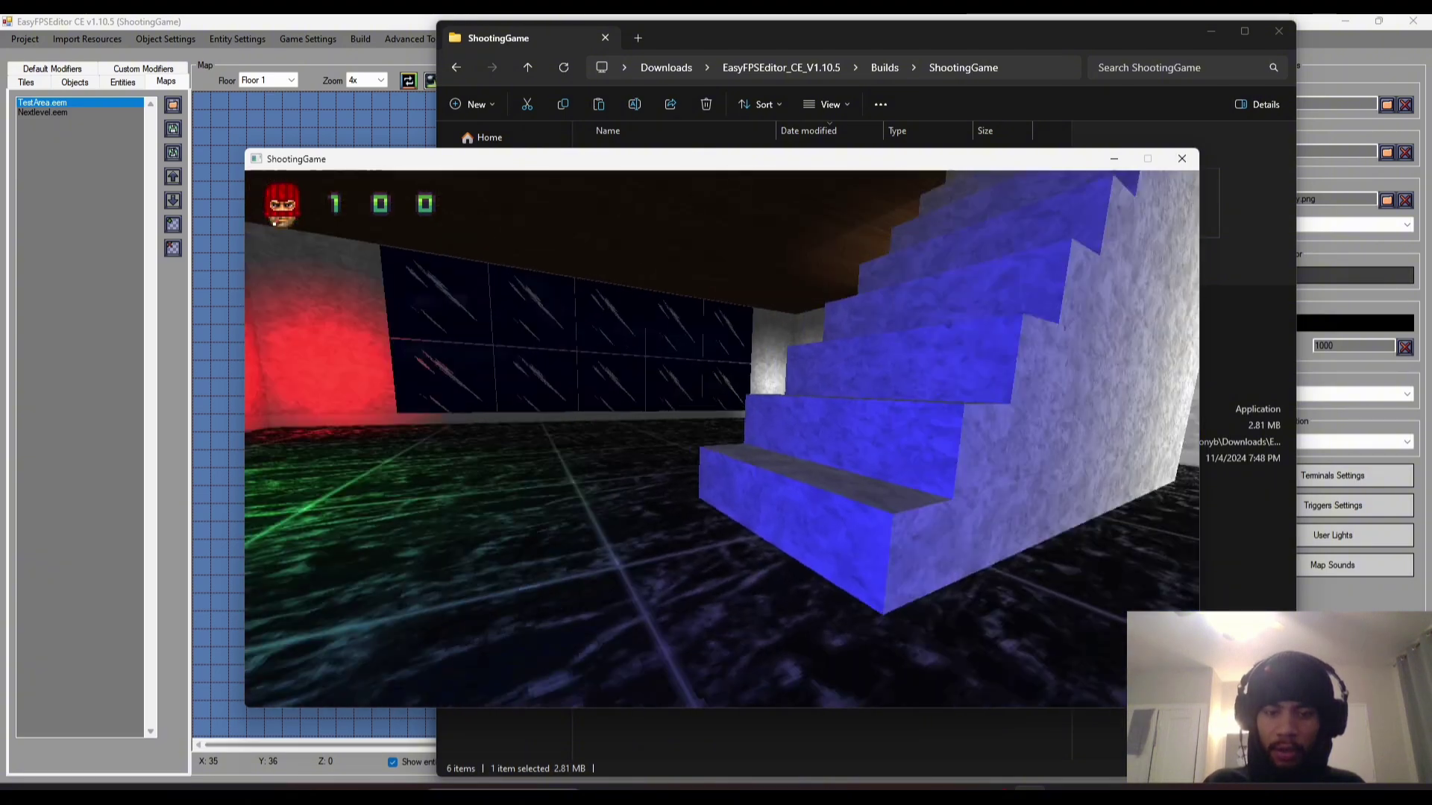
pyautogui.press('Up')
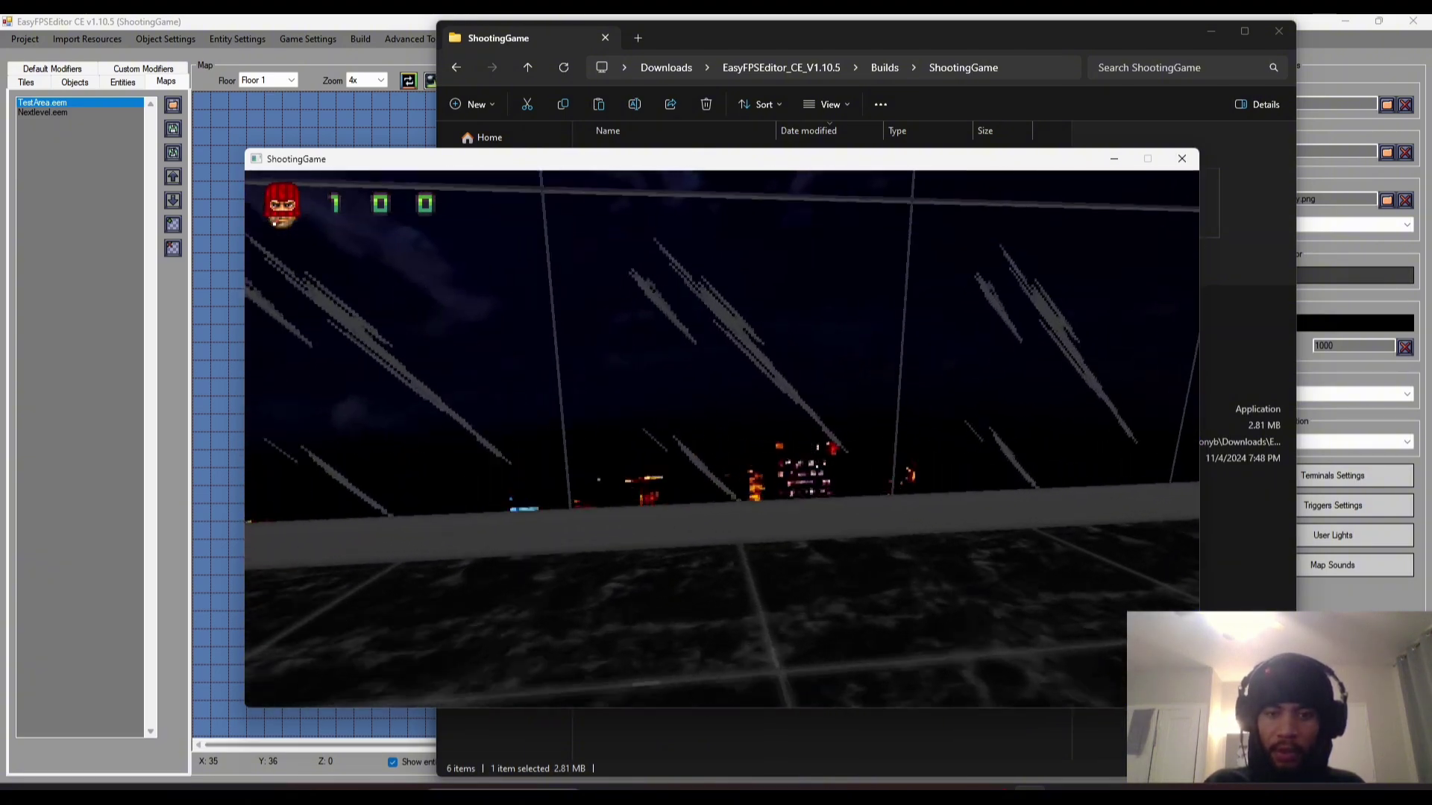
pyautogui.press('Right')
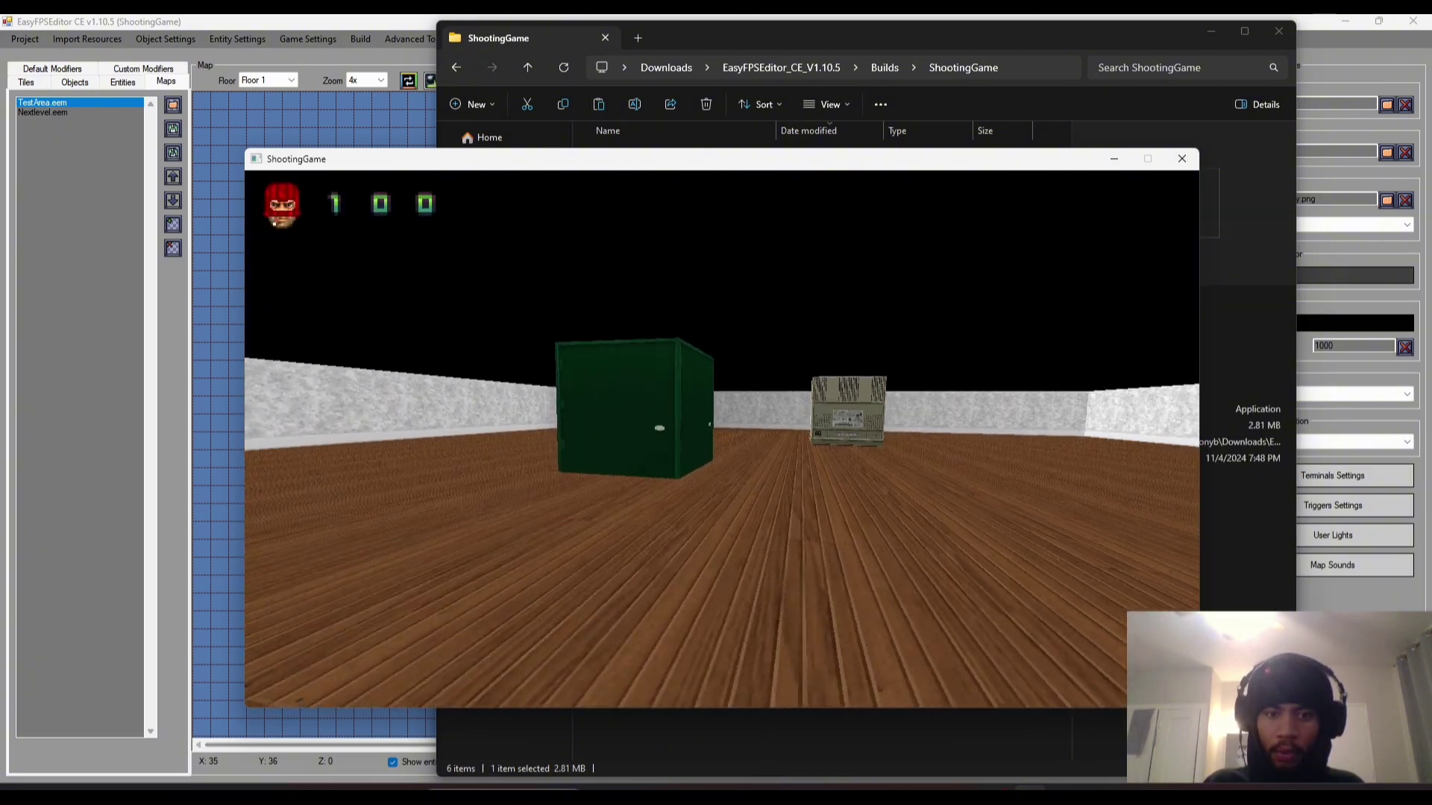
pyautogui.press('Up')
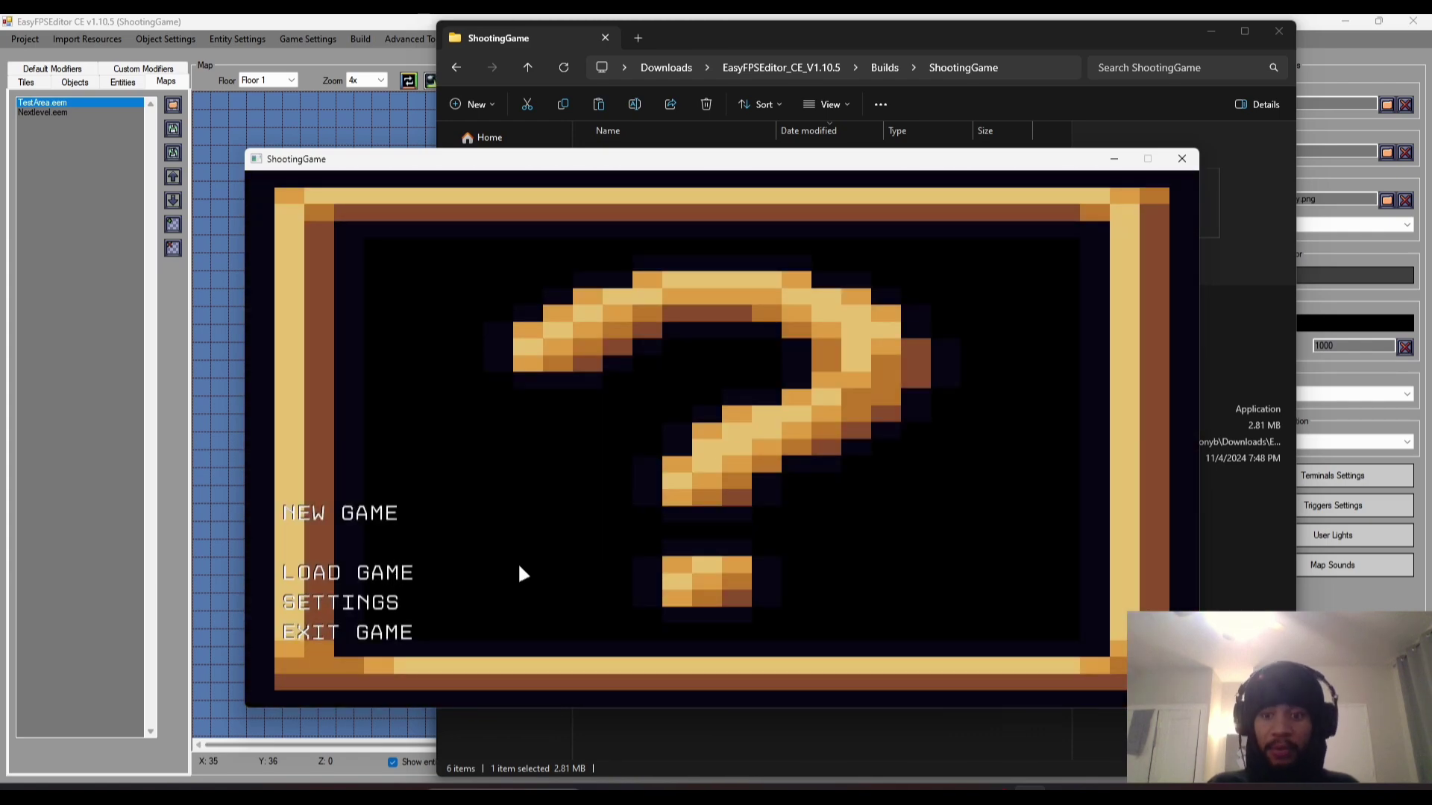
pyautogui.click(403, 633)
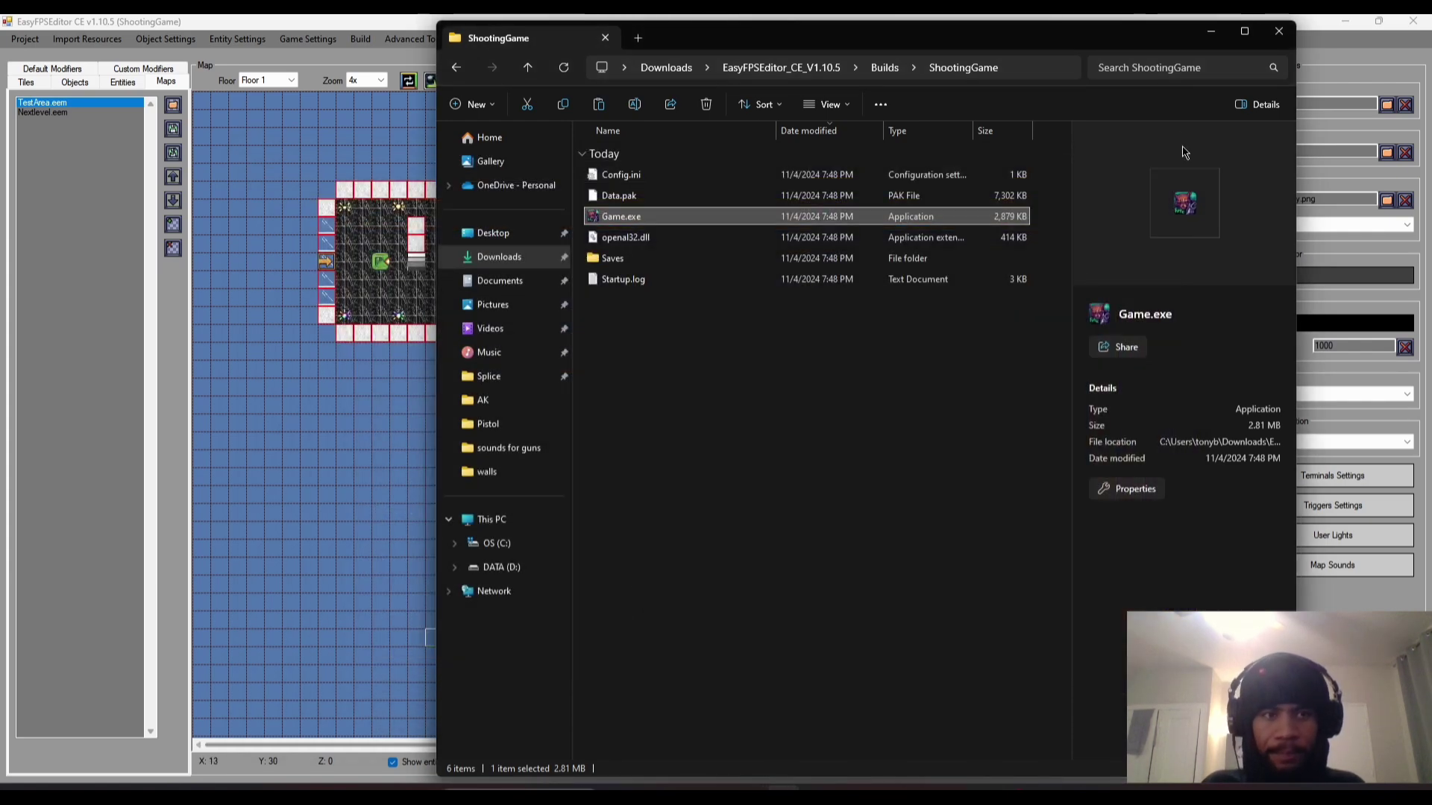
pyautogui.click(1279, 31)
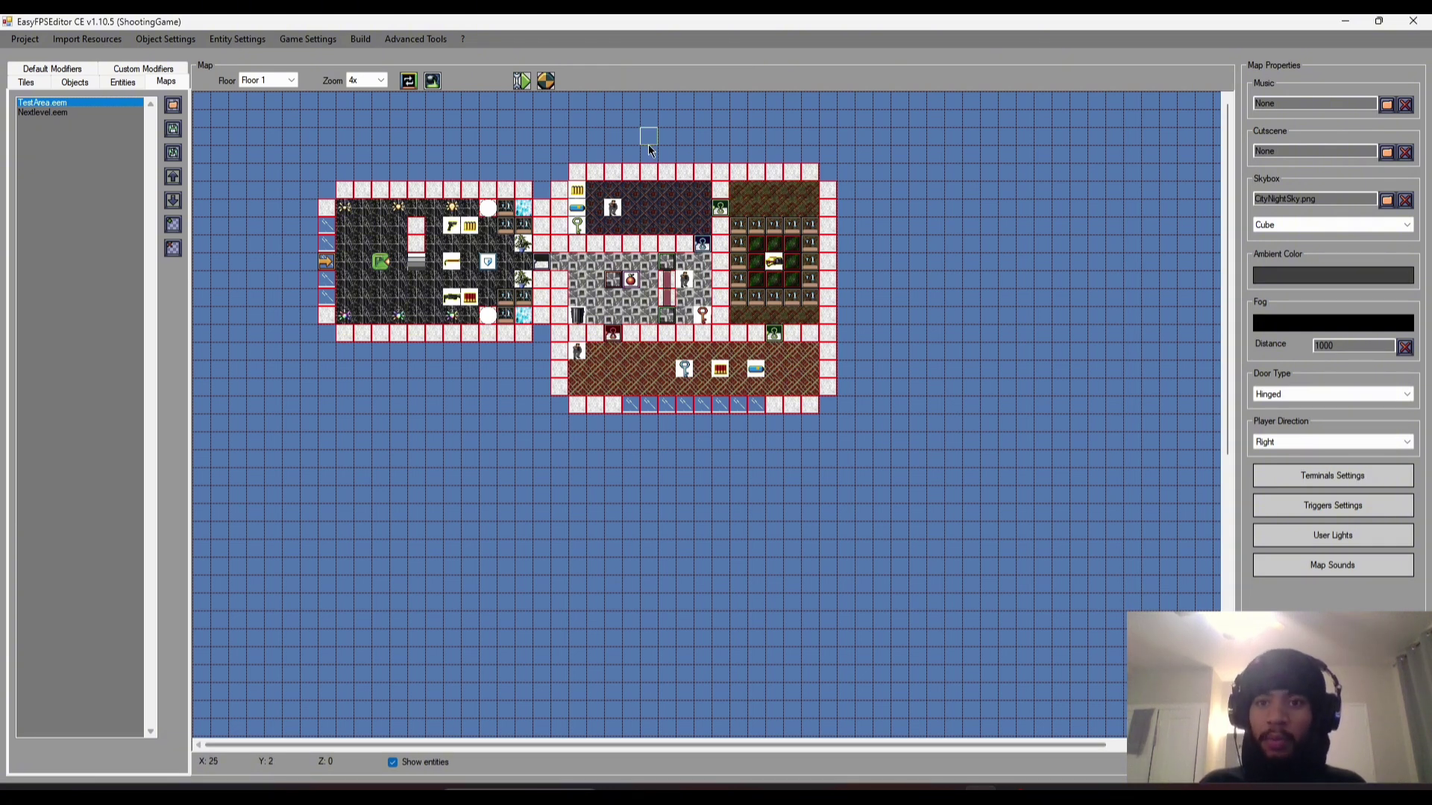
# - Open the editor's manual in the browser and look through its Tiles, Map Editing, Map Sounds, Modifiers and Objects pages
pyautogui.click(463, 38)
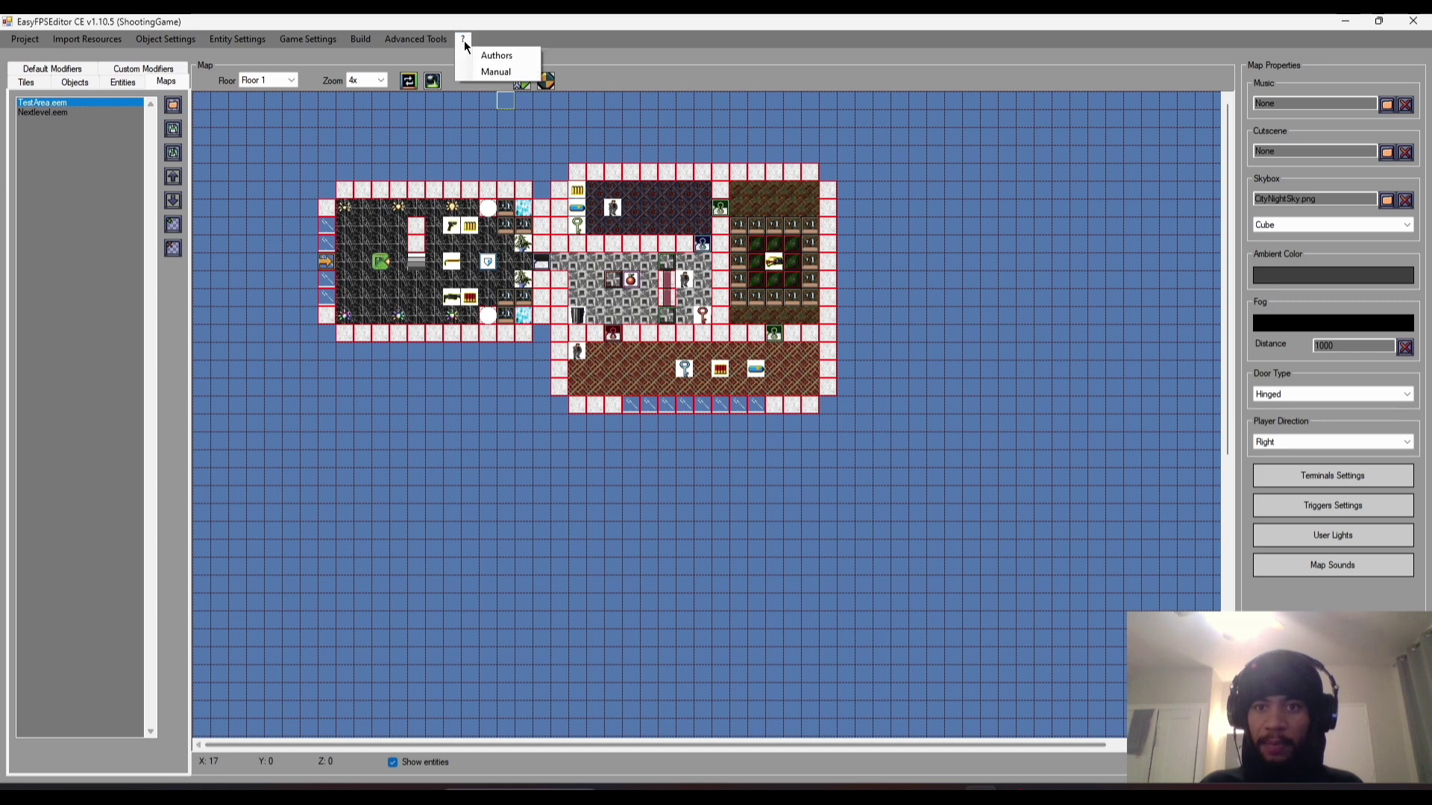
pyautogui.click(497, 72)
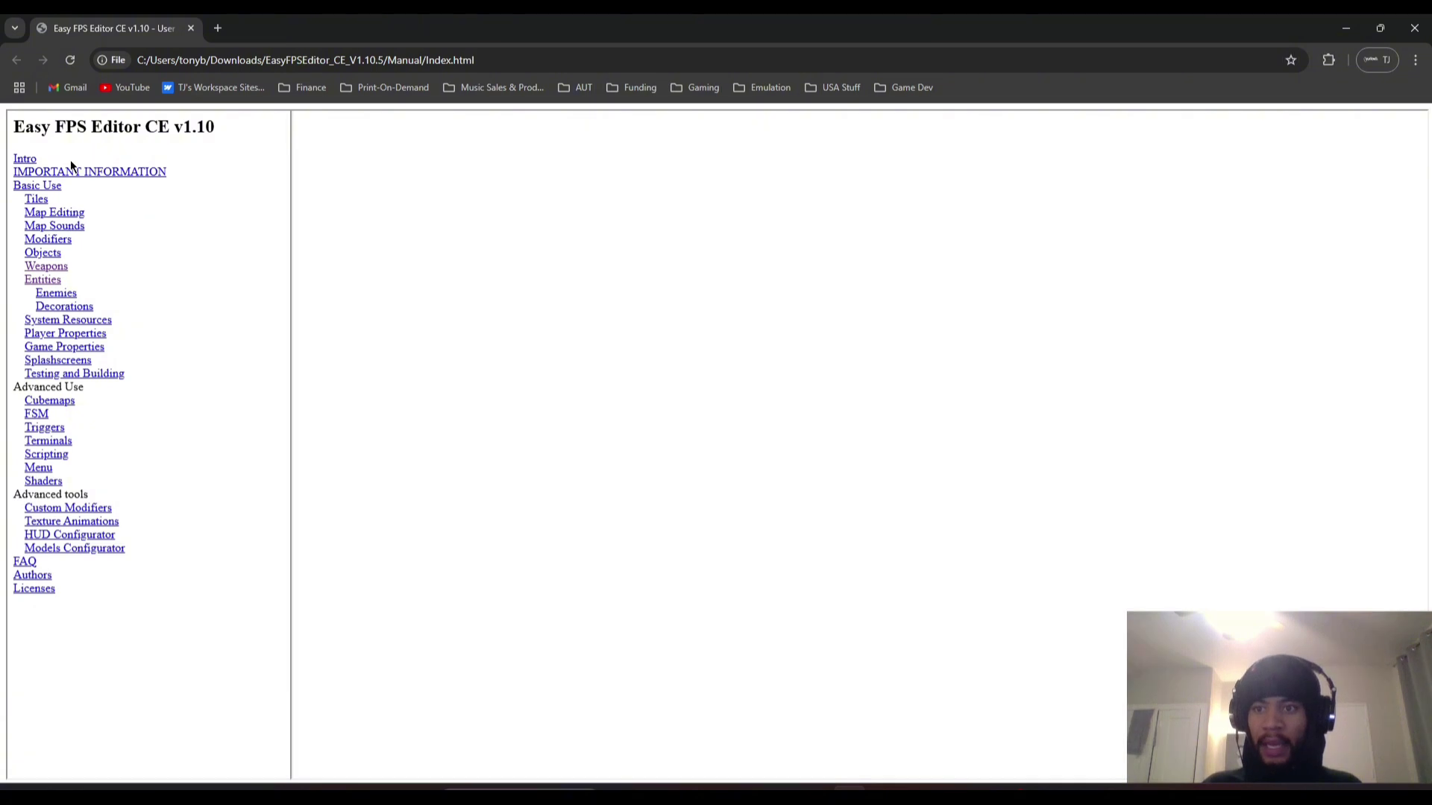
pyautogui.click(39, 200)
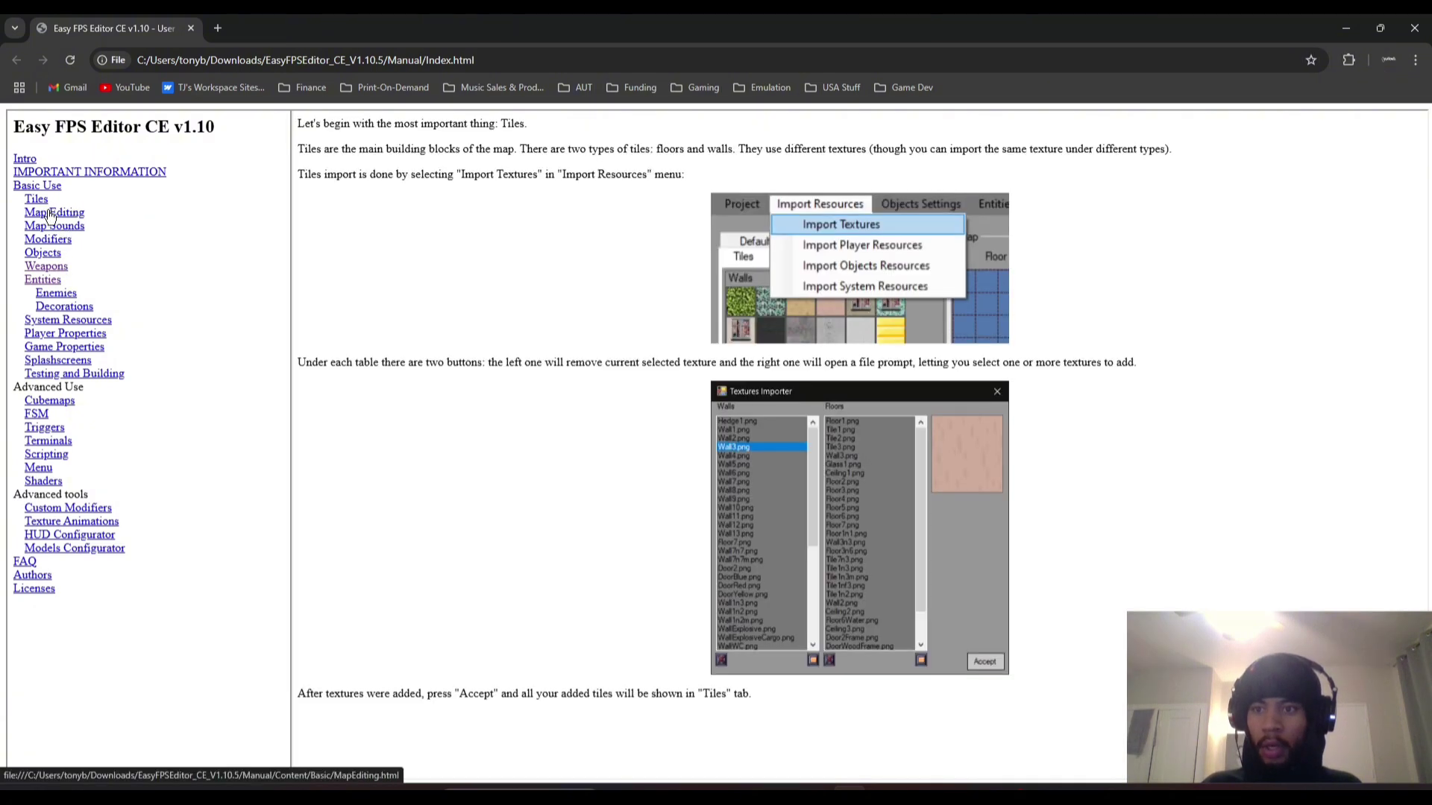
pyautogui.click(50, 215)
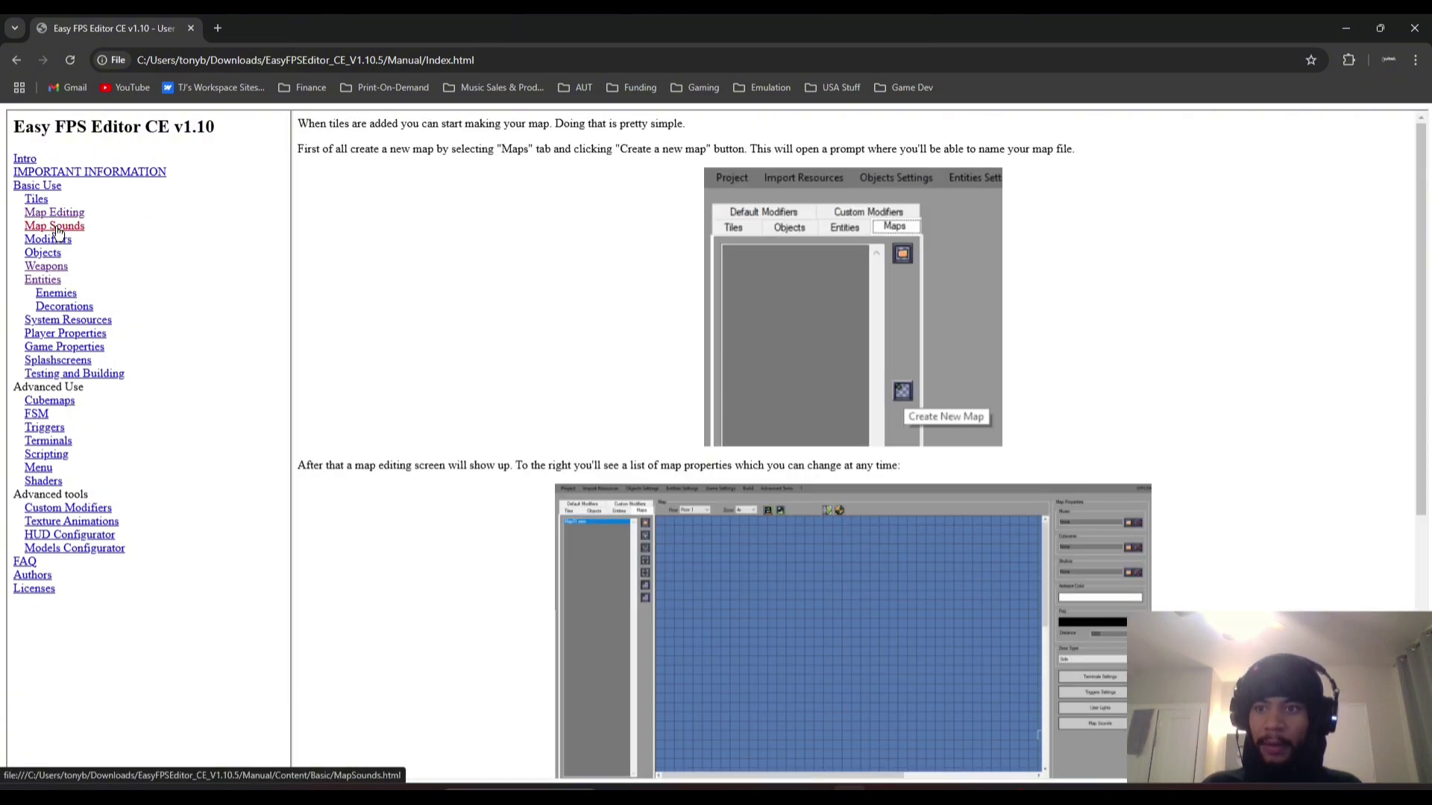
pyautogui.click(58, 227)
pyautogui.click(63, 240)
pyautogui.click(52, 254)
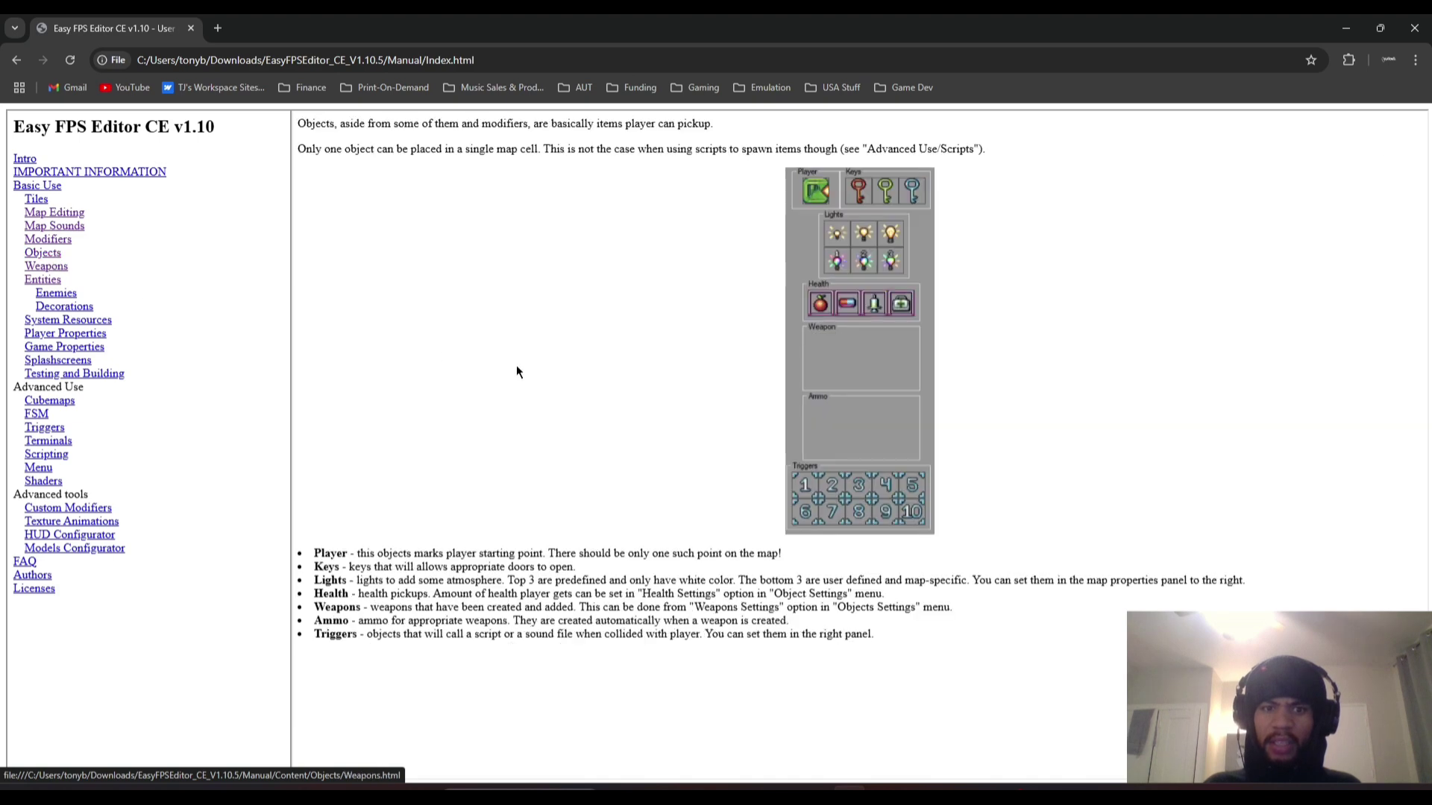
# - Look through the manual's Enemies, Decorations, System Resources and Player Properties pages
pyautogui.click(56, 293)
pyautogui.click(62, 308)
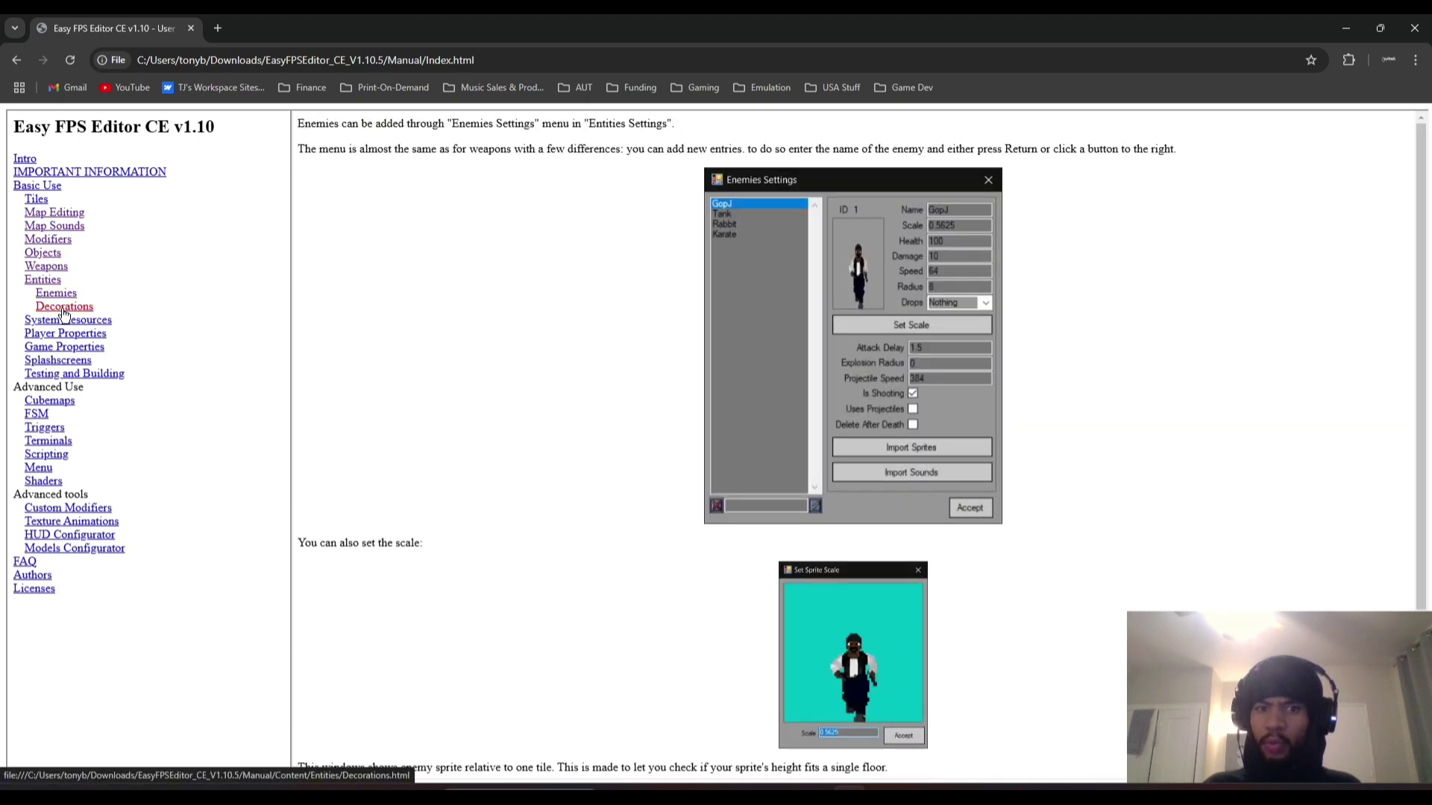
pyautogui.click(78, 322)
pyautogui.click(79, 336)
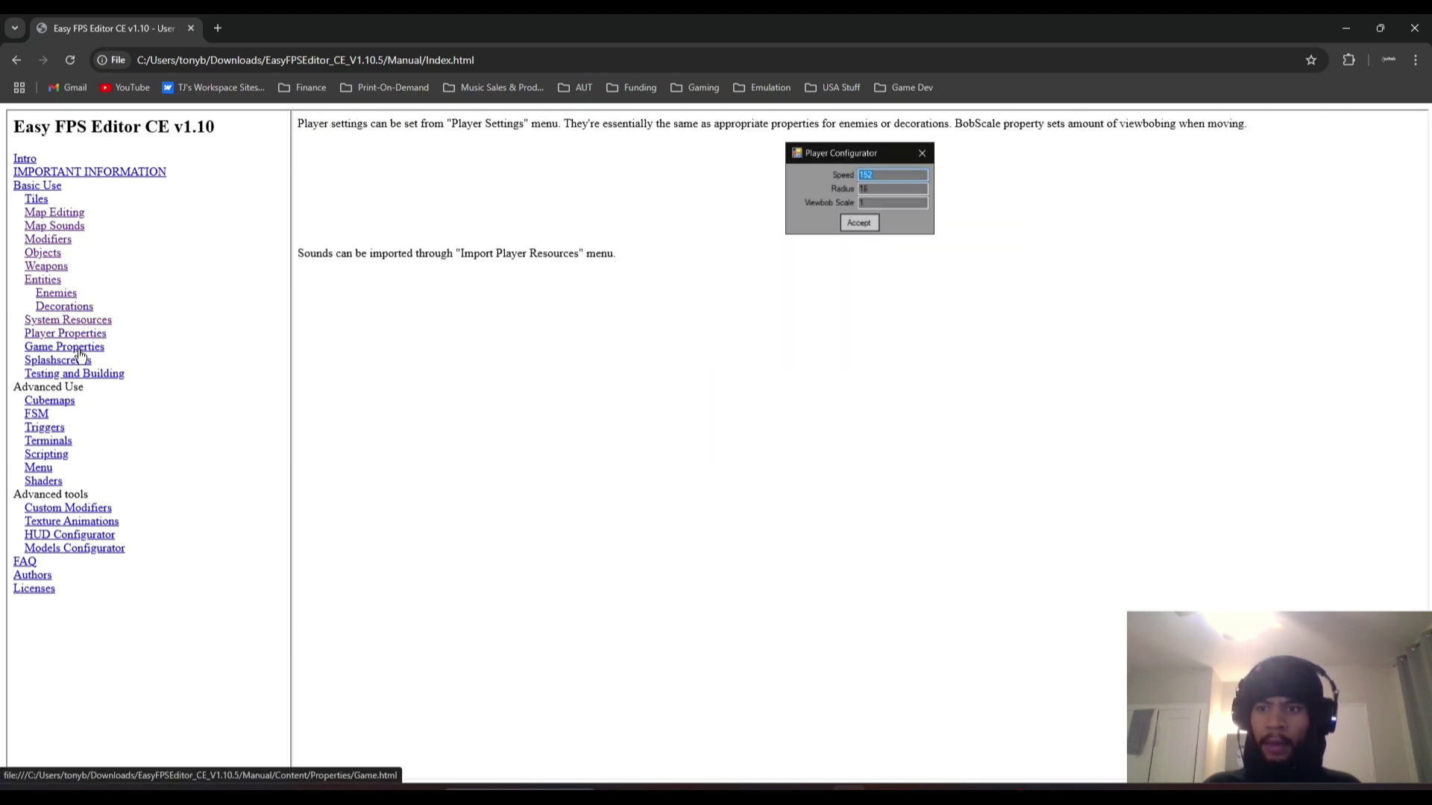
# - View the manual's Game Properties, Splashscreens, Testing and Building, and Cubemaps pages, and close the manual
pyautogui.click(79, 347)
pyautogui.click(77, 362)
pyautogui.click(75, 376)
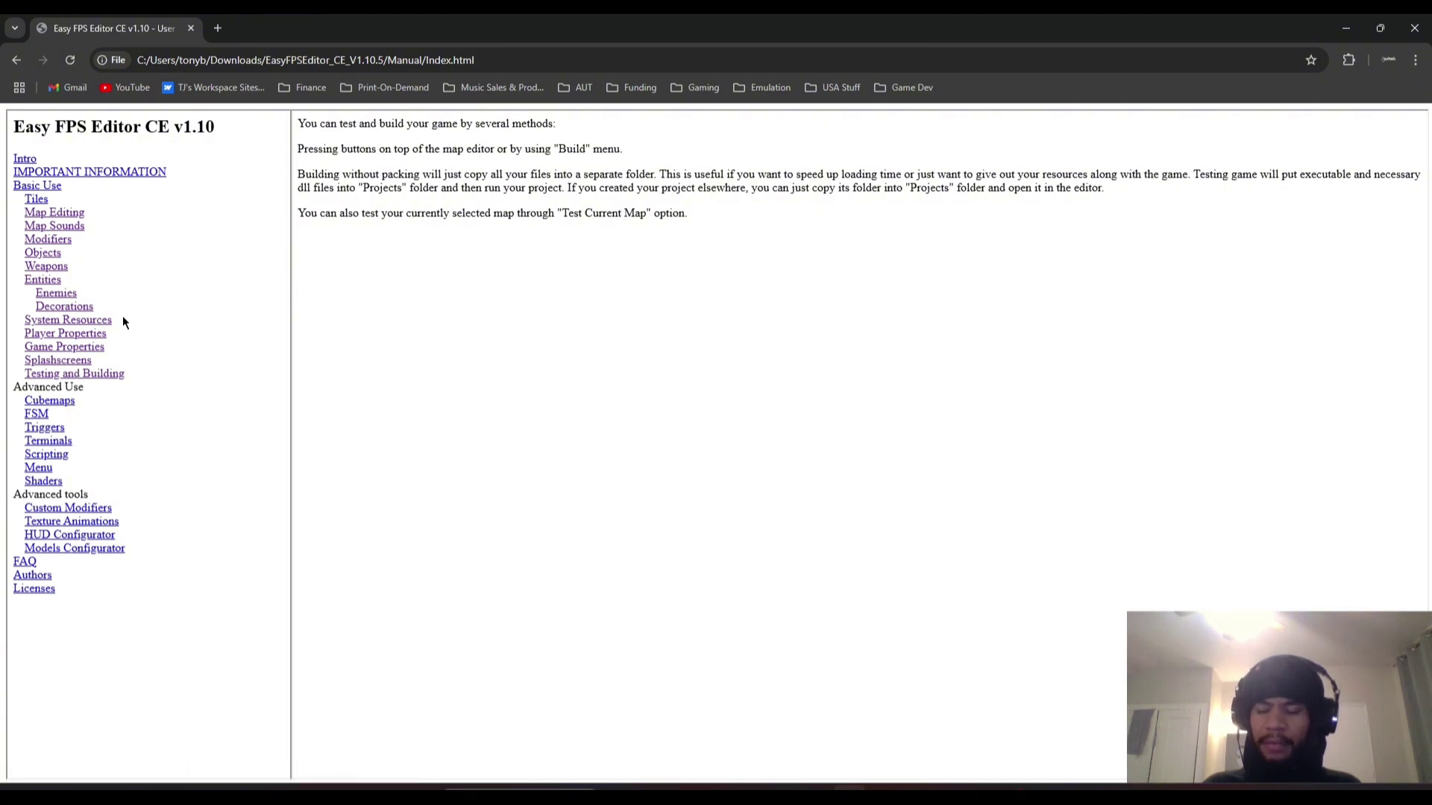
pyautogui.click(56, 402)
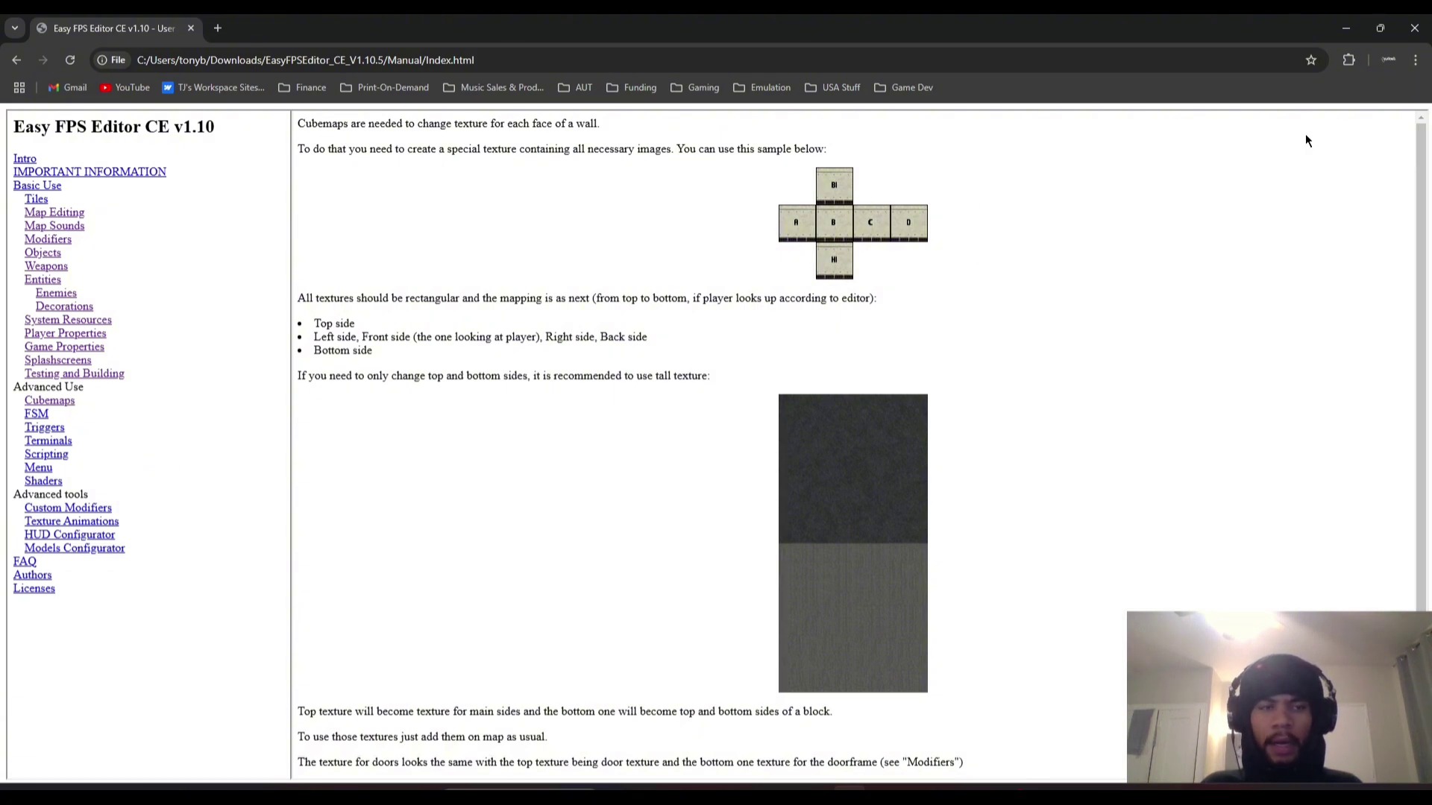
pyautogui.click(1415, 27)
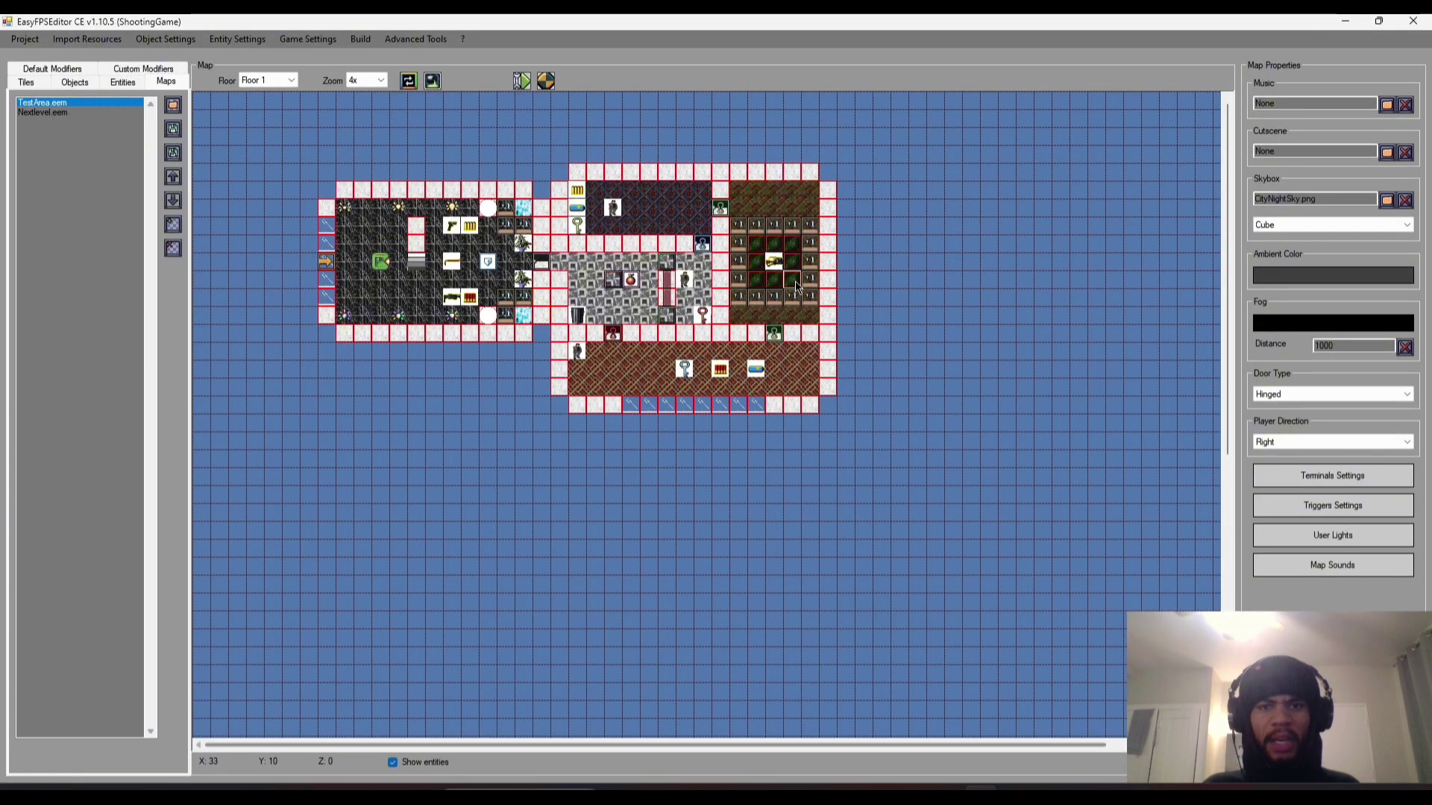